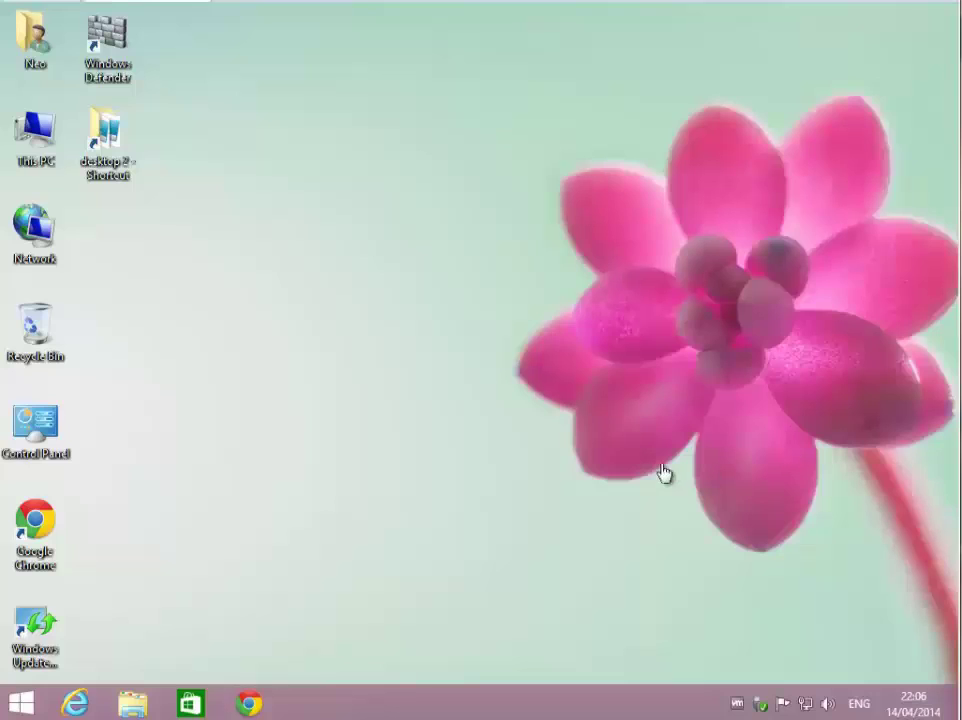
# Step: Search the Start menu for 'disk cleanup' to find the Disk Clean-up tool
pyautogui.click(22, 705)
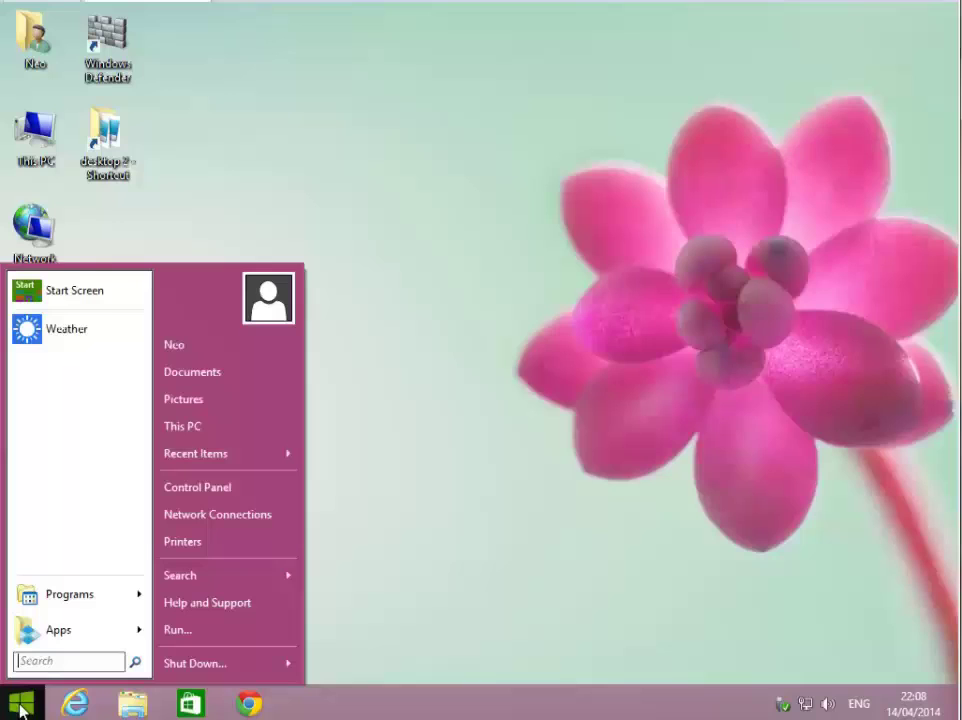
pyautogui.click(30, 704)
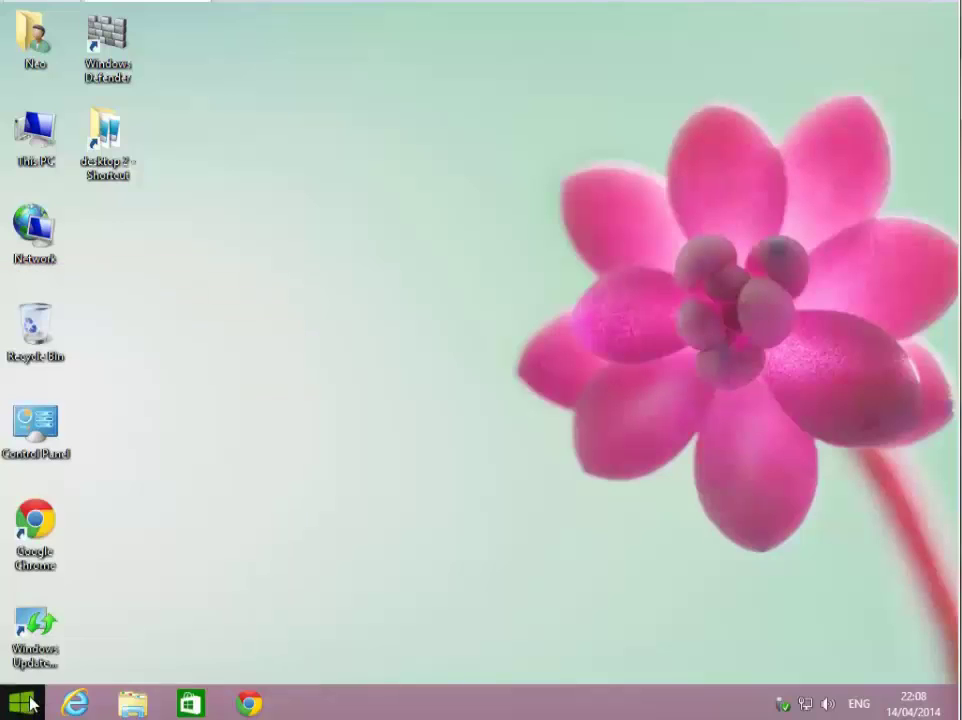
pyautogui.click(22, 704)
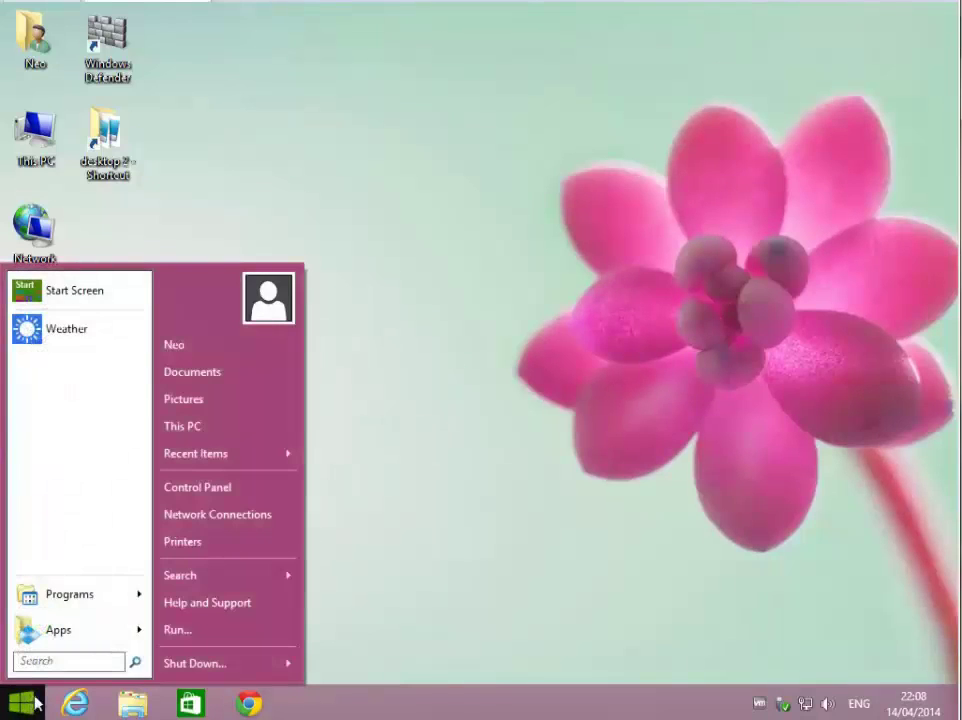
pyautogui.moveTo(107, 612)
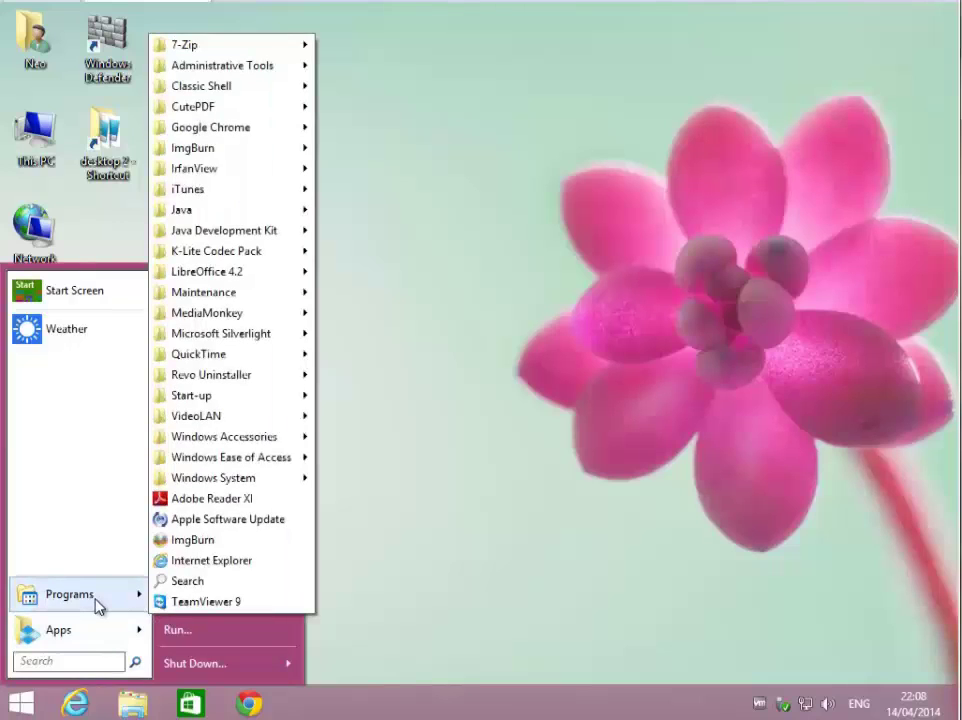
pyautogui.moveTo(268, 70)
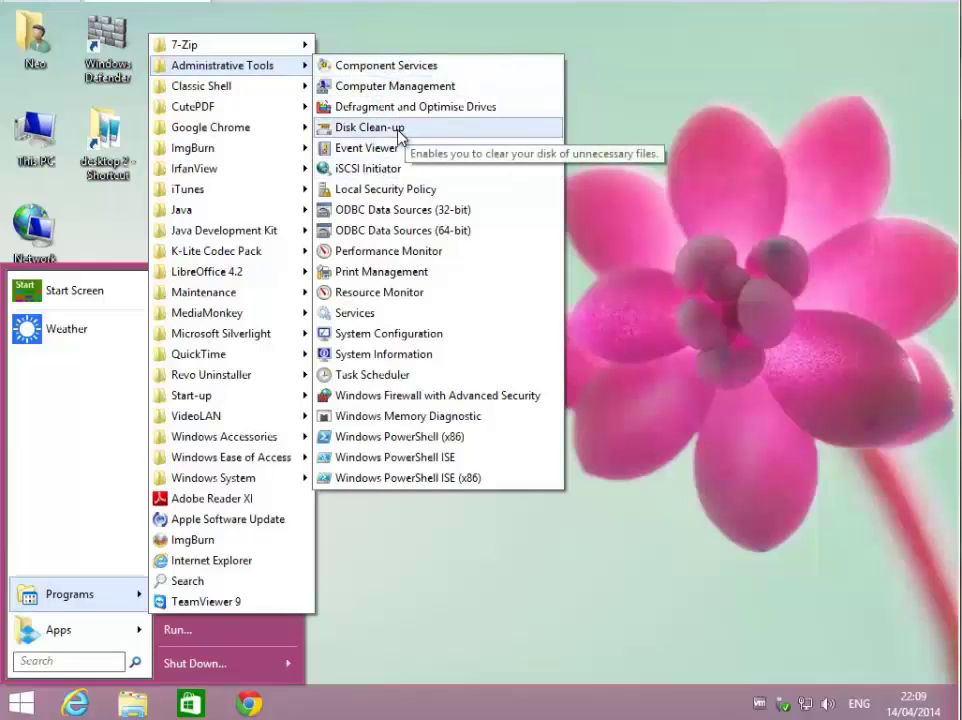
pyautogui.click(59, 661)
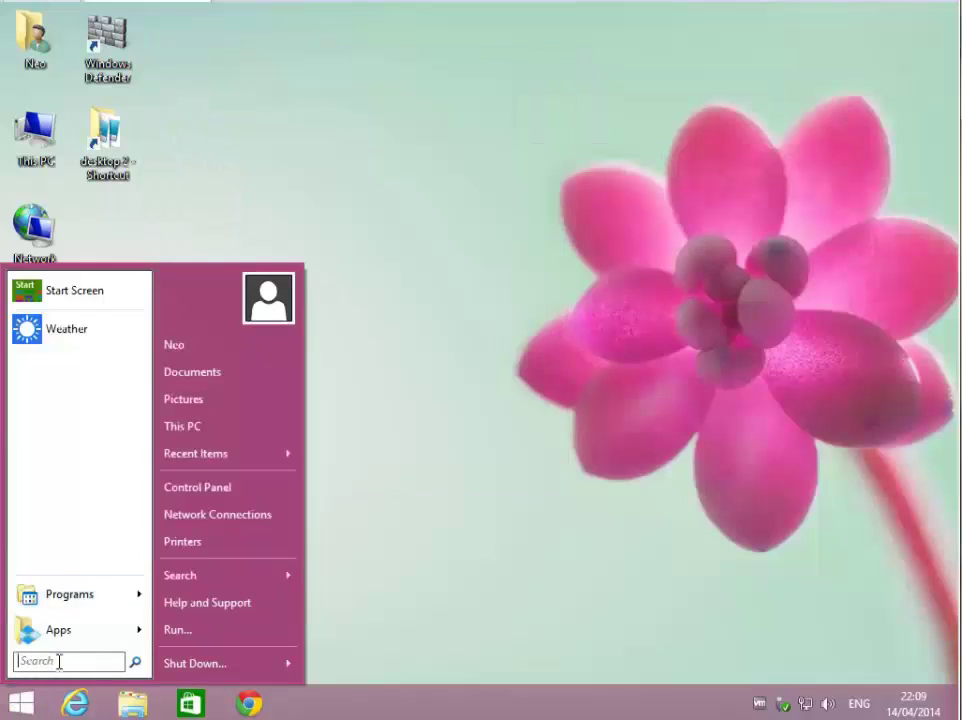
pyautogui.write('dis')
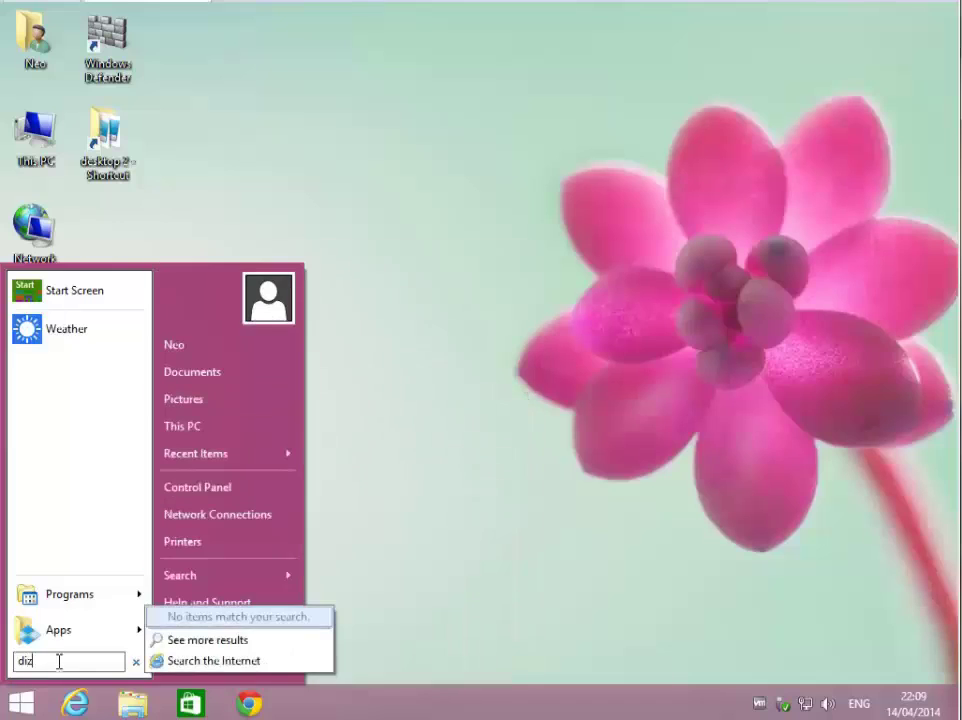
pyautogui.write('k cleanup')
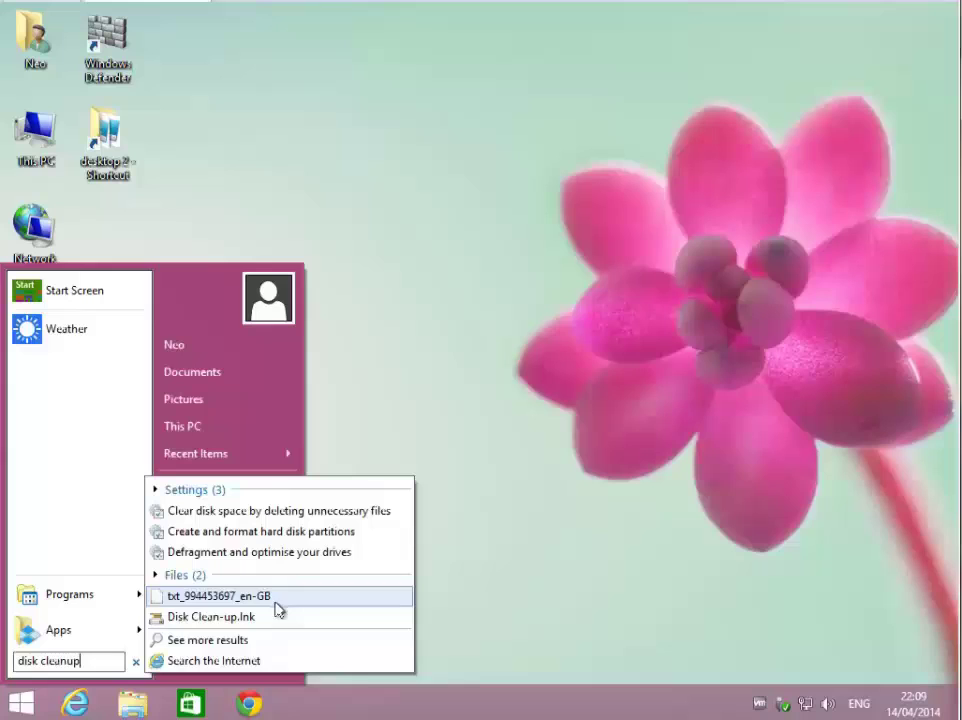
# Step: Launch Disk Clean-up, centre its window, and tick Offline webpages
pyautogui.click(245, 617)
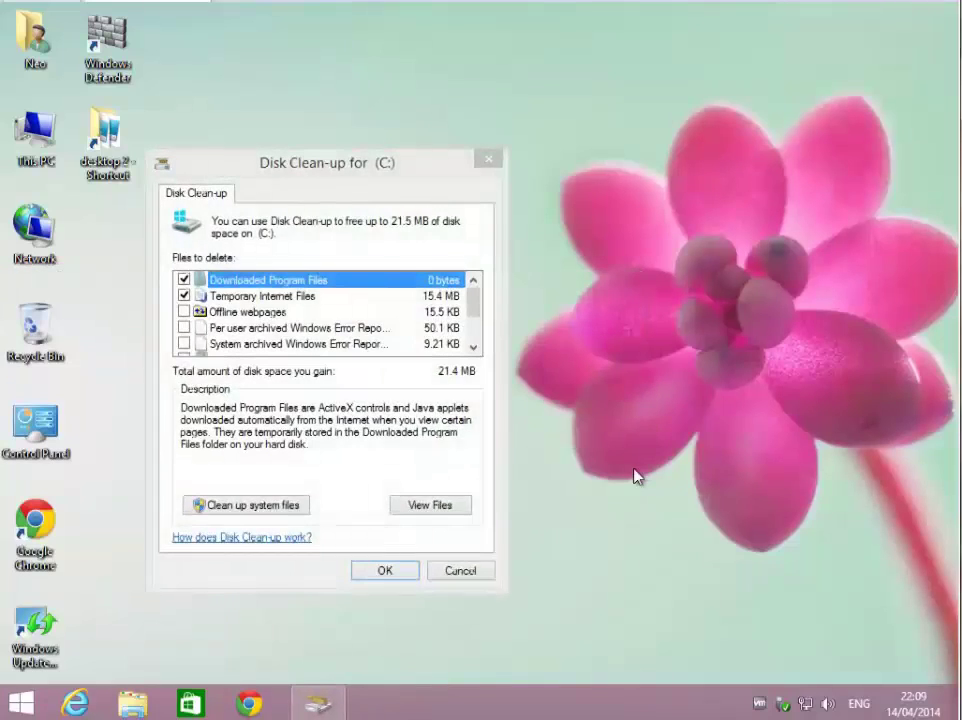
pyautogui.moveTo(420, 166); pyautogui.dragTo(609, 92)
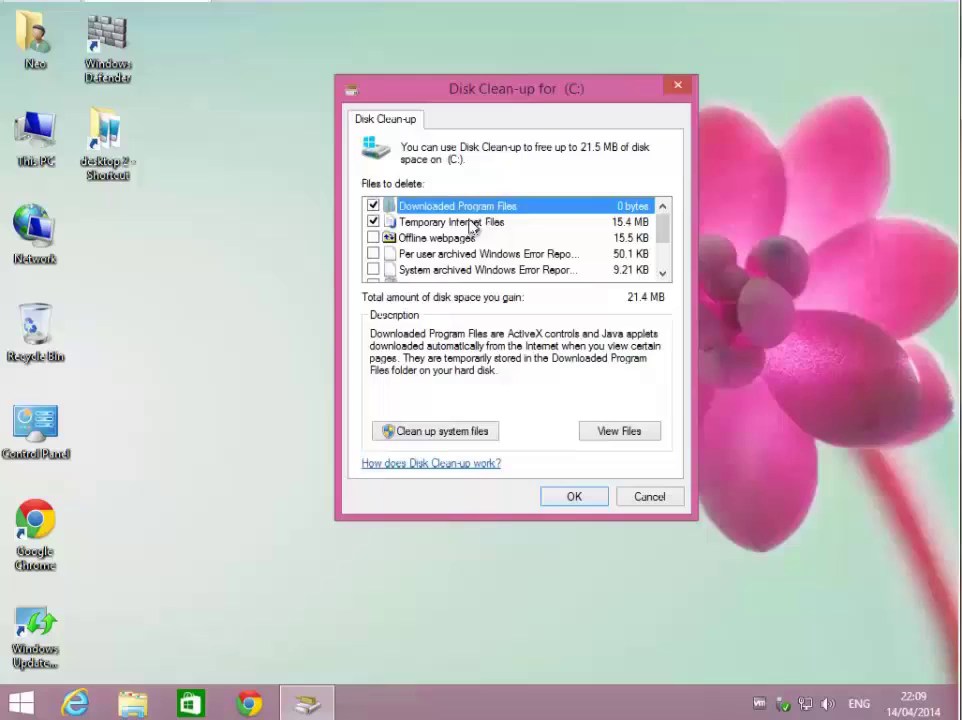
pyautogui.click(373, 239)
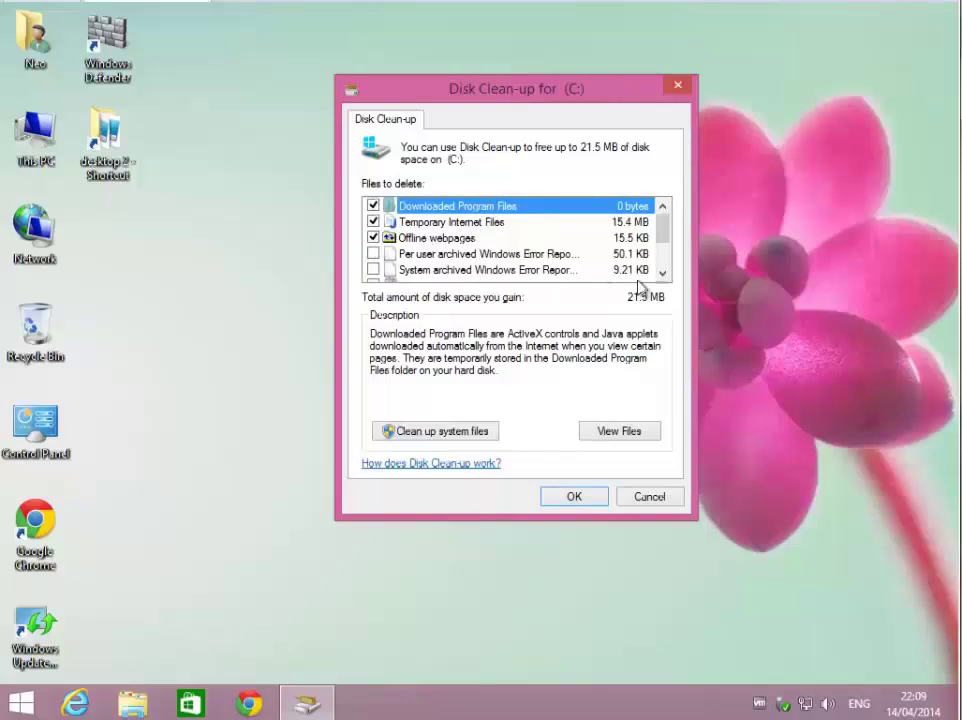
pyautogui.moveTo(663, 232); pyautogui.dragTo(663, 251)
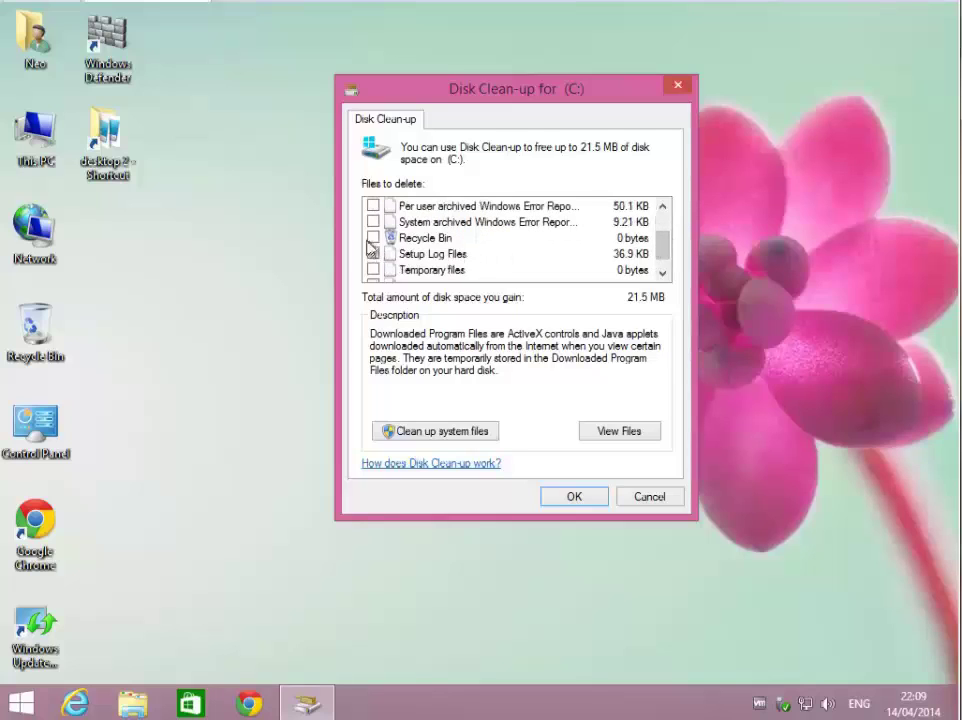
pyautogui.moveTo(661, 252); pyautogui.dragTo(662, 257)
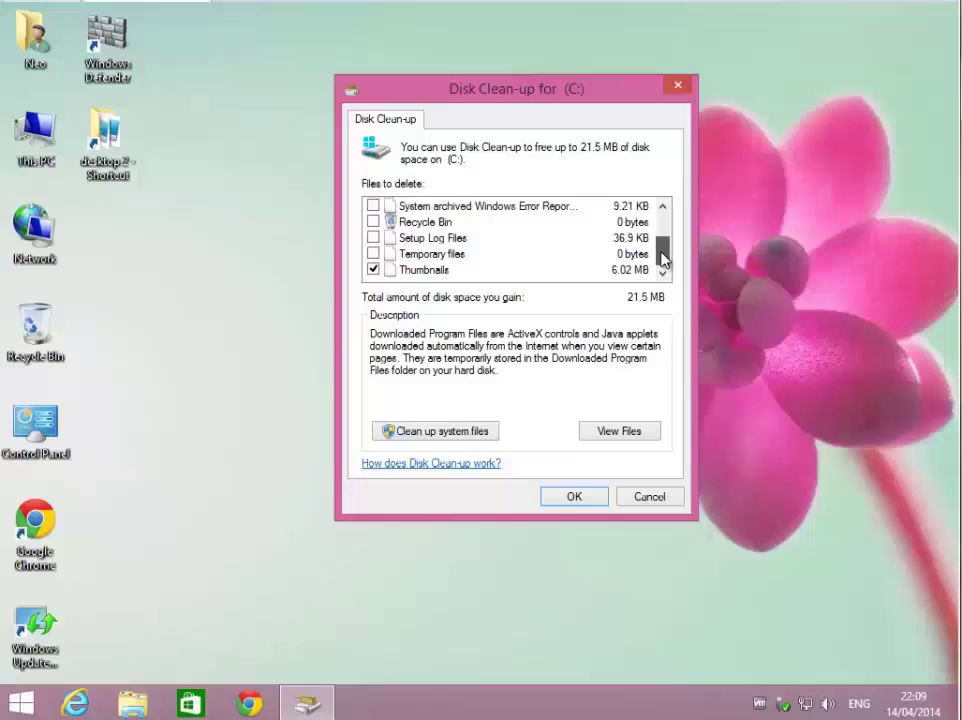
# Step: Tick Setup Log Files and both archived Windows Error Reports, then rescan including system files
pyautogui.click(373, 238)
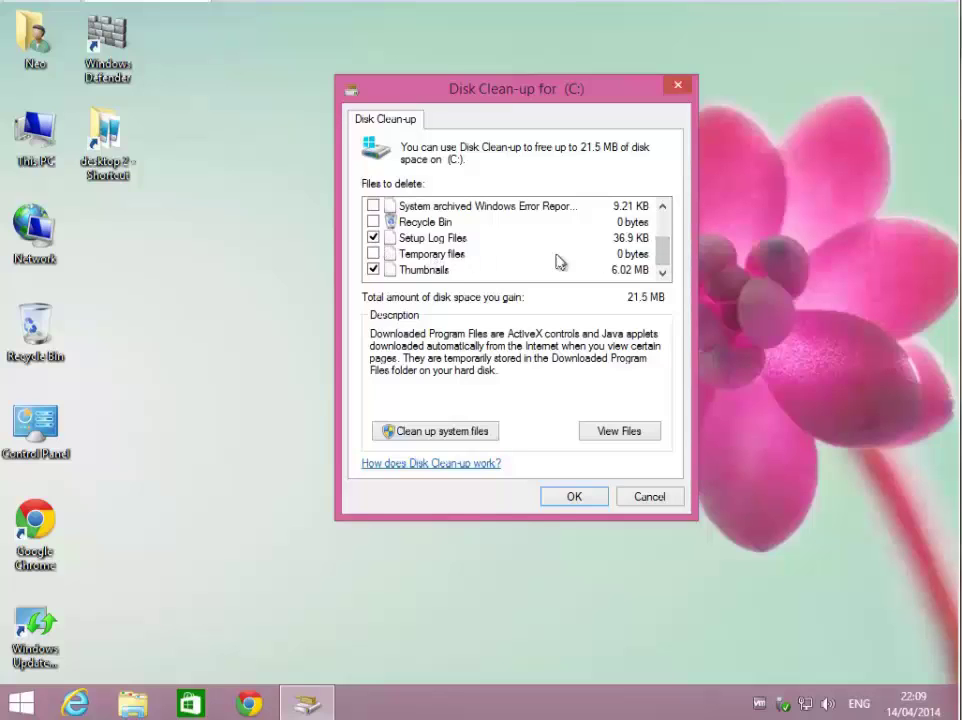
pyautogui.moveTo(665, 260); pyautogui.dragTo(661, 236)
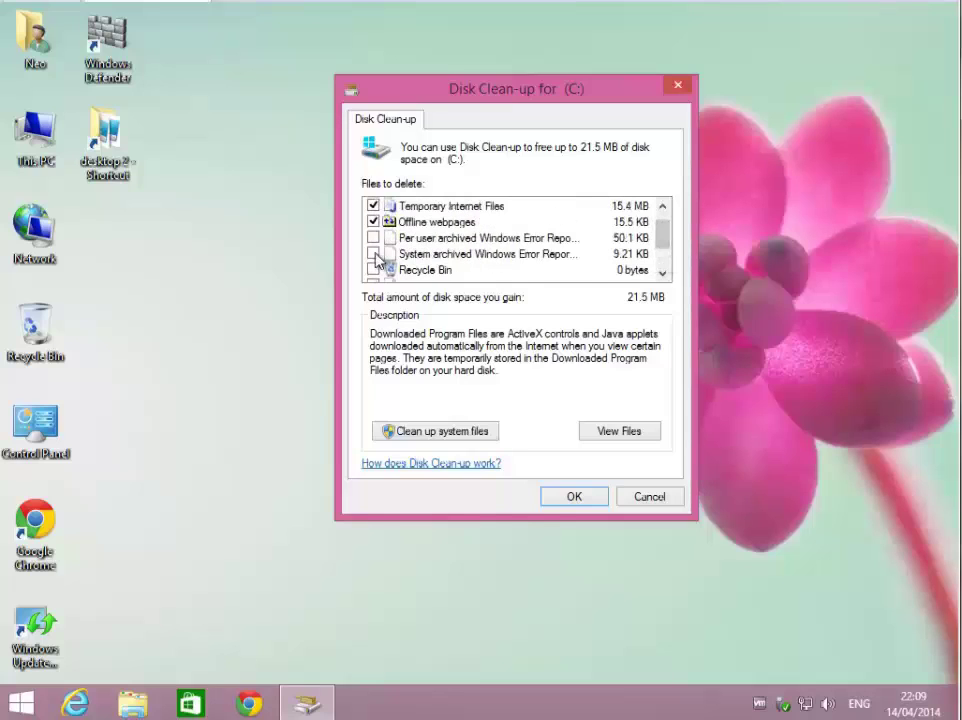
pyautogui.click(373, 254)
pyautogui.click(373, 238)
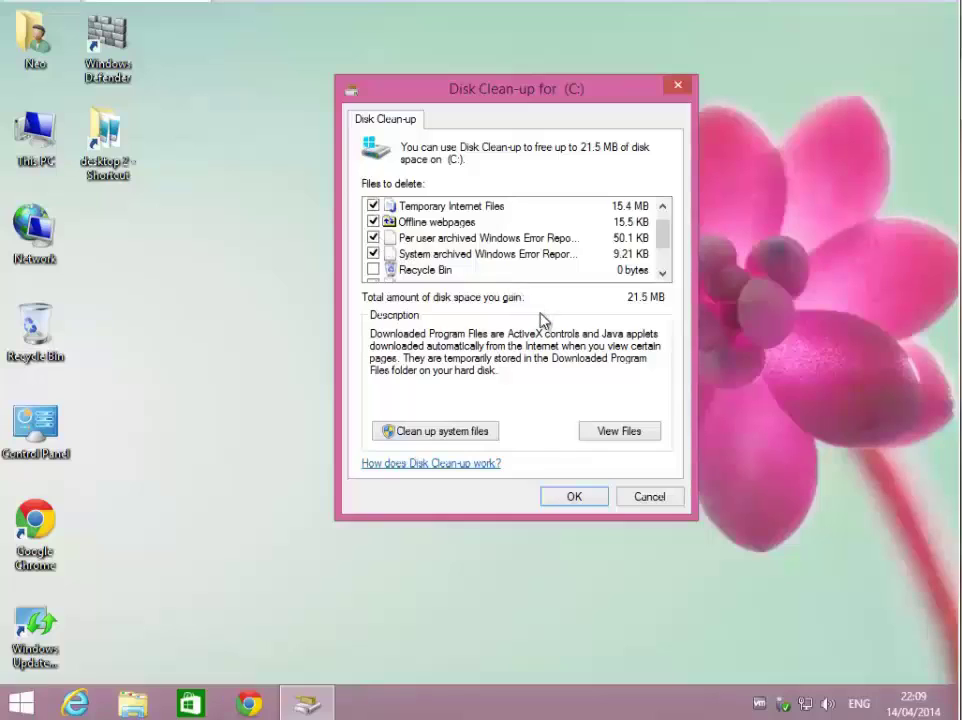
pyautogui.click(455, 438)
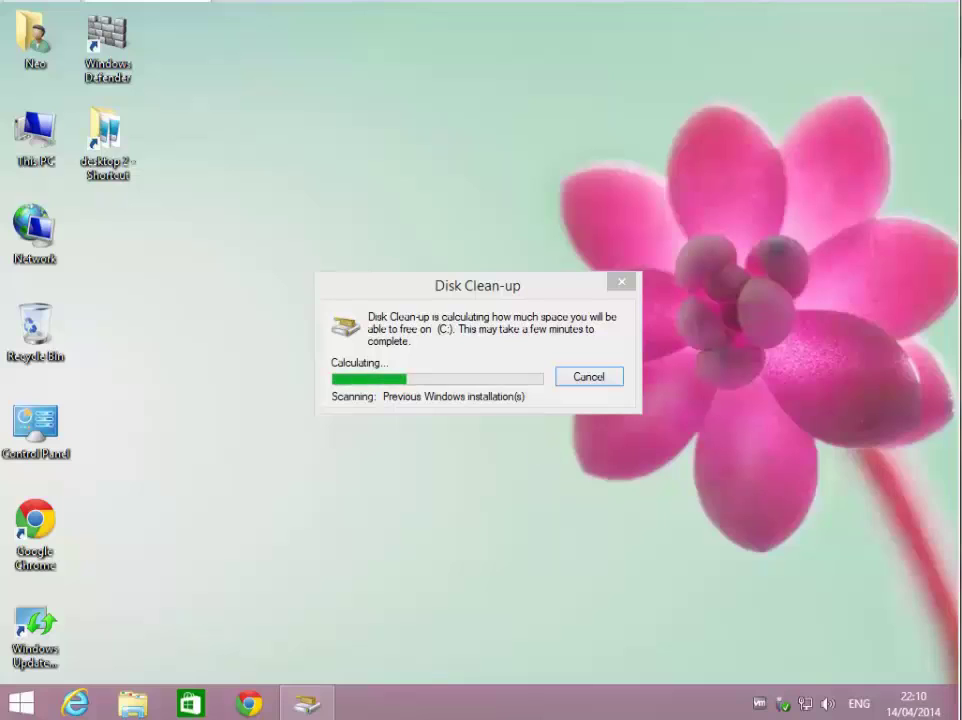
# Step: Open Local Disk (C:) properties from This PC, showing 30.3 GB free of 59.9 GB
pyautogui.click(36, 135)
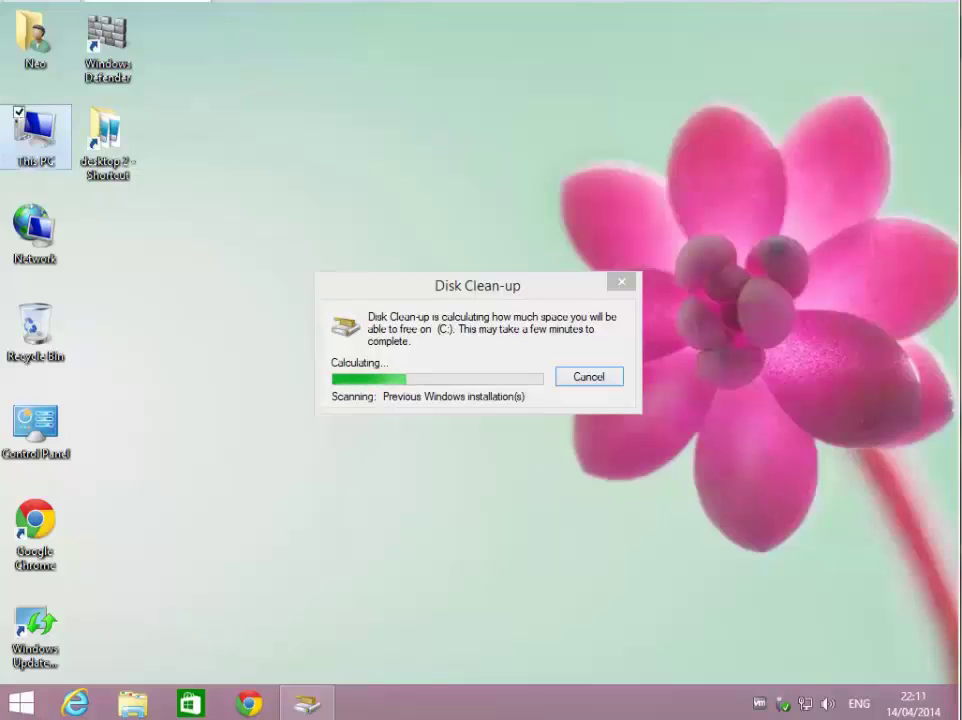
pyautogui.doubleClick(38, 138)
pyautogui.click(632, 398)
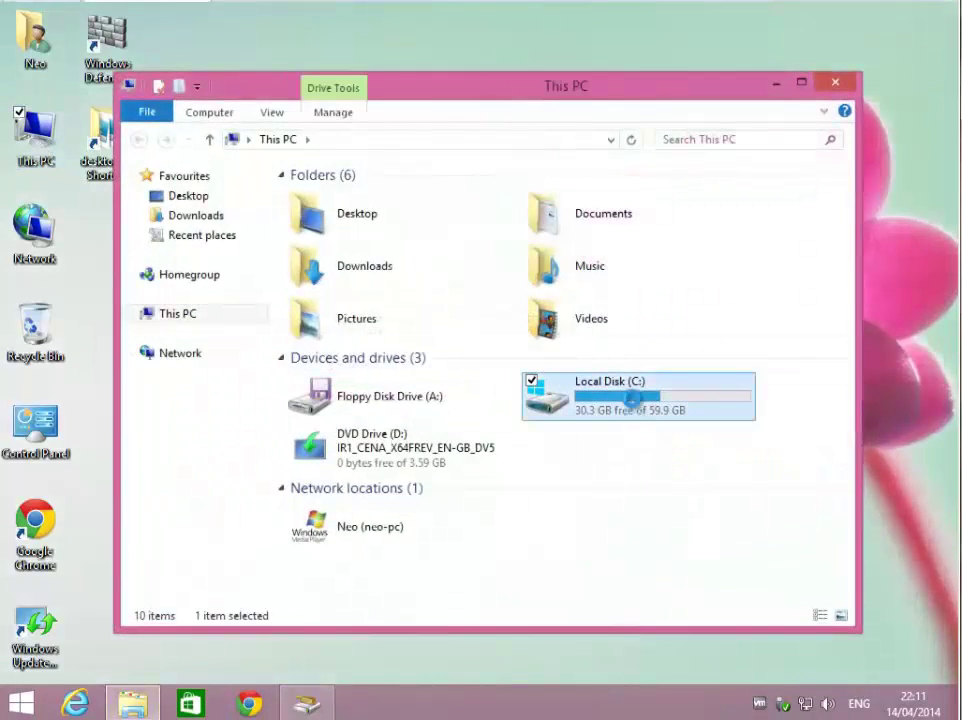
pyautogui.rightClick(632, 398)
pyautogui.click(477, 652)
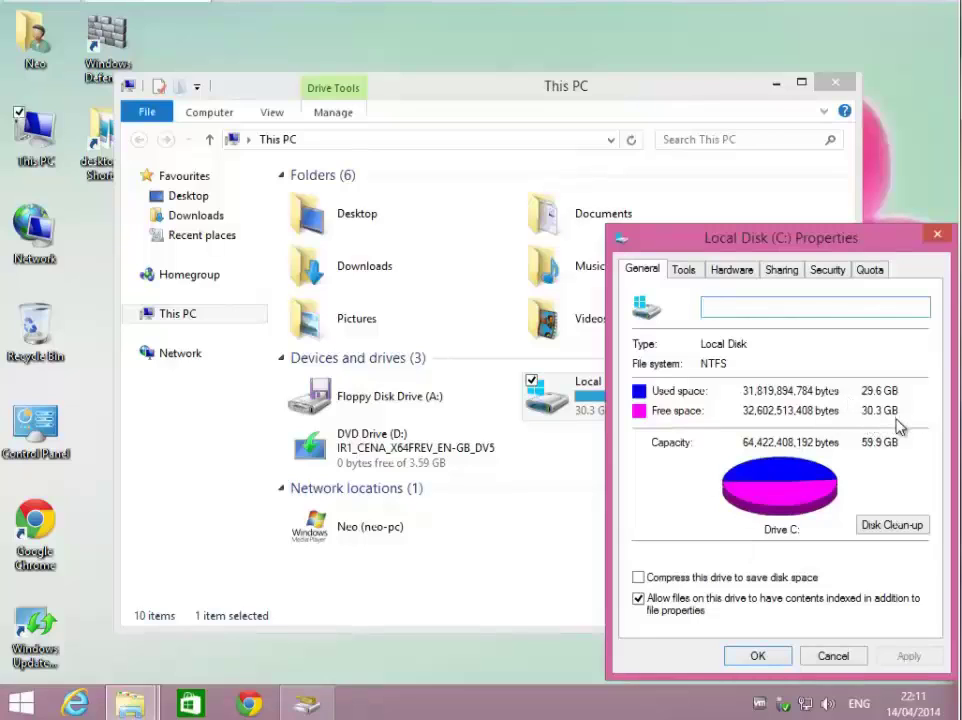
# Step: Close the drive properties and write '30.3 gigs free space' in a new Notepad note
pyautogui.click(758, 655)
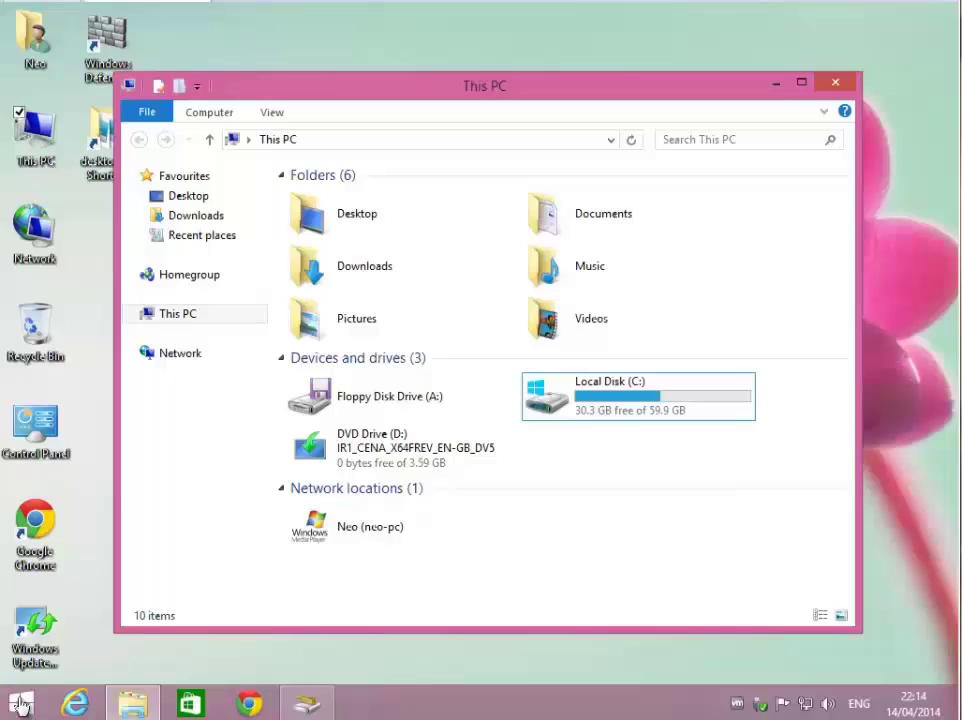
pyautogui.click(22, 705)
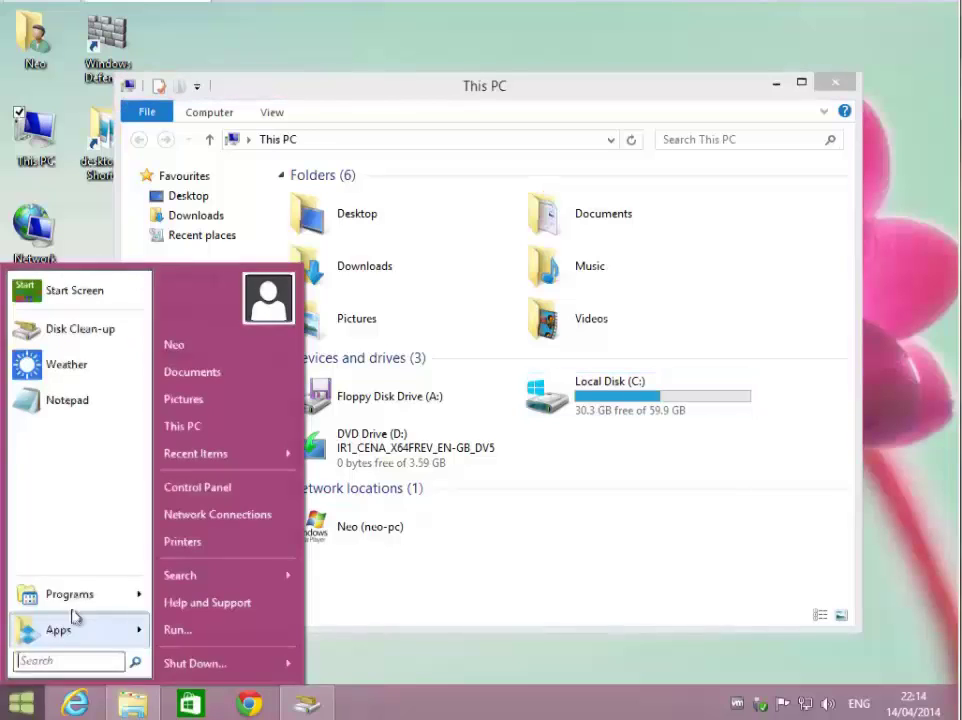
pyautogui.moveTo(62, 594)
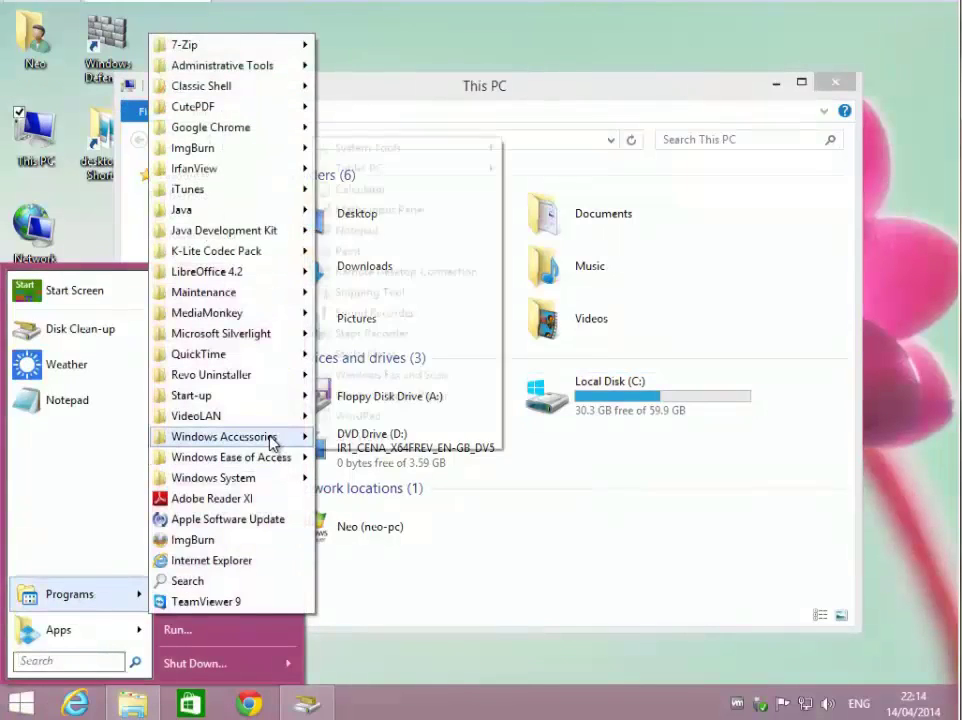
pyautogui.moveTo(290, 439)
pyautogui.click(356, 231)
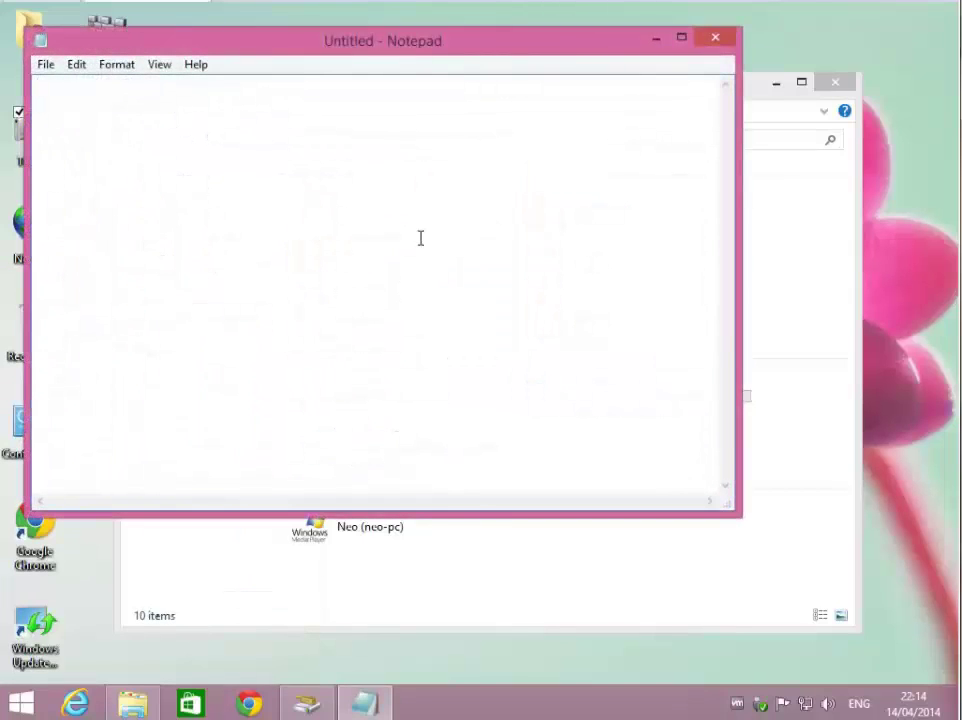
pyautogui.write('gigs free space')
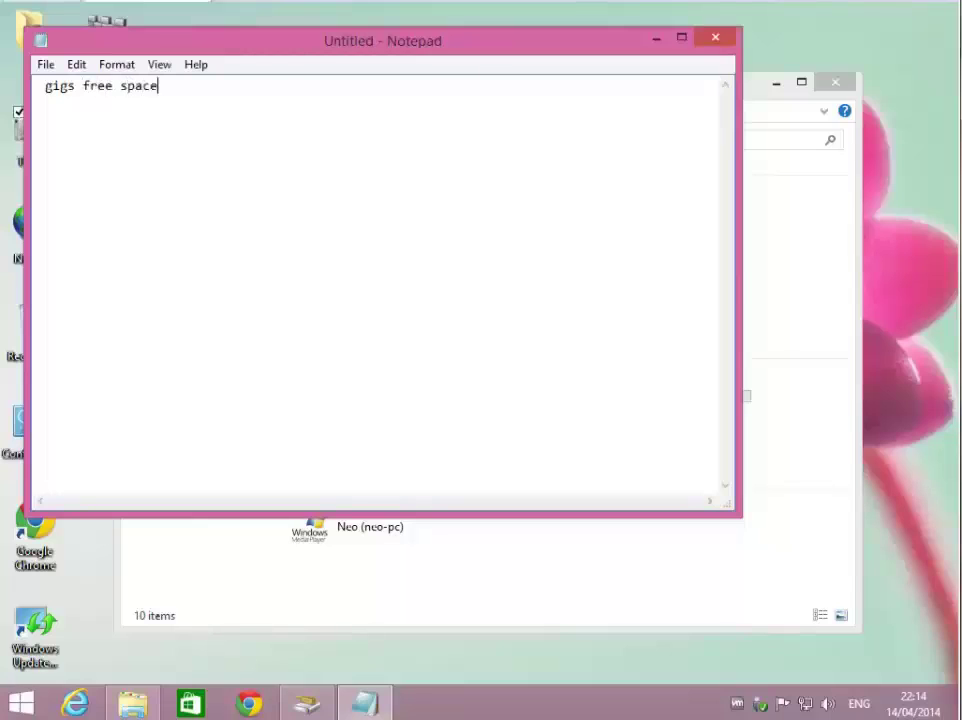
pyautogui.click(46, 86)
pyautogui.write('30')
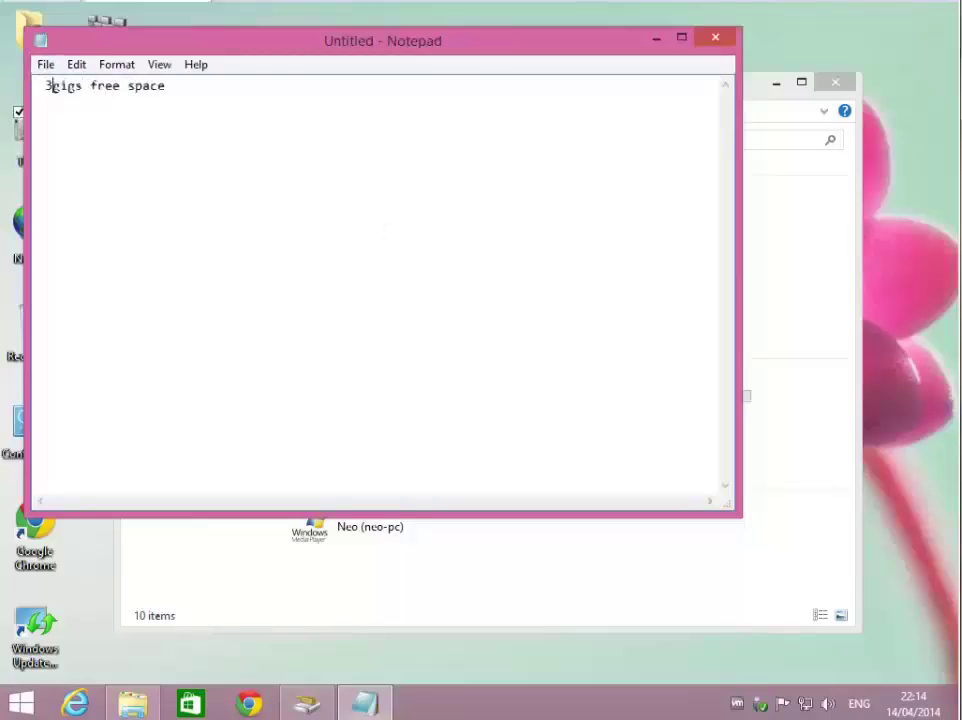
pyautogui.write('.3')
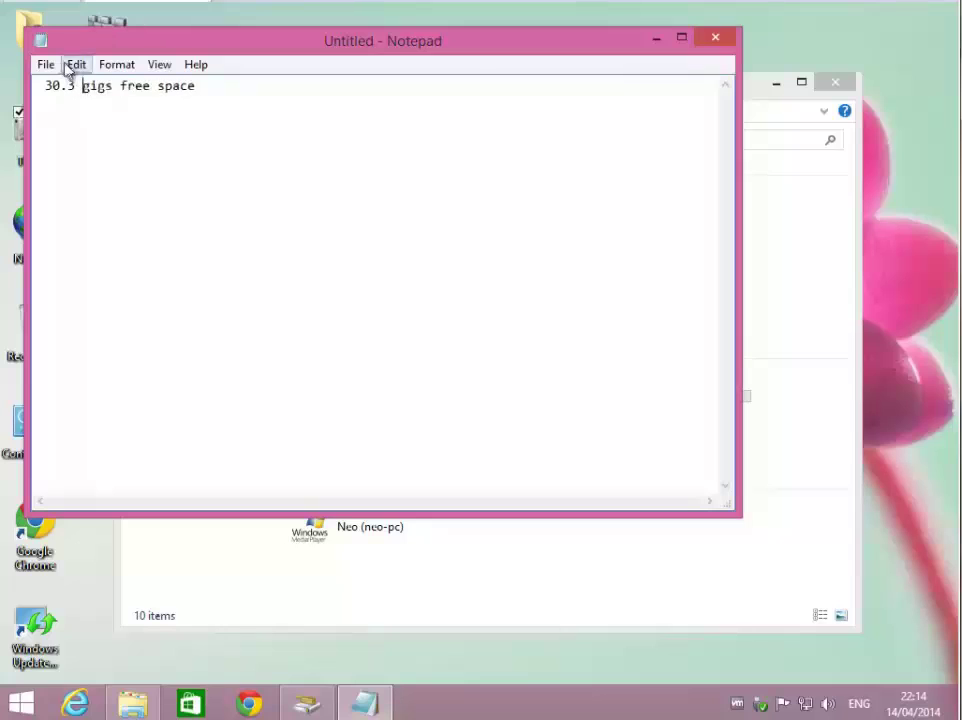
# Step: Save the note to the Desktop as 'space'
pyautogui.click(47, 65)
pyautogui.click(72, 147)
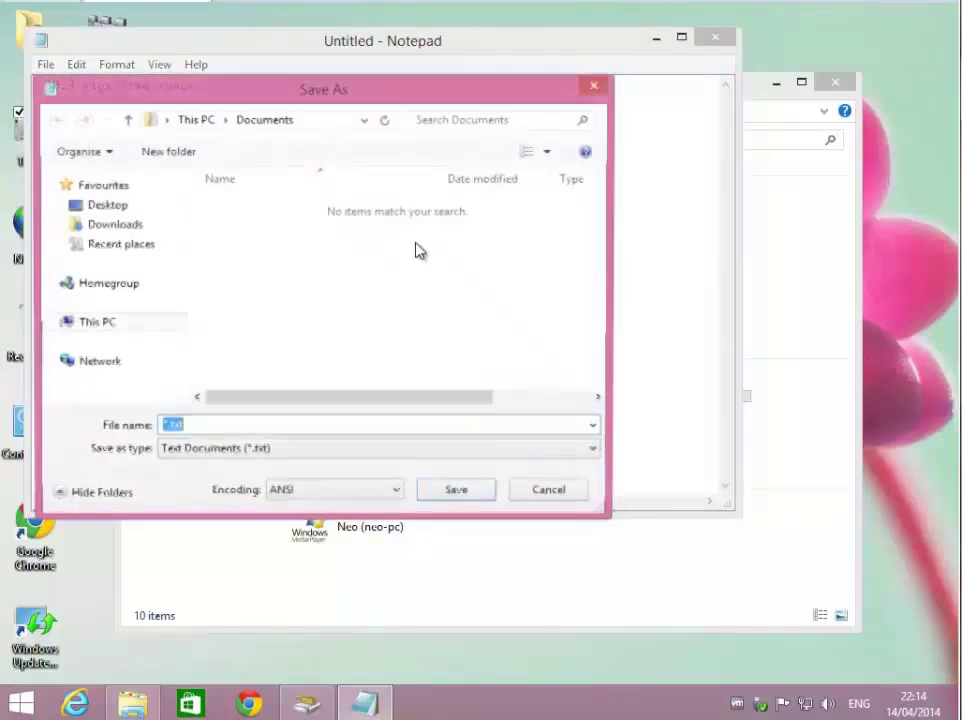
pyautogui.click(106, 205)
pyautogui.click(202, 427)
pyautogui.write('space')
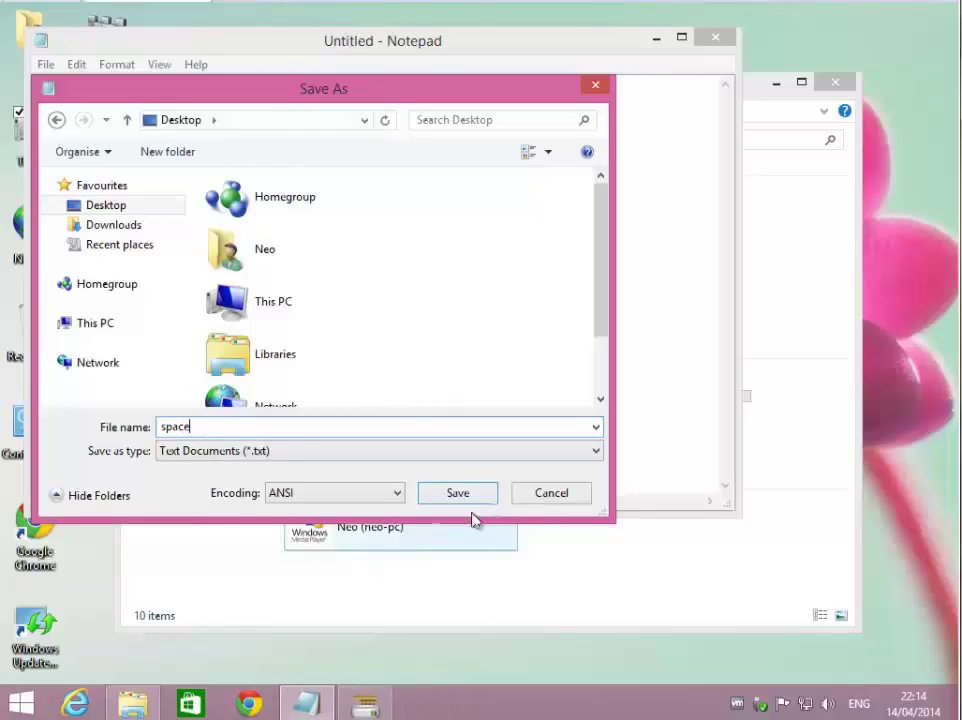
pyautogui.click(485, 499)
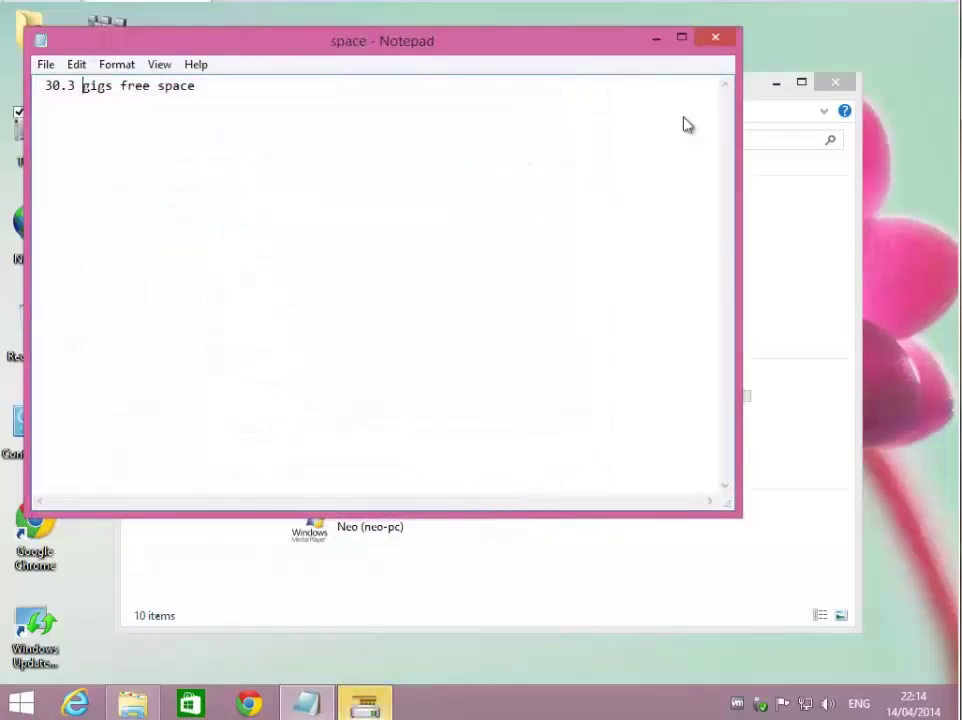
# Step: Close Notepad, permanently delete the checked files (about 783 MB) from C:, and close This PC
pyautogui.click(731, 45)
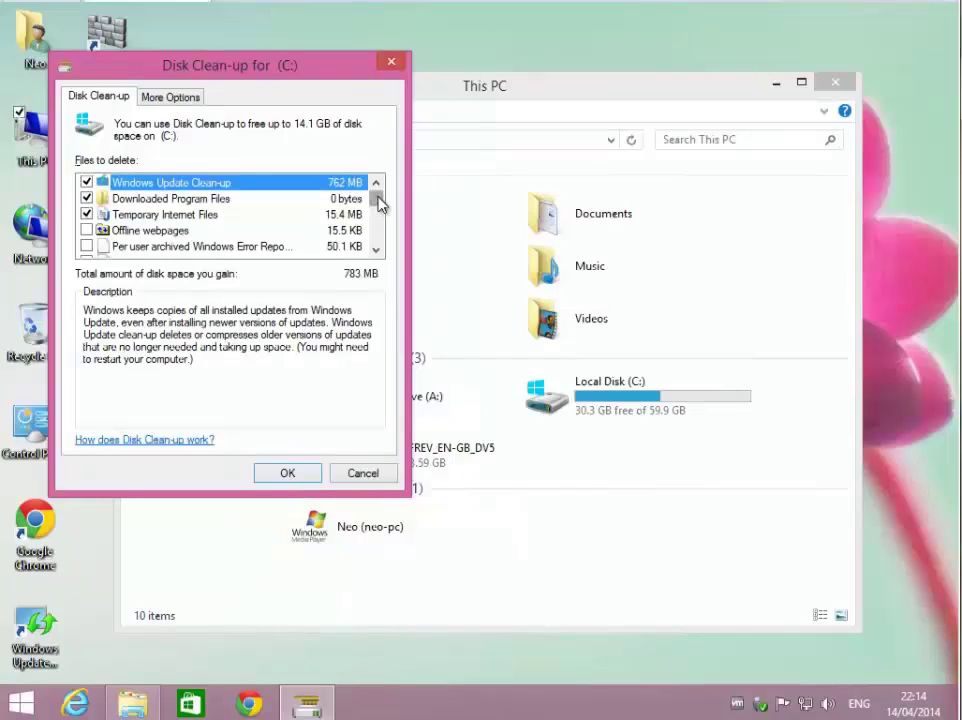
pyautogui.moveTo(376, 198); pyautogui.dragTo(373, 287)
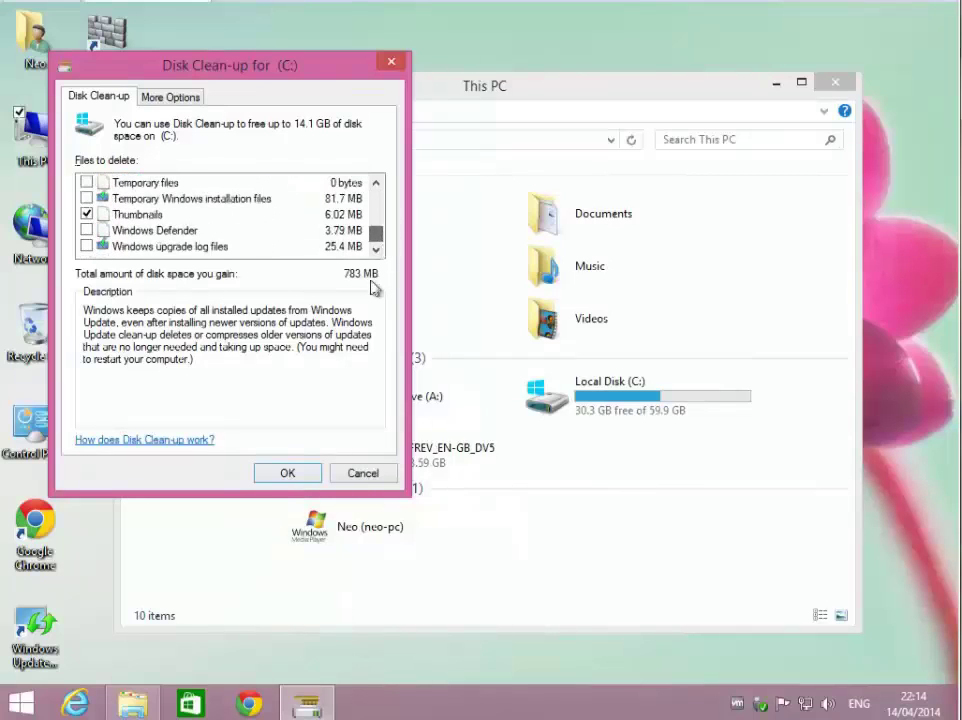
pyautogui.click(290, 474)
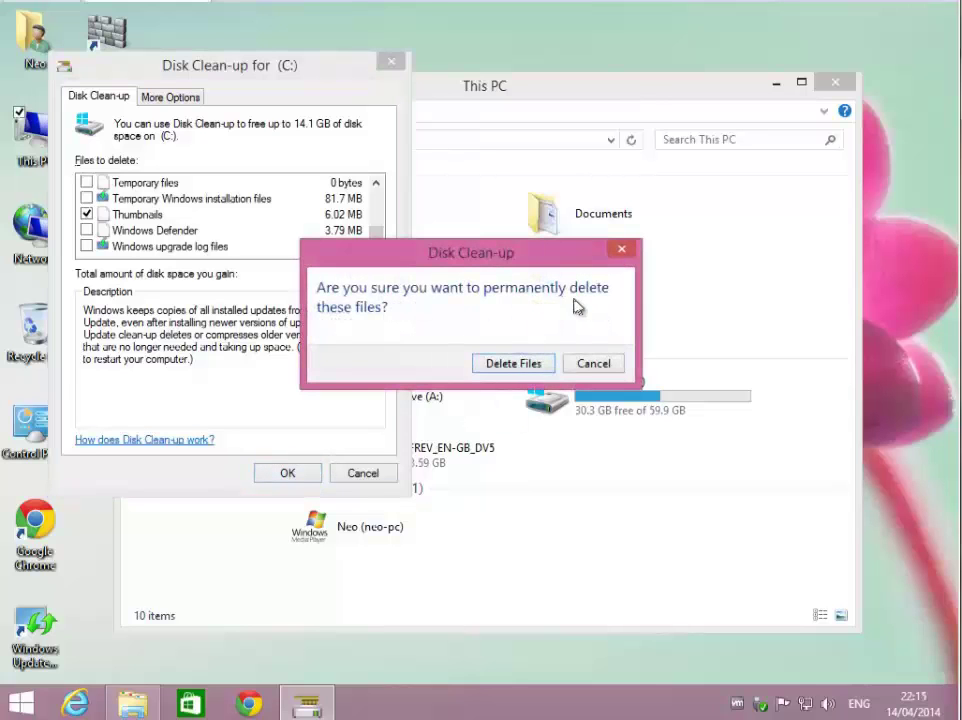
pyautogui.click(505, 368)
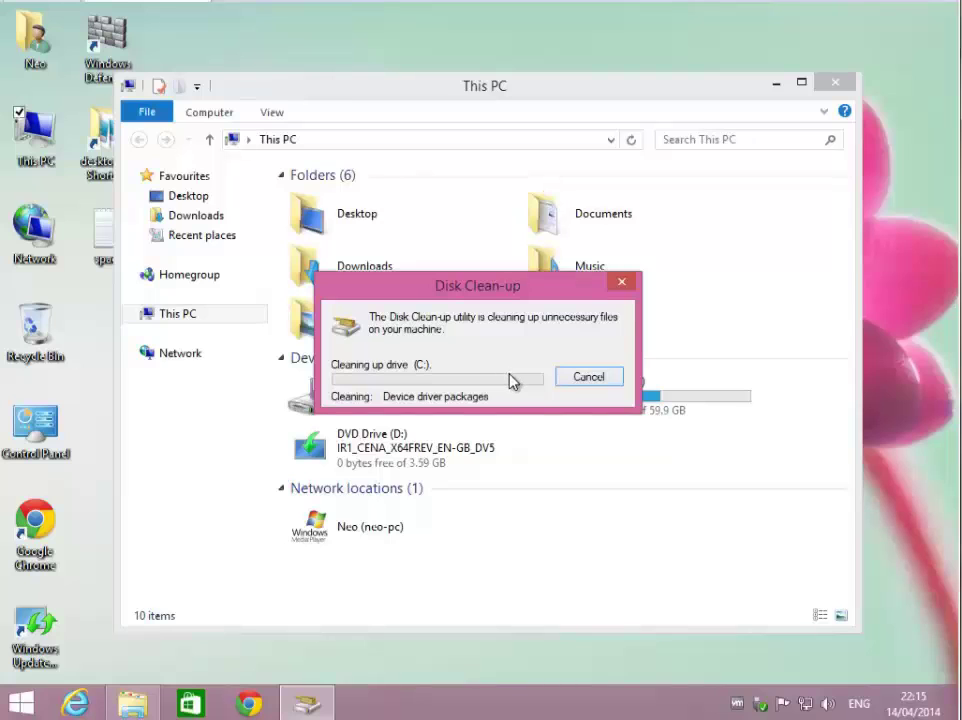
pyautogui.click(835, 84)
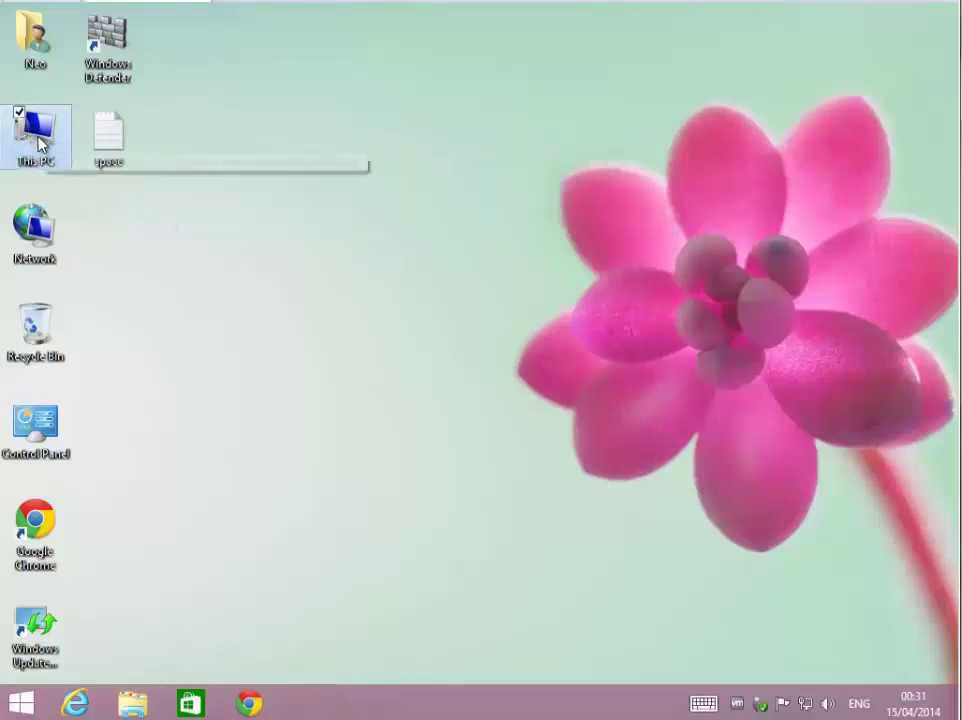
# Step: Open This PC and the 'space' note in Notepad to compare 44.3 GB free against 30.3
pyautogui.doubleClick(38, 140)
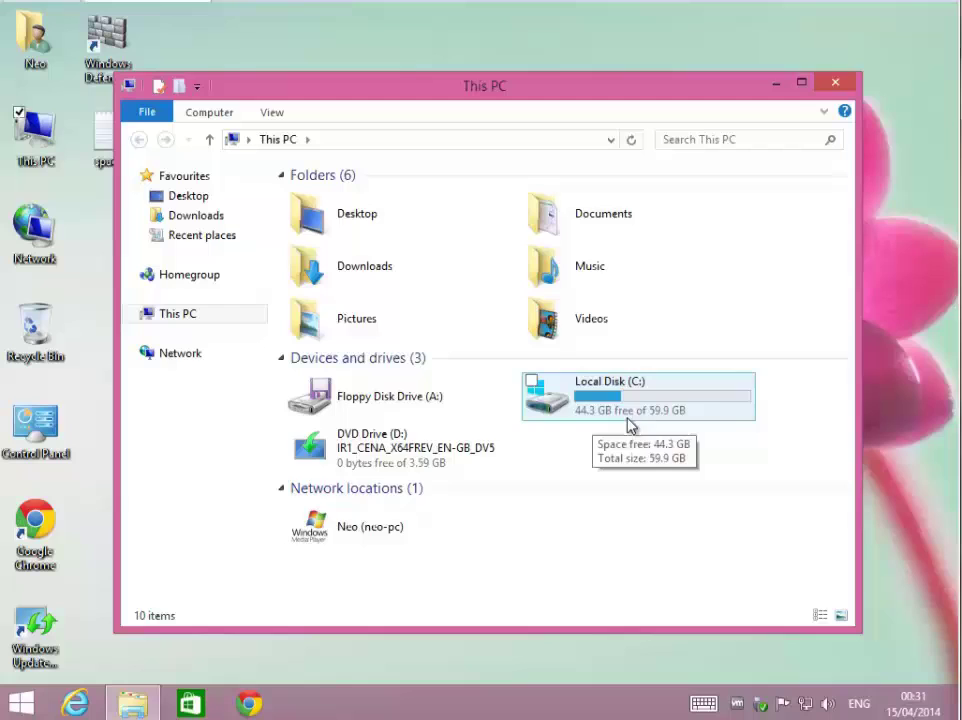
pyautogui.click(90, 140)
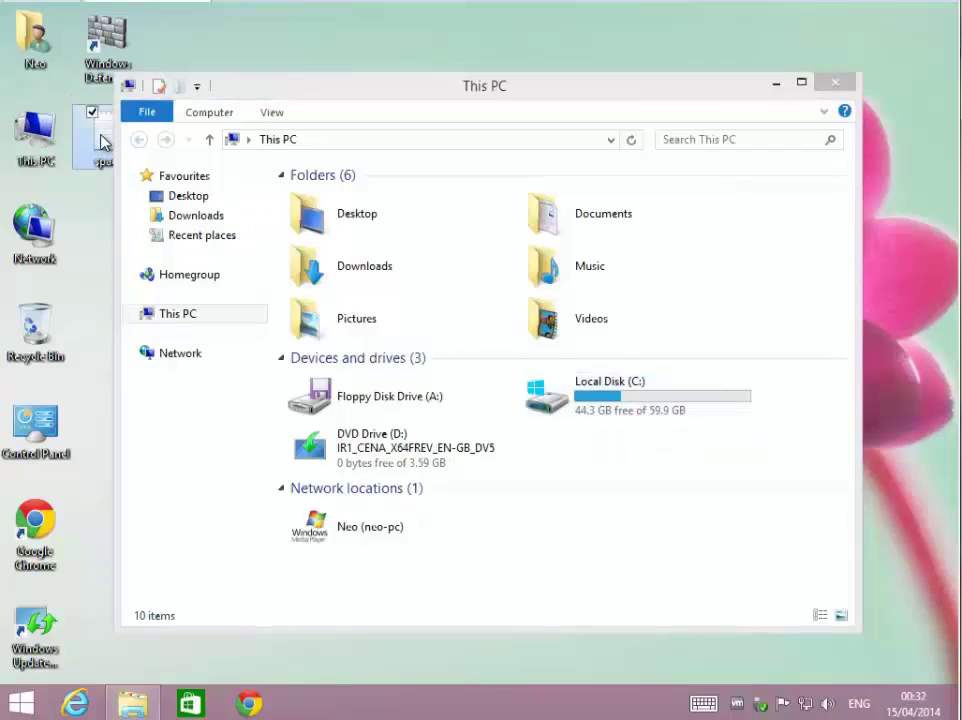
pyautogui.doubleClick(101, 145)
pyautogui.click(103, 145)
pyautogui.doubleClick(103, 145)
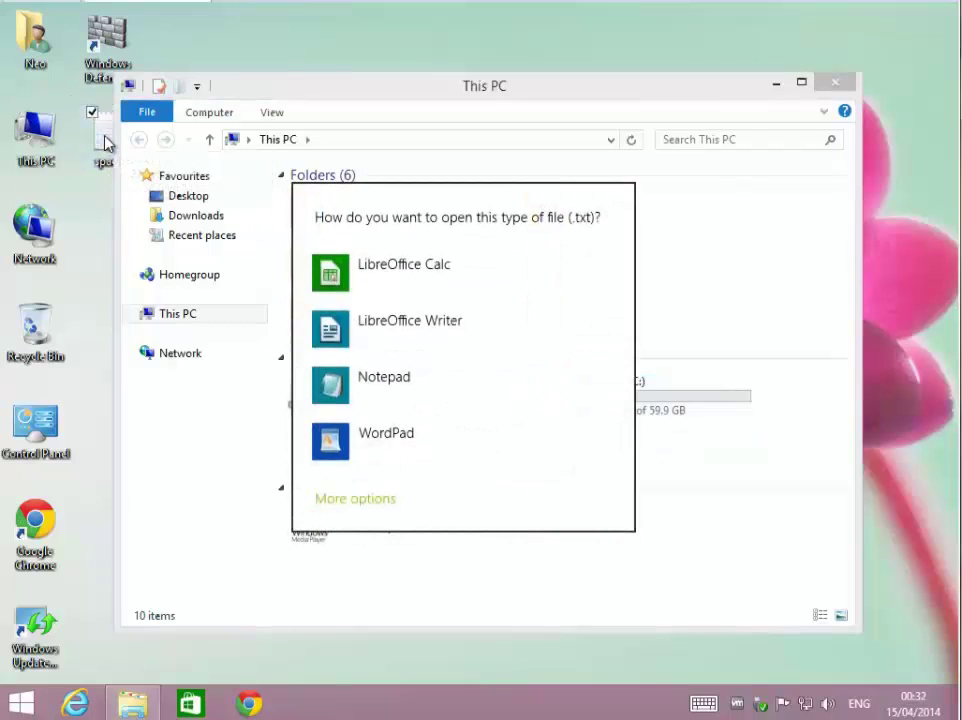
pyautogui.click(436, 373)
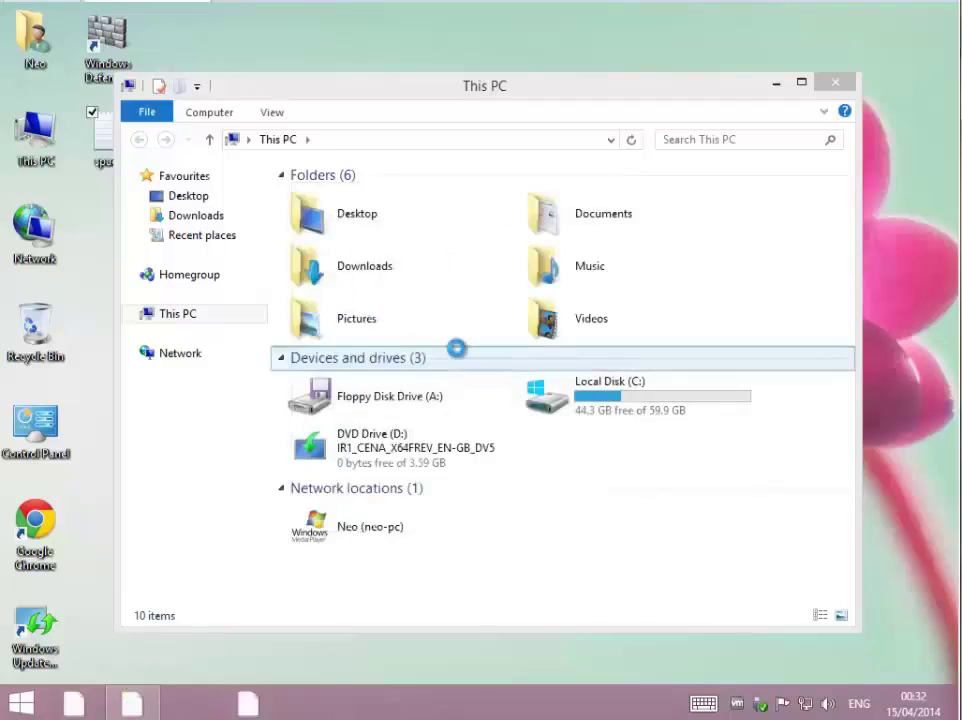
pyautogui.moveTo(378, 45); pyautogui.dragTo(785, 478)
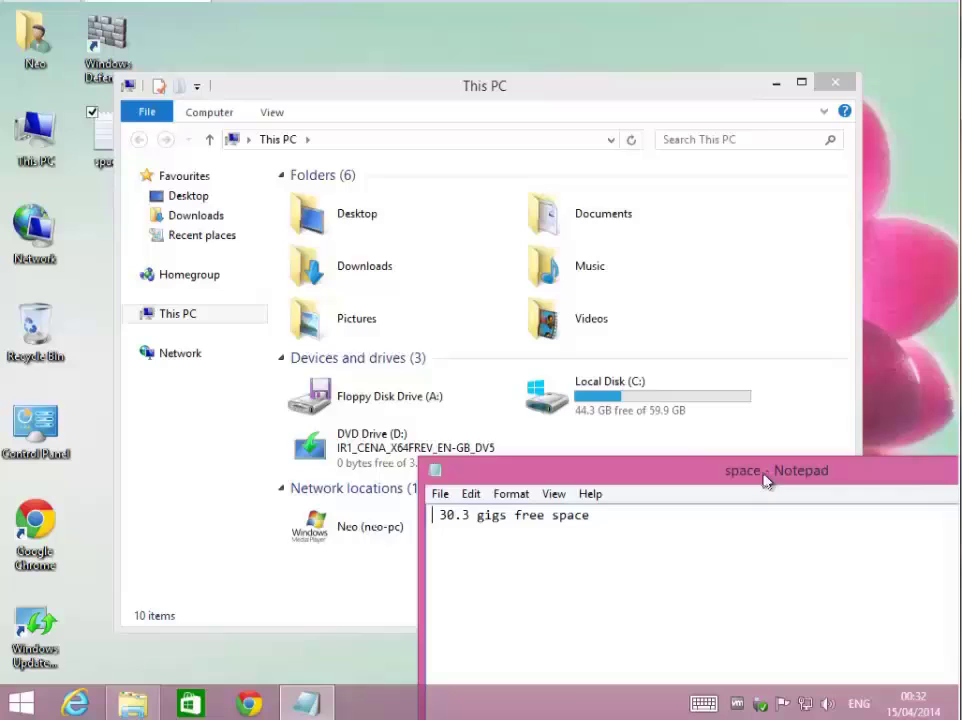
pyautogui.moveTo(698, 470); pyautogui.dragTo(447, 87)
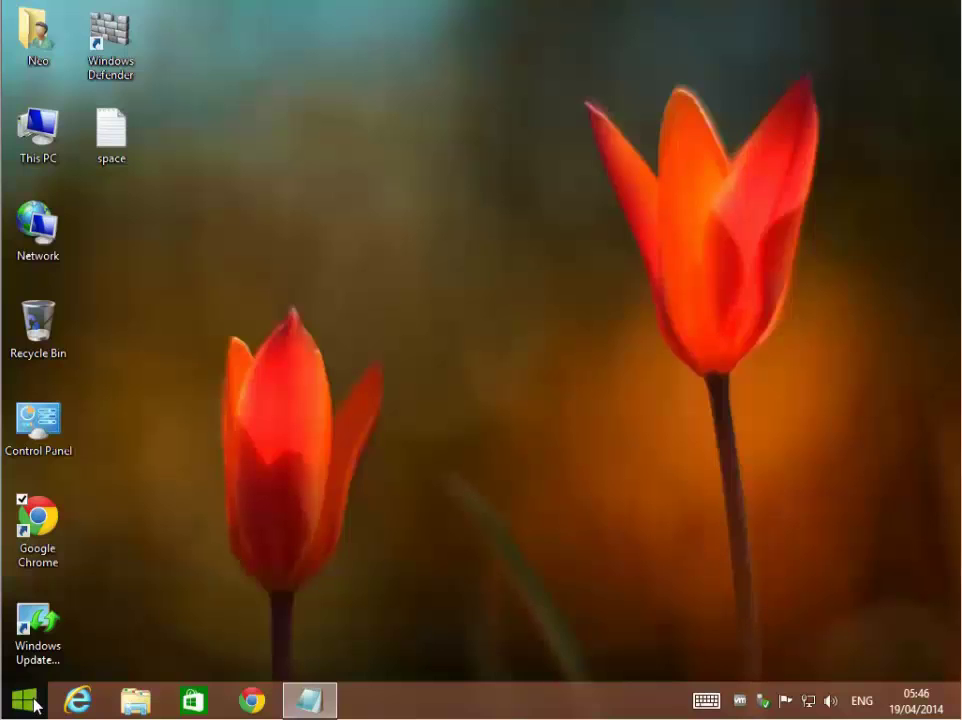
# Step: Bring up the Start menu to browse the installed program folders
pyautogui.click(35, 705)
# Step: Review the 28 programs in Programs and Features, selecting Bonjour, then close the window
pyautogui.moveTo(127, 590)
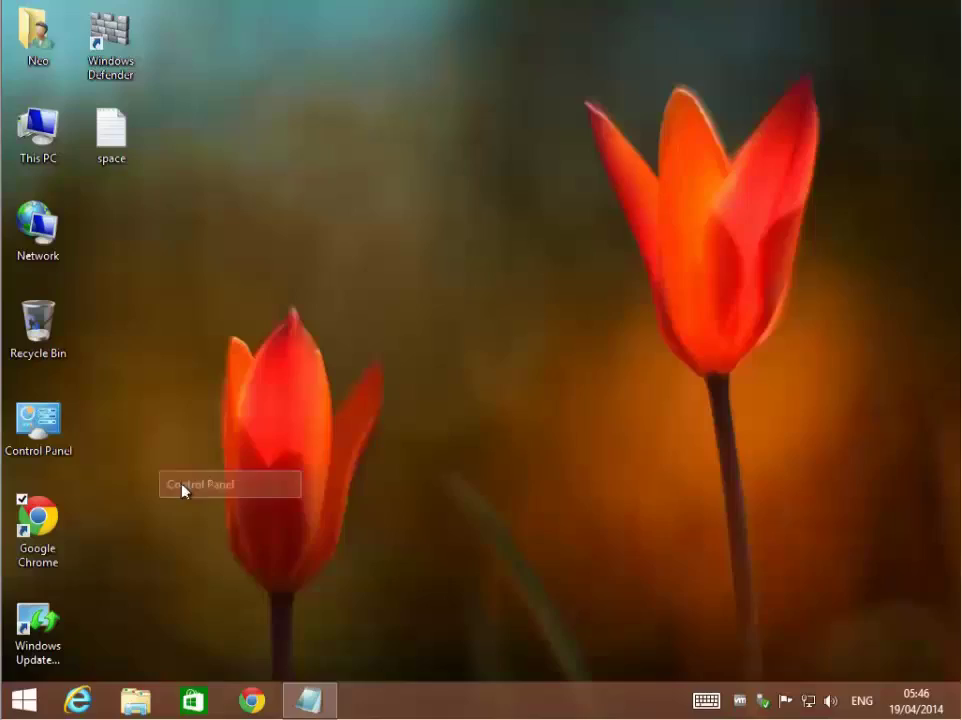
pyautogui.scroll(-2, 452, 345)
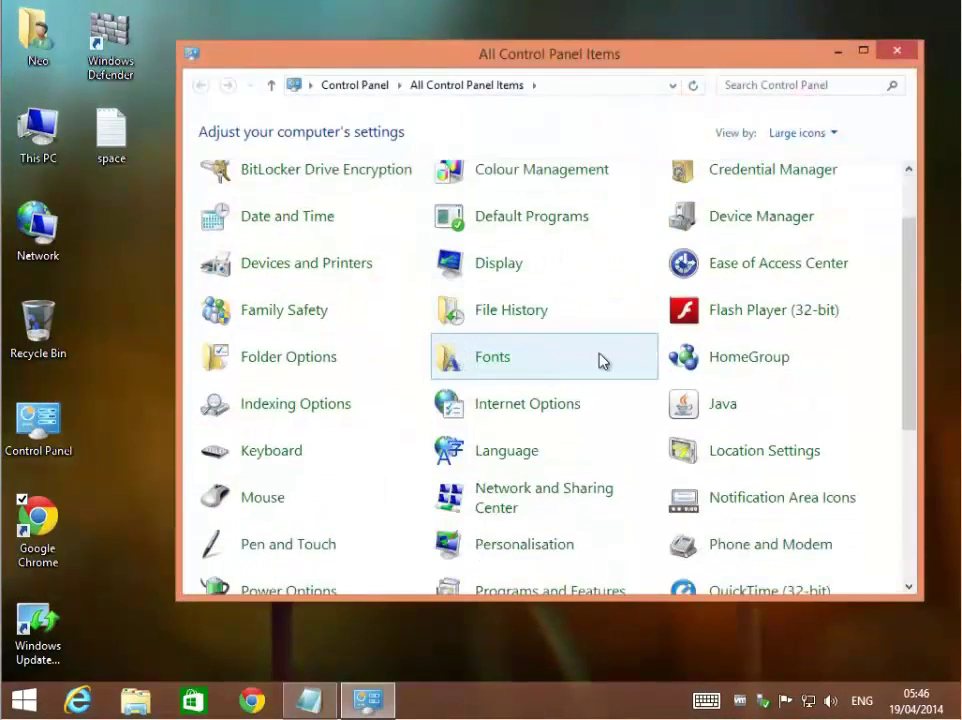
pyautogui.scroll(2, 601, 360)
pyautogui.scroll(-5, 601, 360)
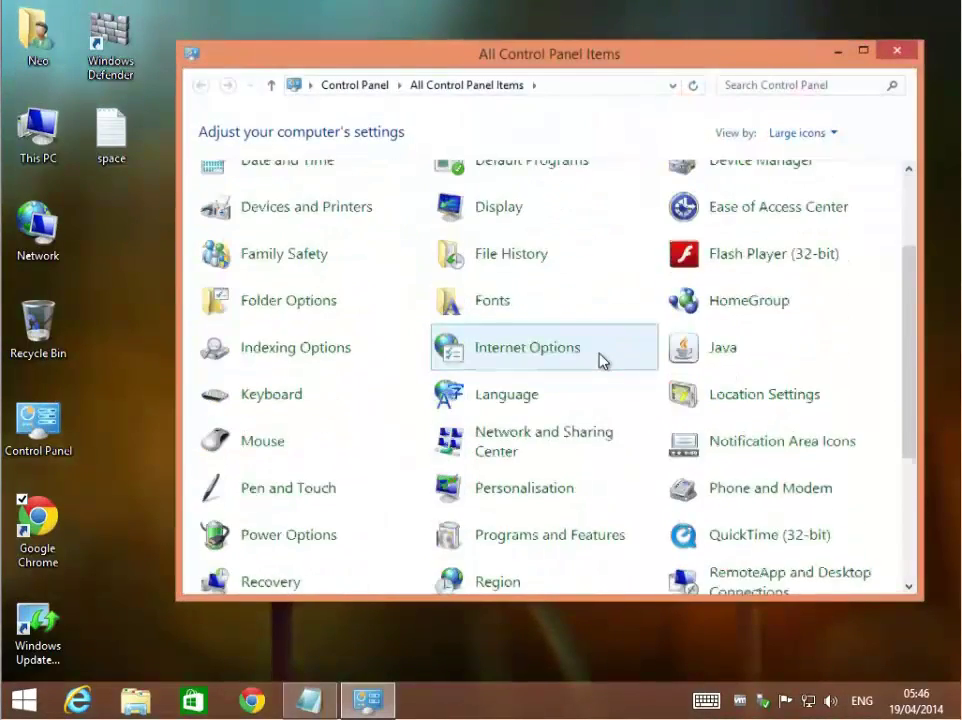
pyautogui.click(580, 466)
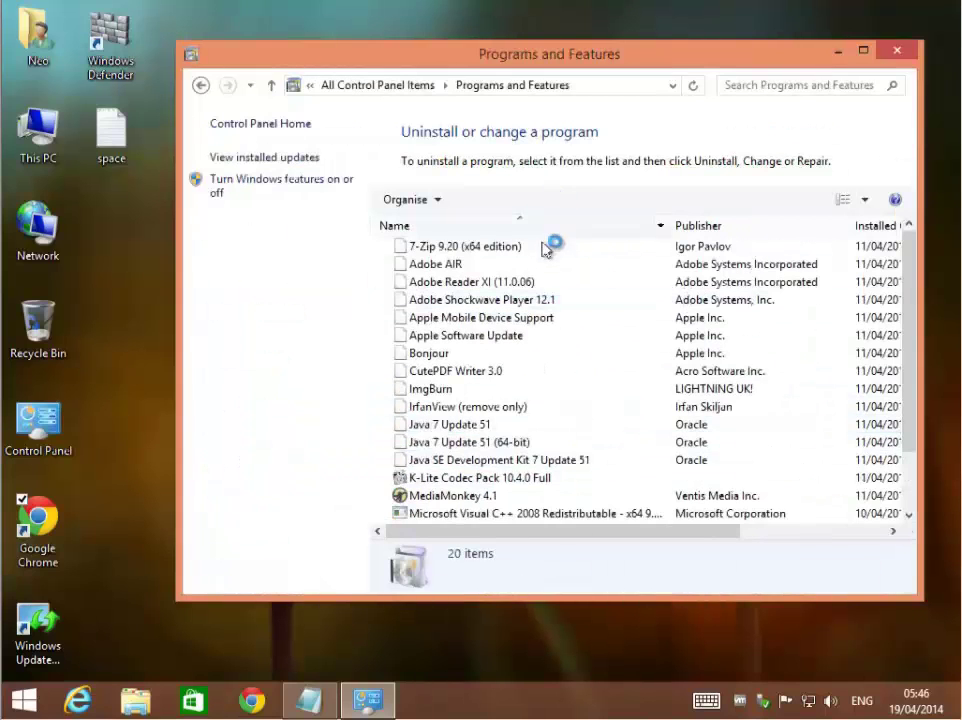
pyautogui.scroll(-1, 559, 318)
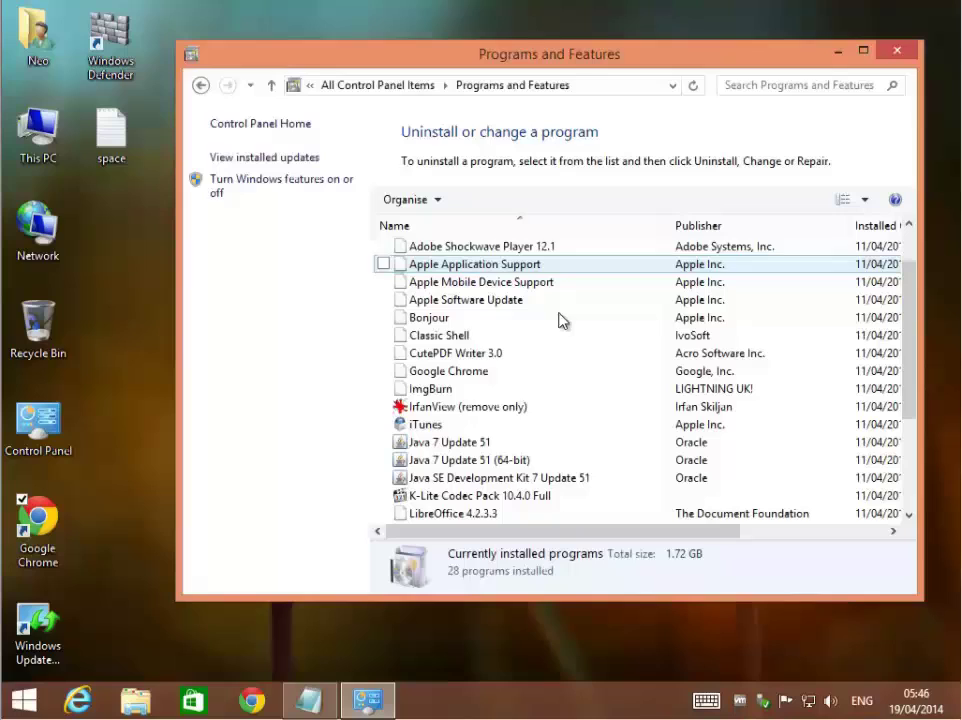
pyautogui.click(478, 322)
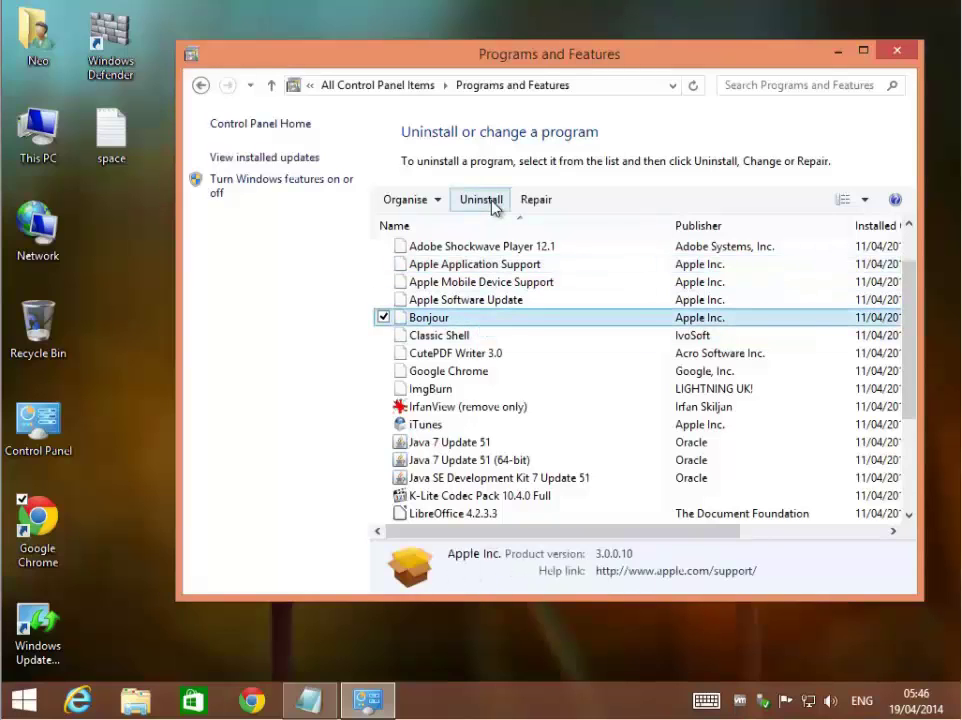
pyautogui.click(898, 52)
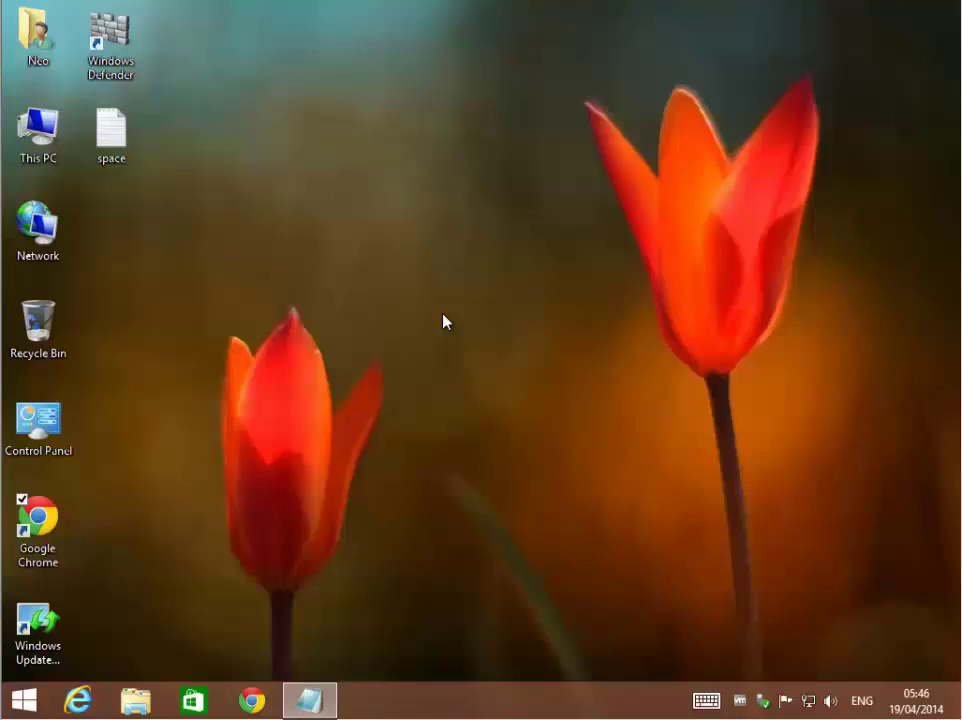
# Step: Launch Revo Uninstaller from the Start menu and approve its admin prompt
pyautogui.click(24, 700)
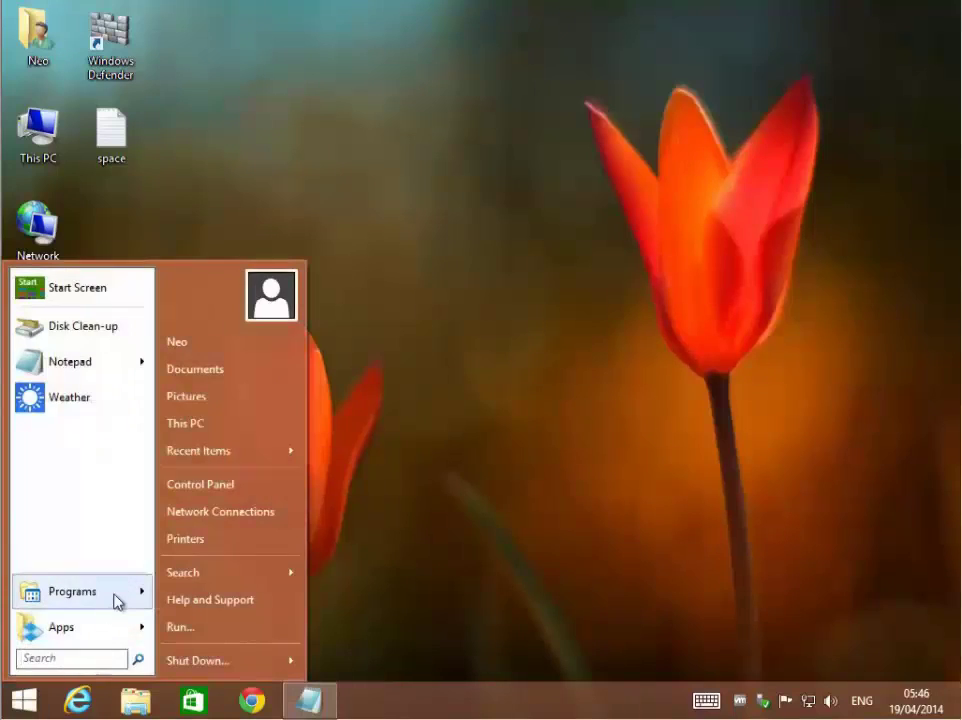
pyautogui.moveTo(116, 600)
pyautogui.moveTo(305, 375)
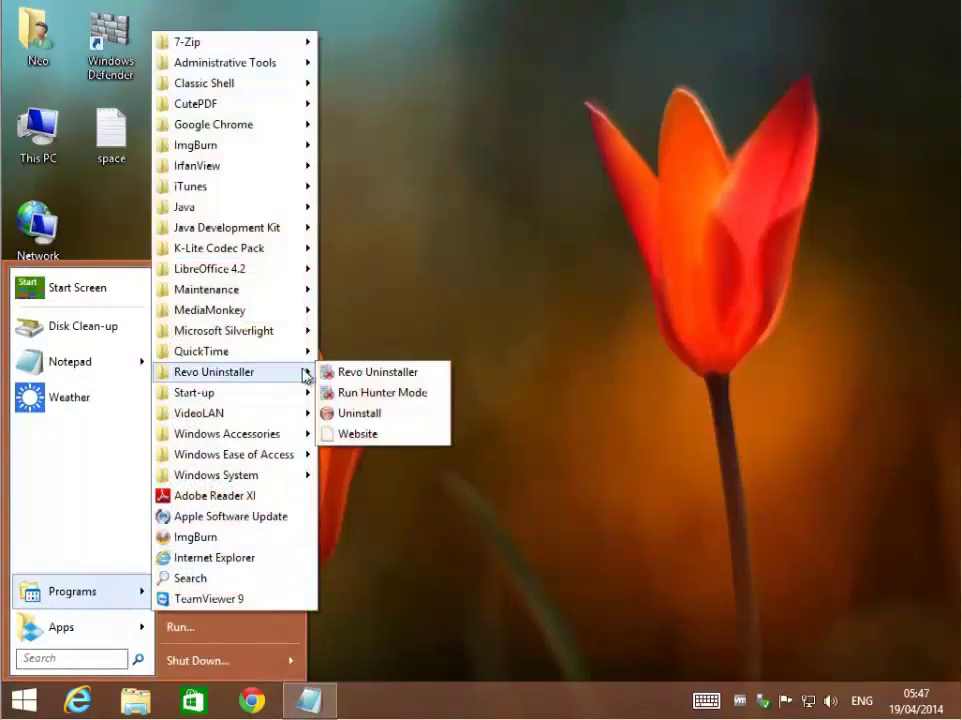
pyautogui.click(352, 372)
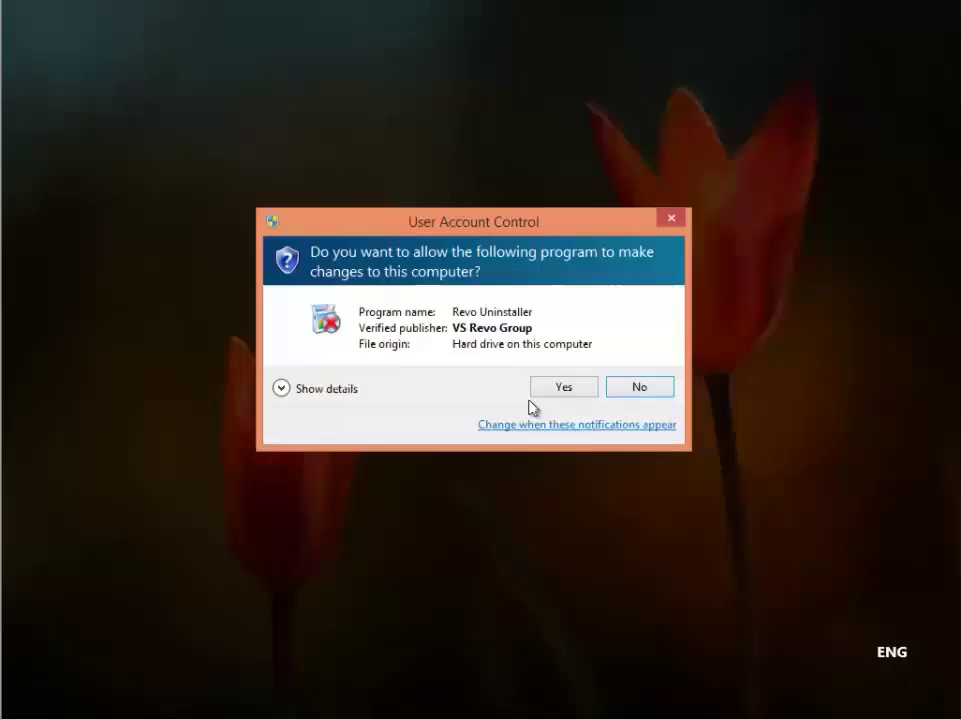
pyautogui.click(562, 387)
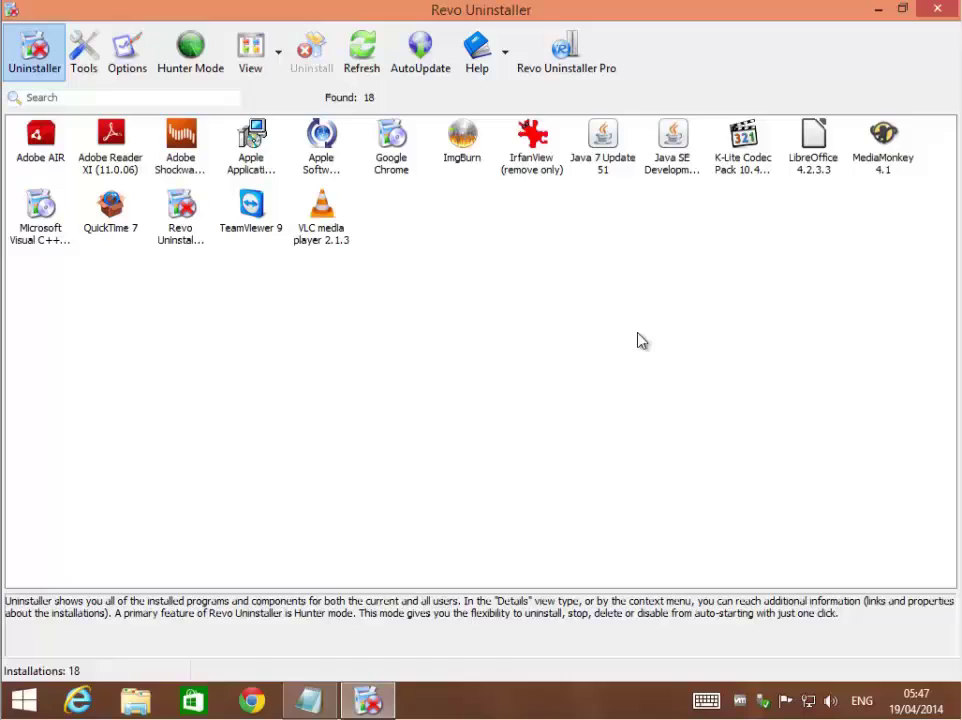
# Step: Start an Advanced-mode uninstall of ImgBurn in Revo Uninstaller
pyautogui.click(460, 136)
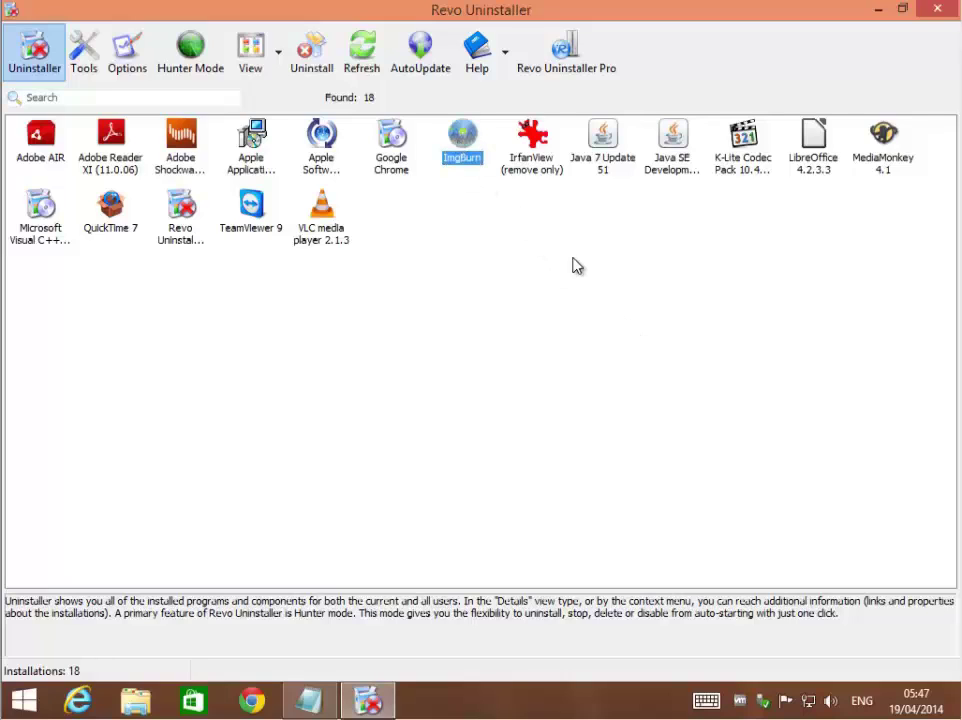
pyautogui.click(310, 60)
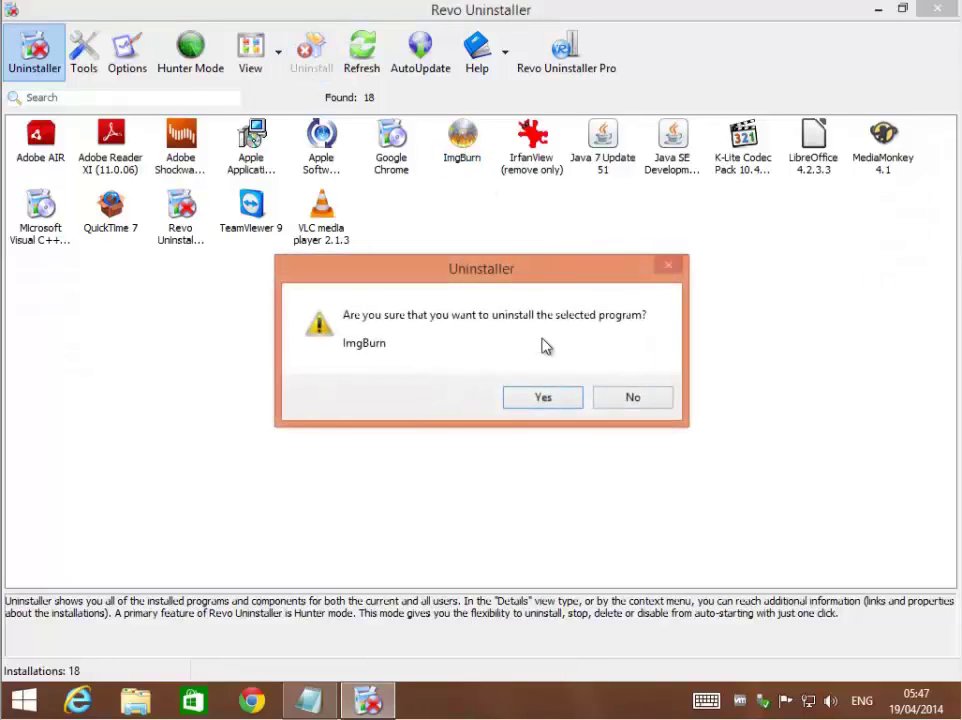
pyautogui.click(543, 398)
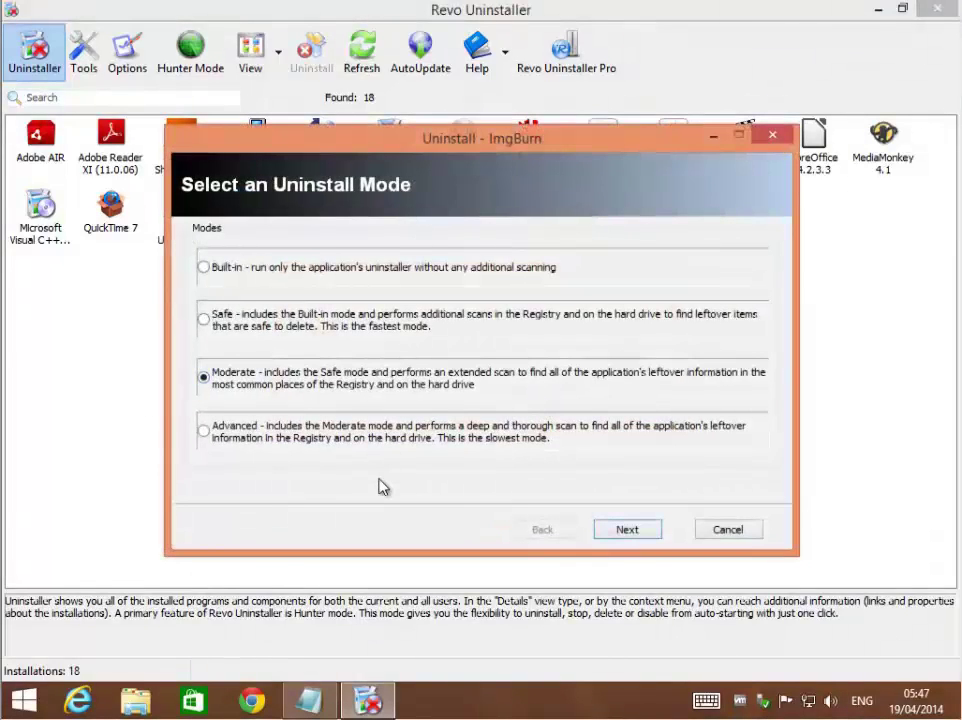
pyautogui.click(204, 431)
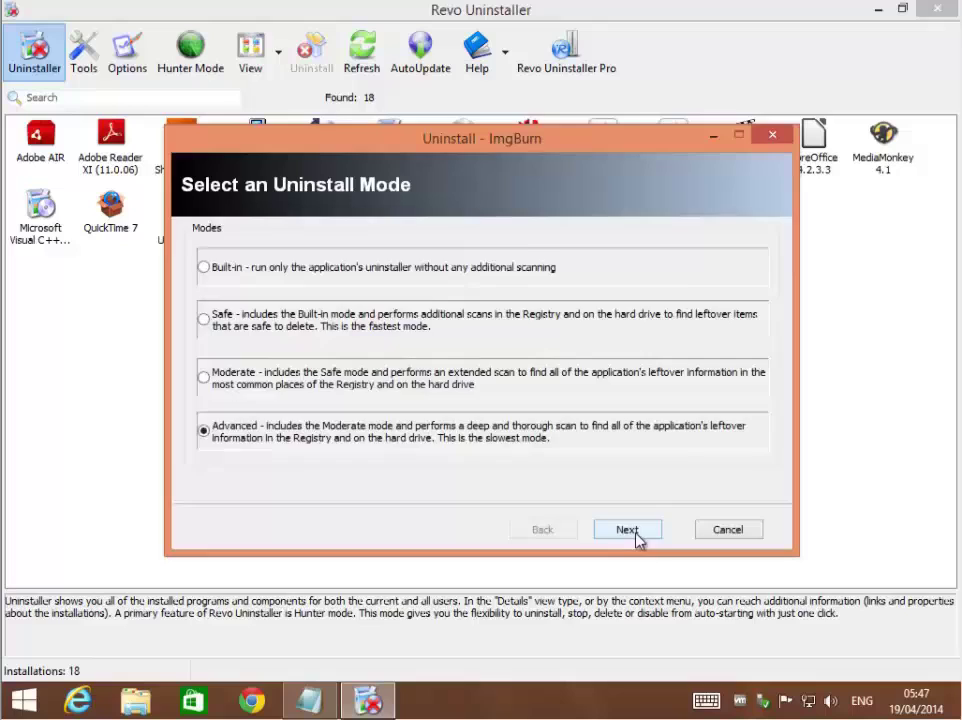
pyautogui.click(627, 530)
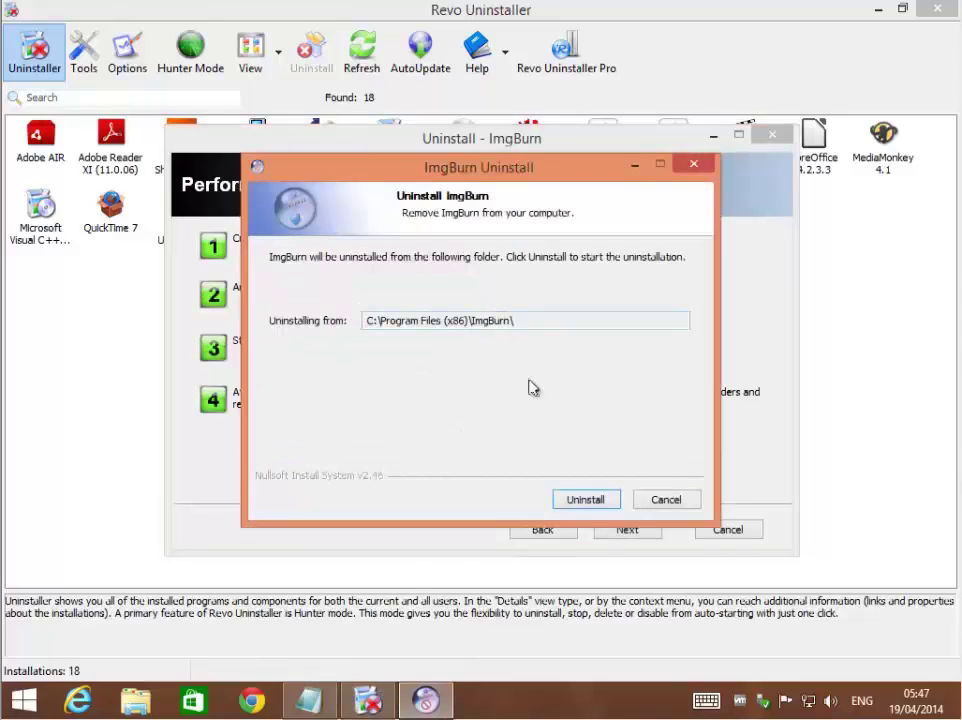
# Step: Run ImgBurn's own uninstaller, then complete Revo's leftover scan and finish the wizard
pyautogui.click(586, 500)
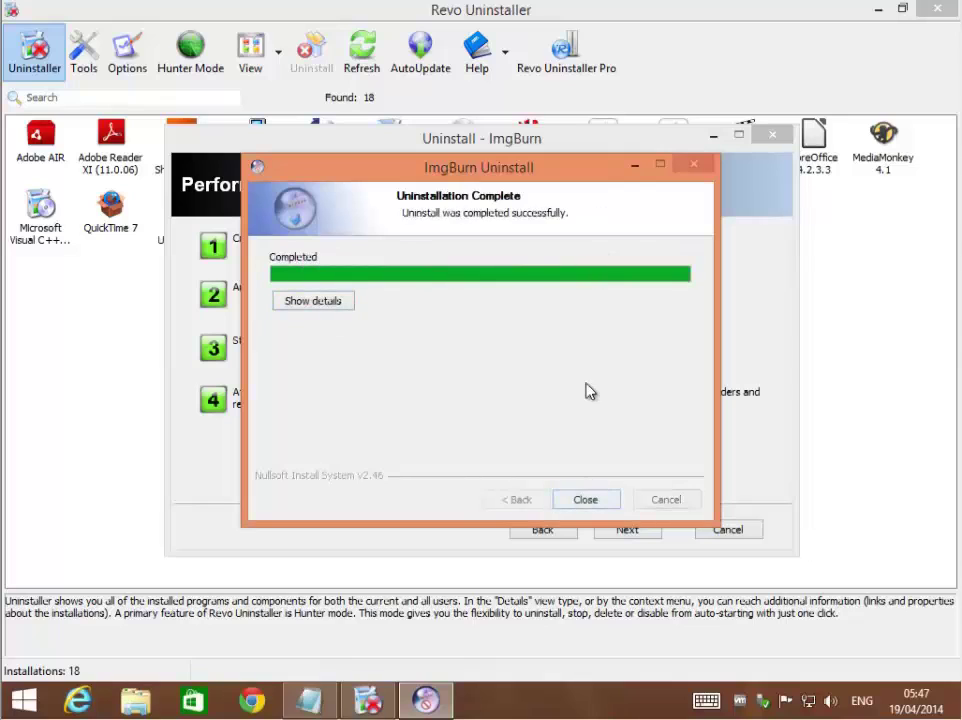
pyautogui.click(592, 502)
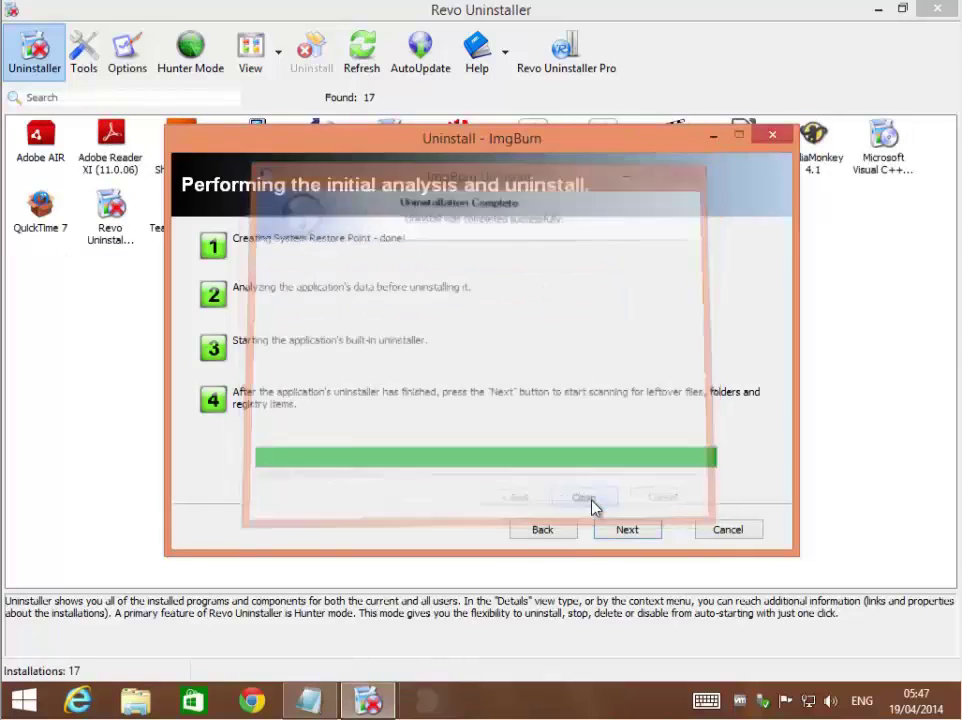
pyautogui.click(625, 530)
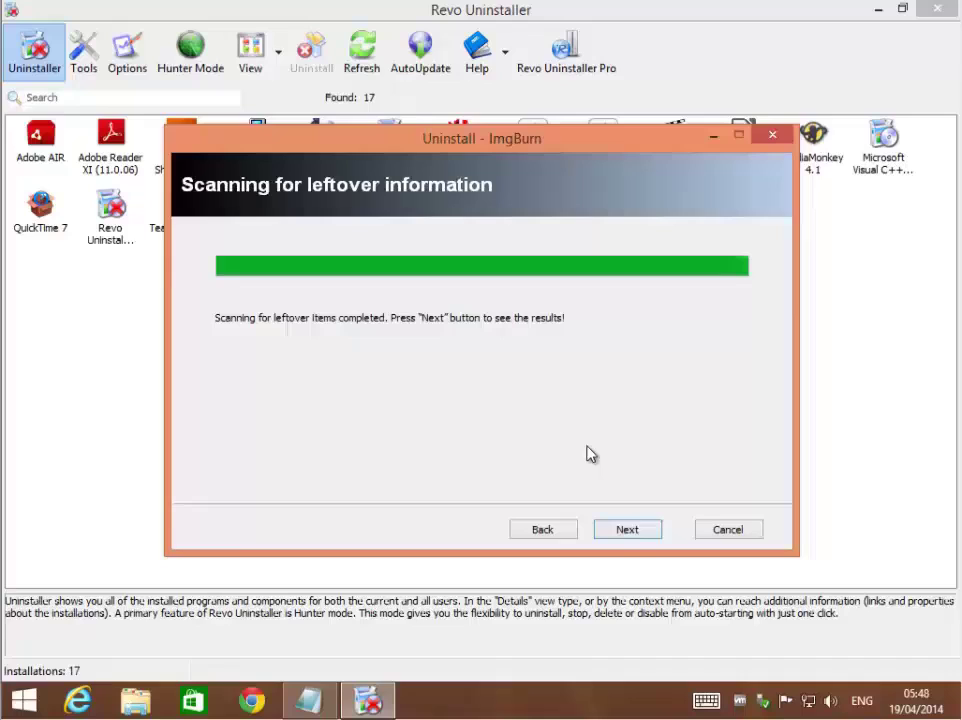
pyautogui.click(630, 532)
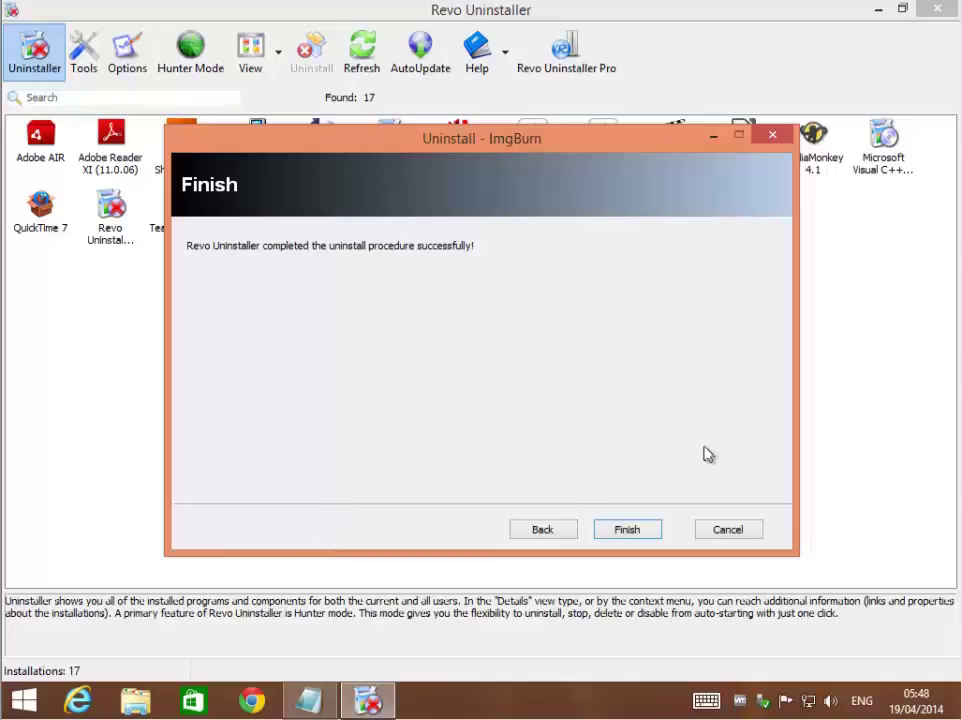
pyautogui.click(627, 530)
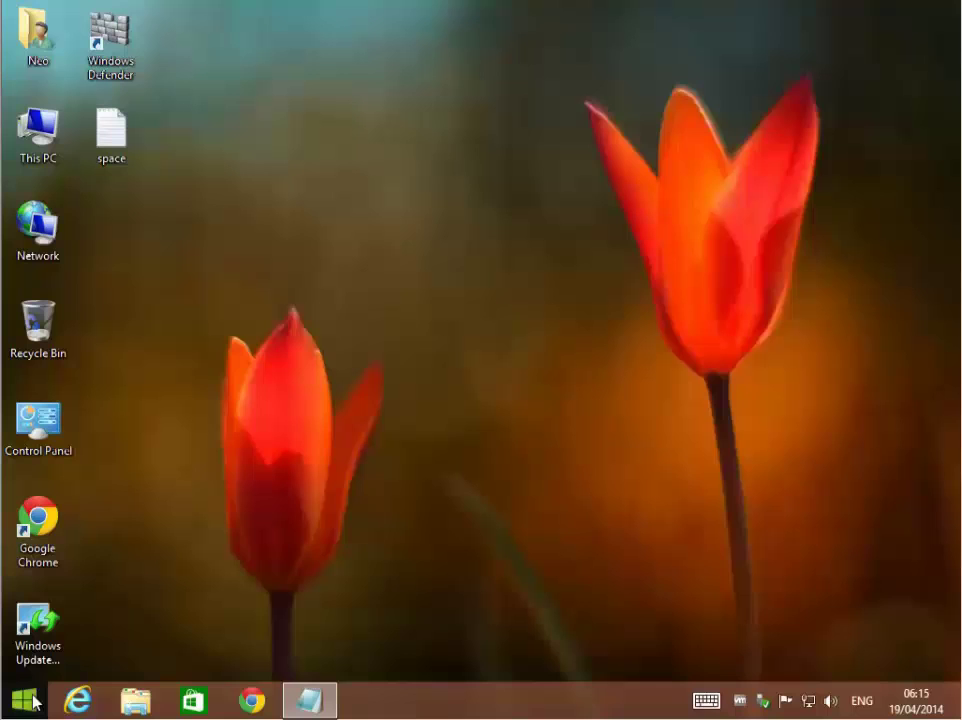
# Step: Search Google for windirstat and go to the official windirstat.info site
pyautogui.click(254, 700)
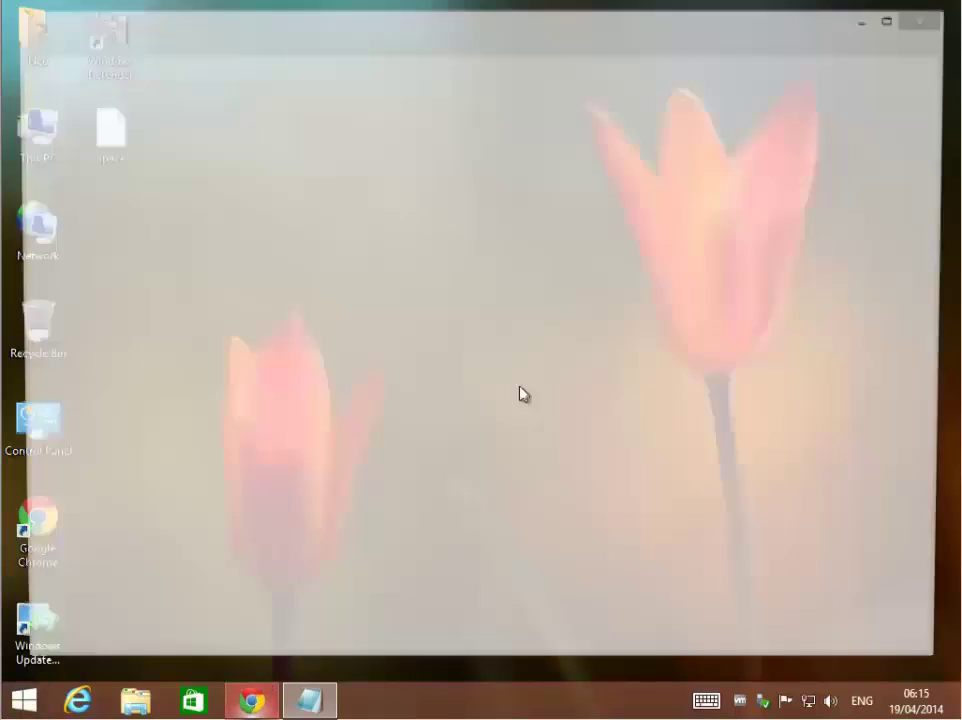
pyautogui.click(251, 380)
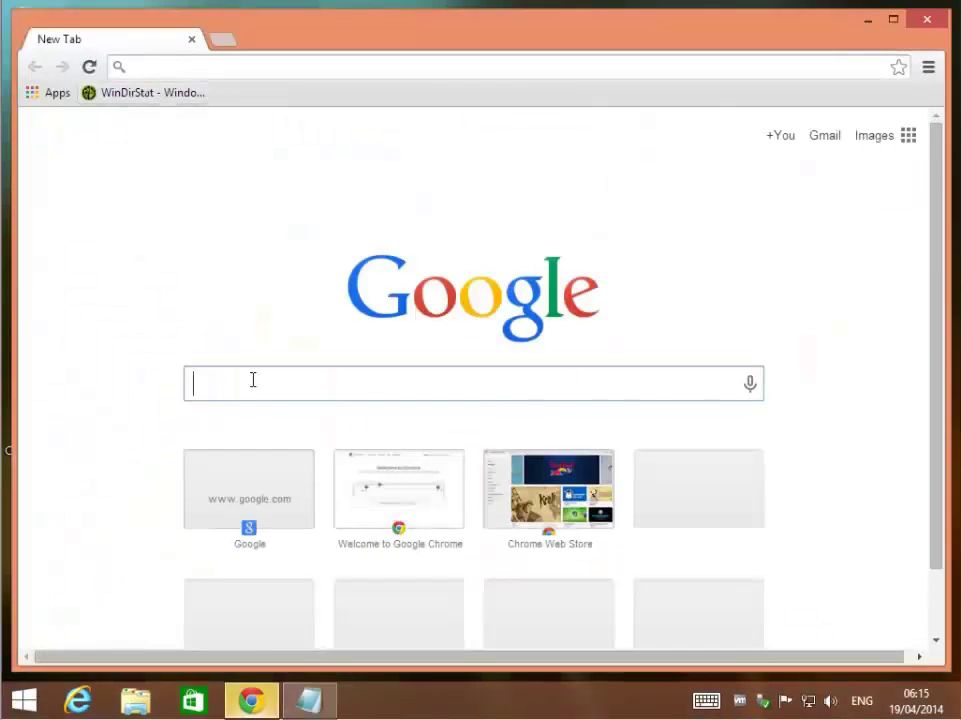
pyautogui.write('windirstat')
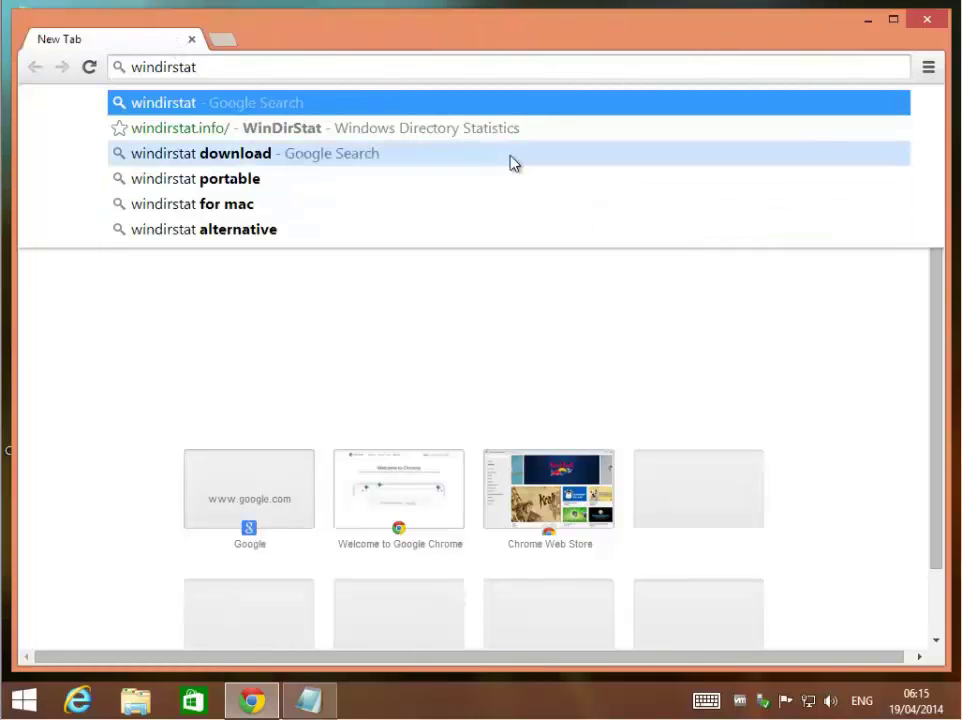
pyautogui.press('Return')
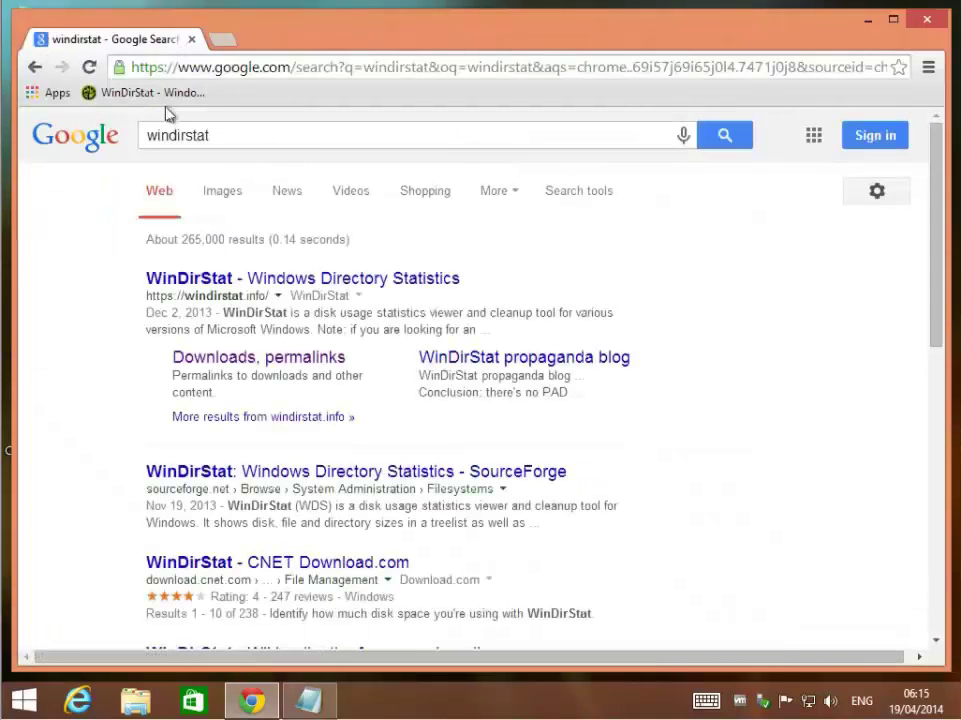
pyautogui.click(166, 94)
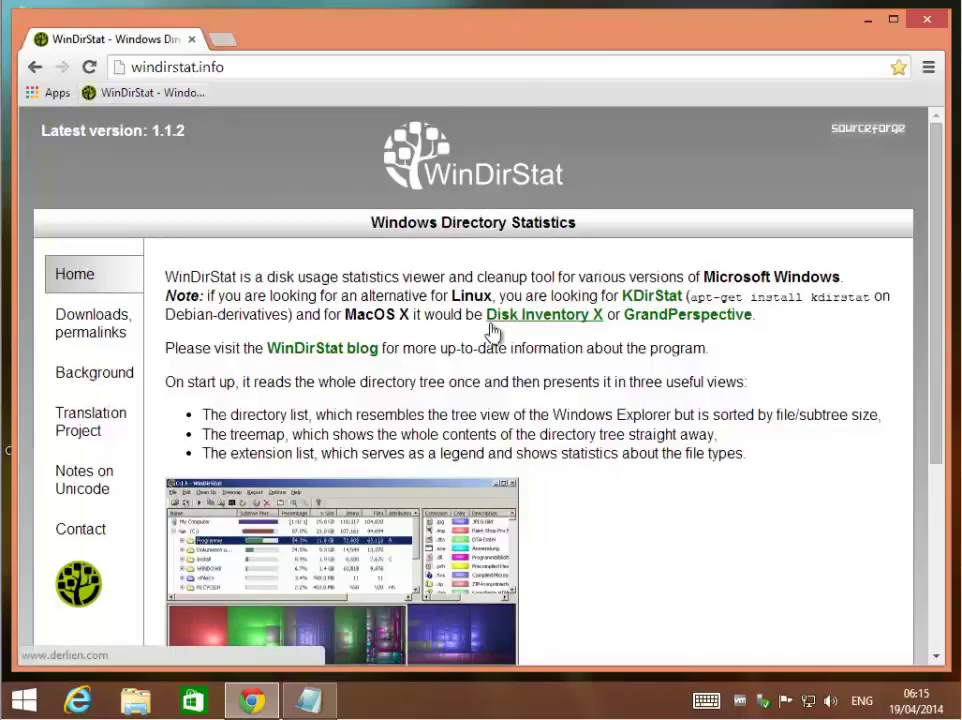
# Step: Download the WinDirStat 1.1.2 installer through the permalinks page's FossHub mirror
pyautogui.scroll(-1, 492, 326)
pyautogui.scroll(-3, 492, 326)
pyautogui.scroll(4, 492, 326)
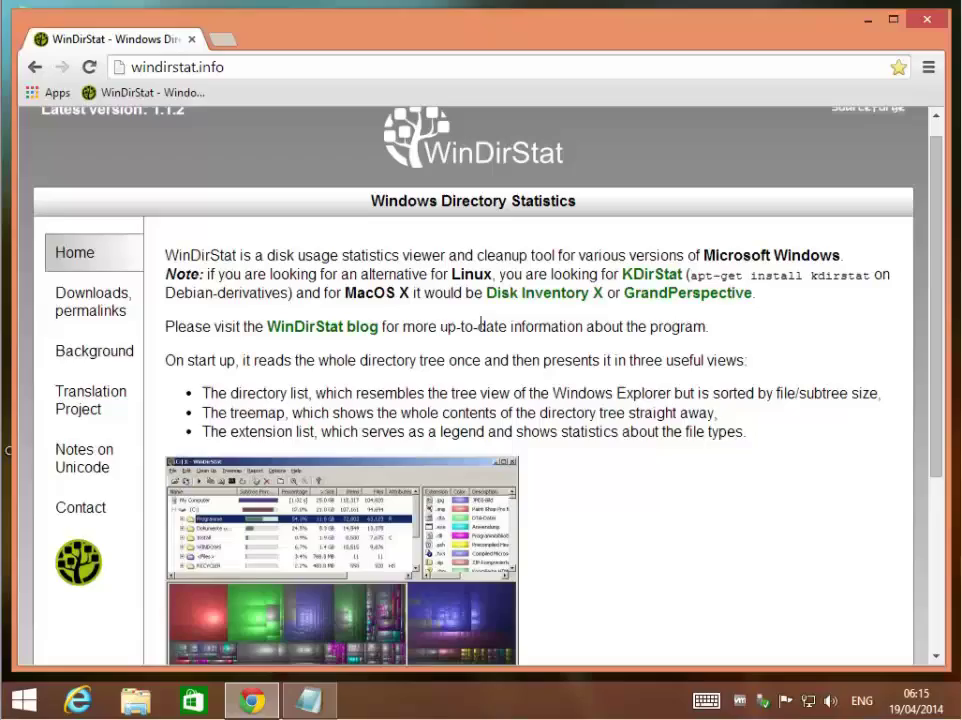
pyautogui.click(112, 308)
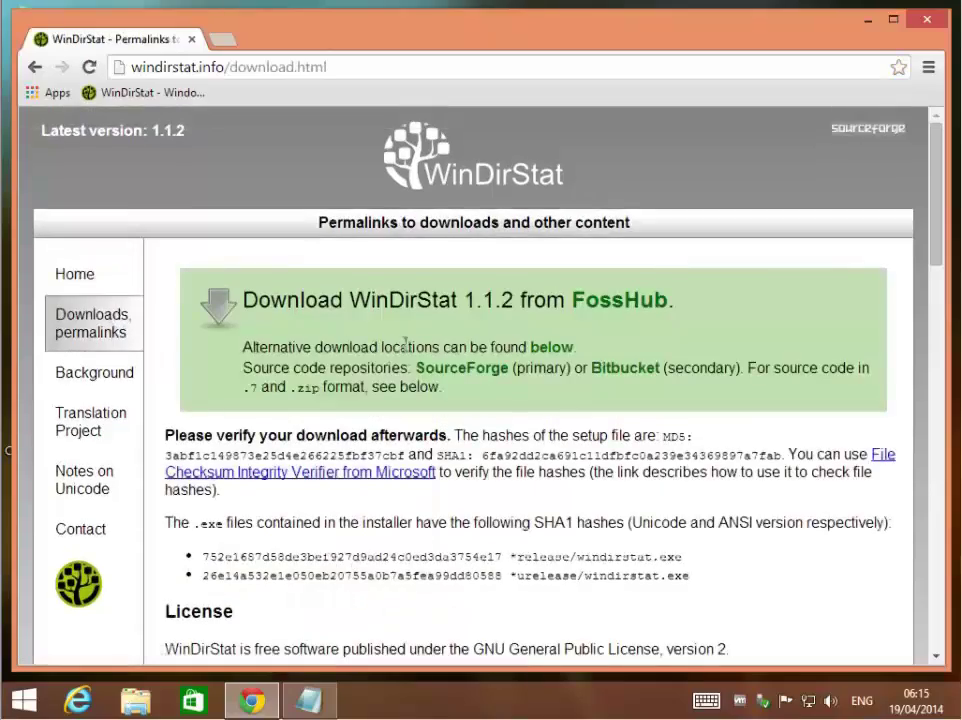
pyautogui.scroll(-6, 406, 343)
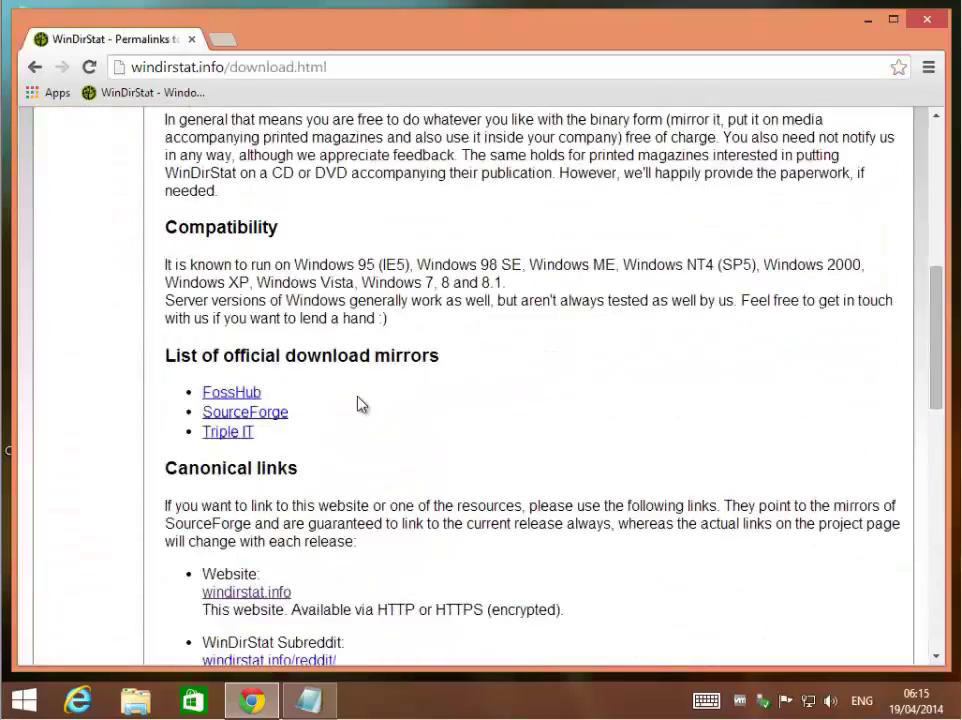
pyautogui.scroll(-3, 361, 402)
pyautogui.scroll(6, 361, 402)
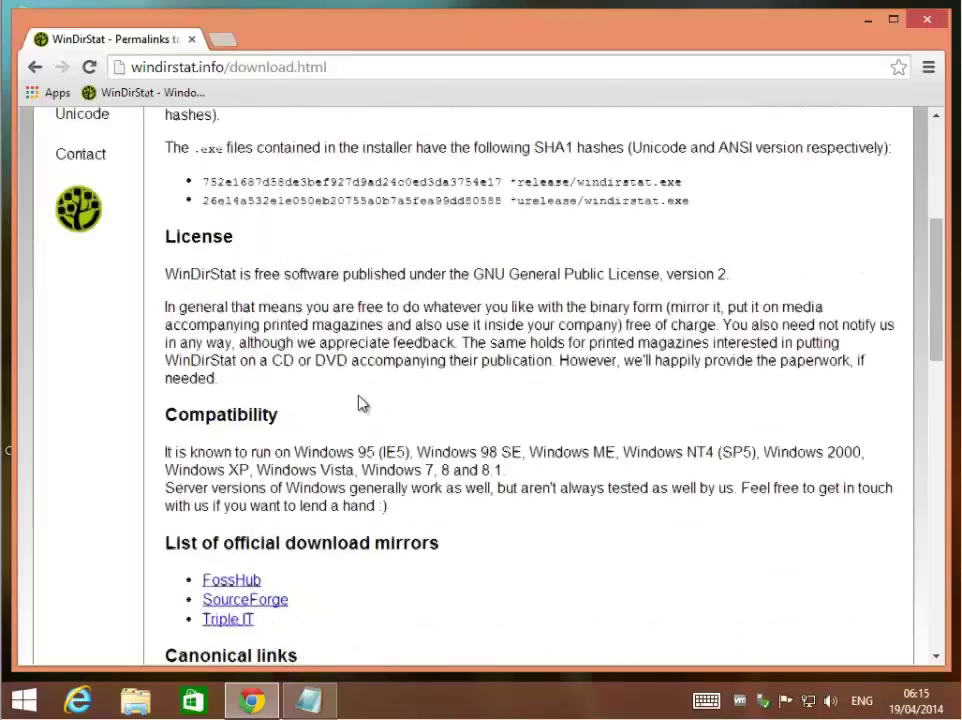
pyautogui.scroll(-3, 363, 401)
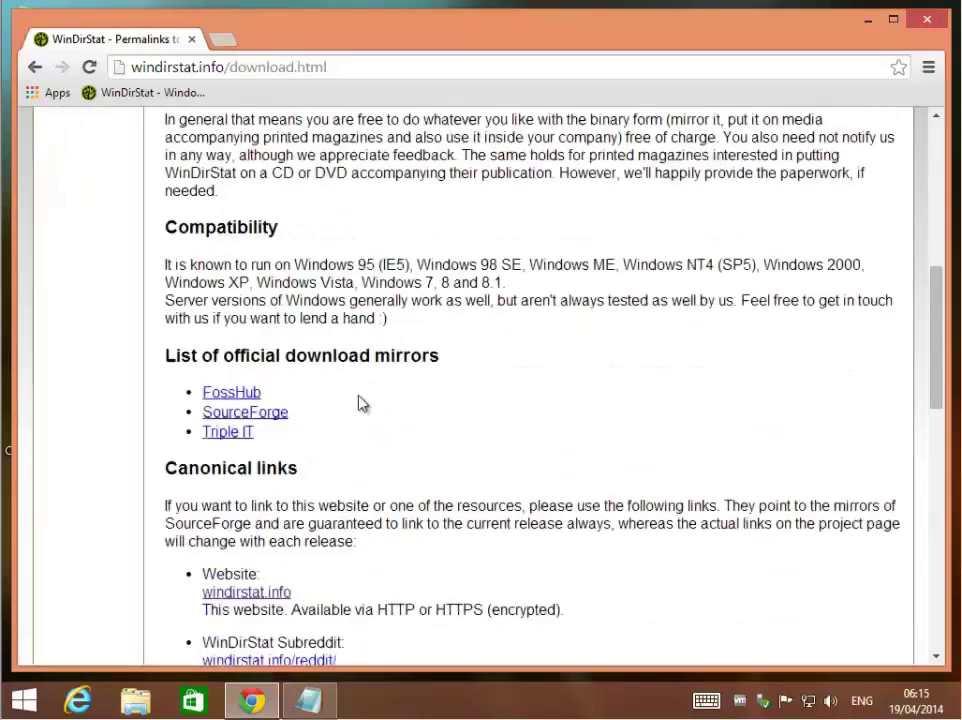
pyautogui.click(248, 398)
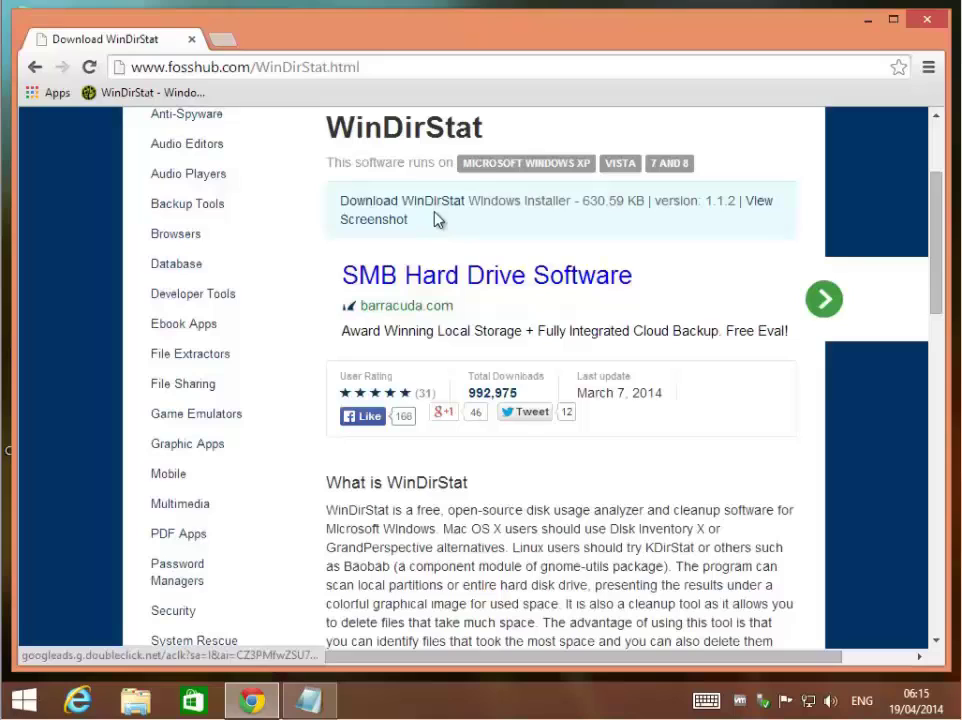
pyautogui.click(440, 210)
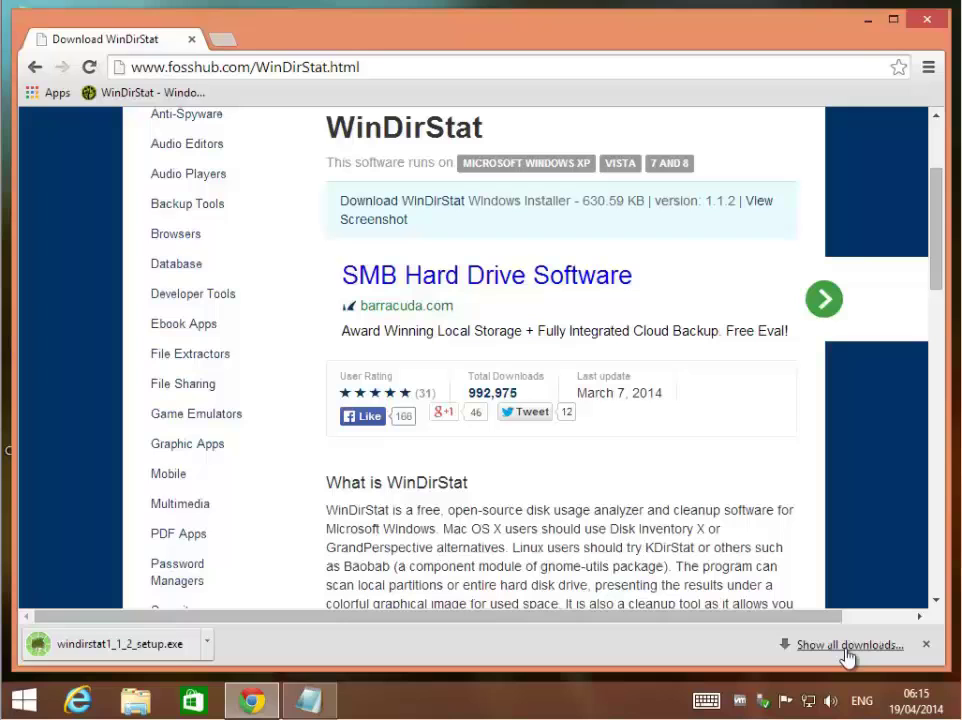
# Step: Minimise Chrome and delete the five Windows 8.1 update files from Neo's Downloads folder
pyautogui.click(862, 19)
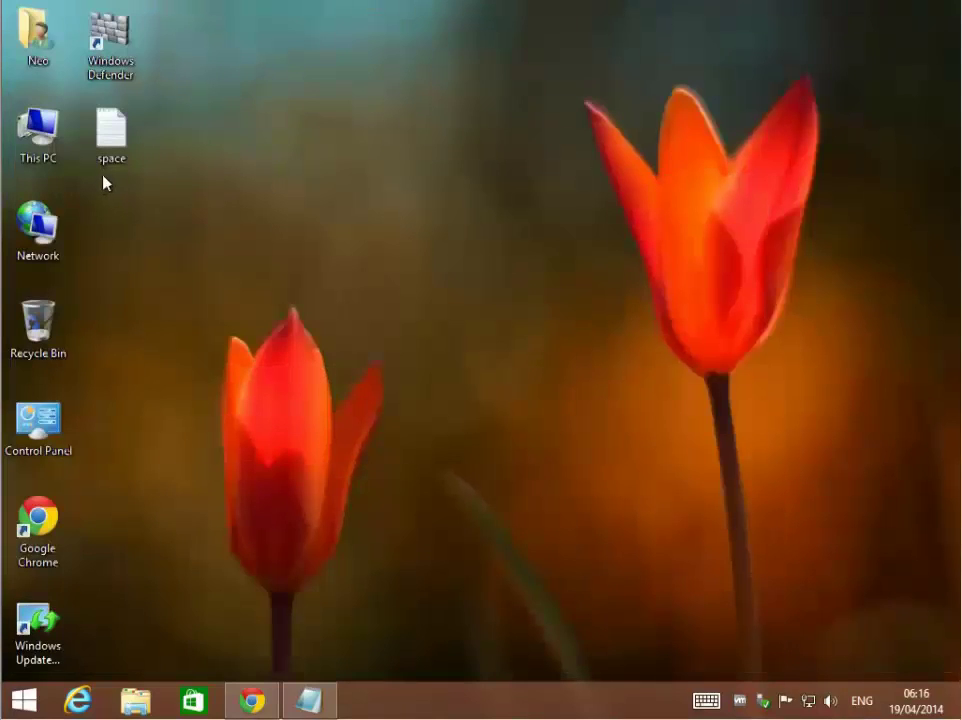
pyautogui.doubleClick(37, 35)
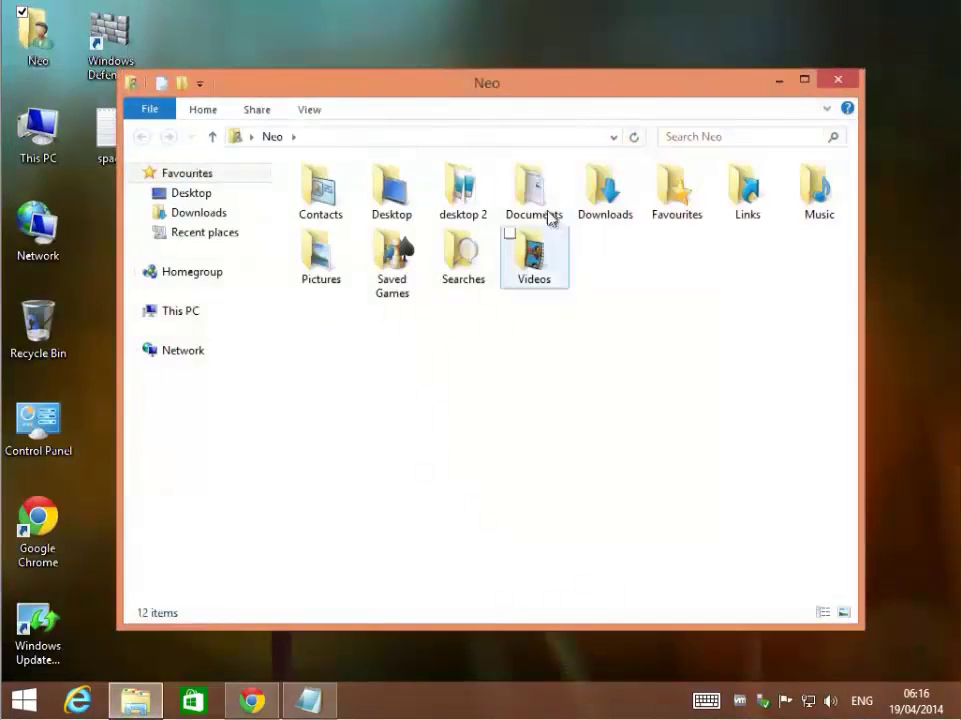
pyautogui.doubleClick(600, 205)
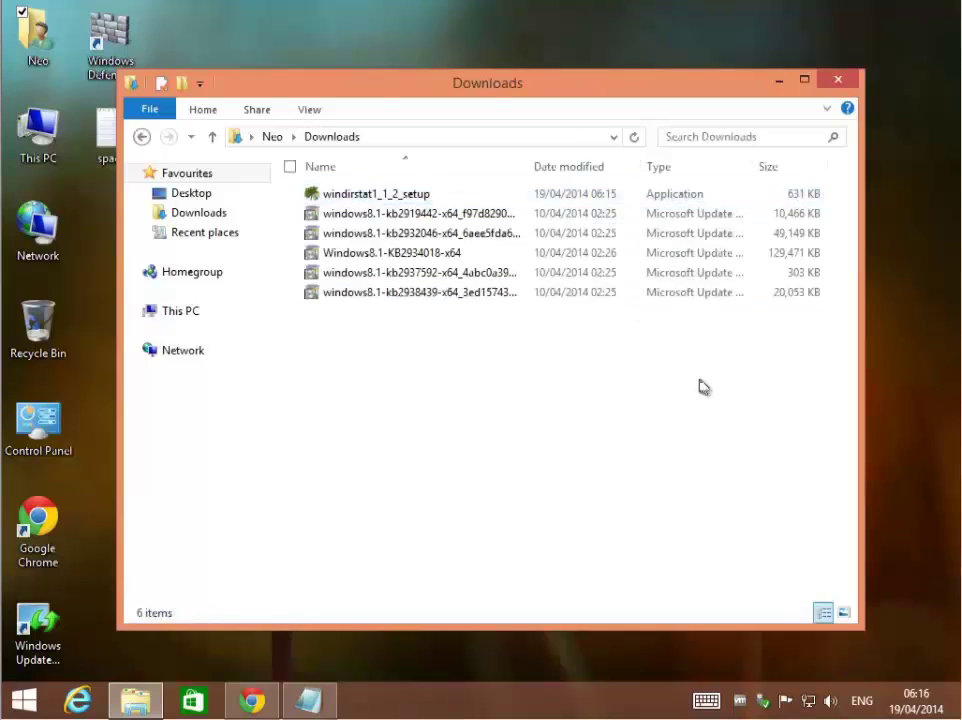
pyautogui.moveTo(480, 340); pyautogui.dragTo(356, 212)
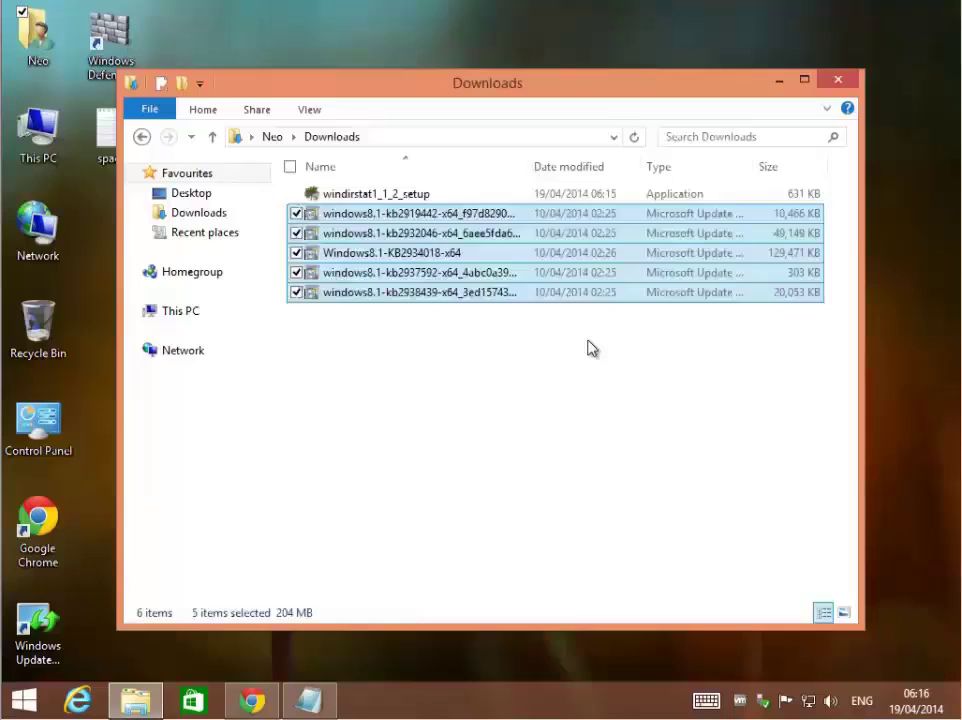
pyautogui.press('Delete')
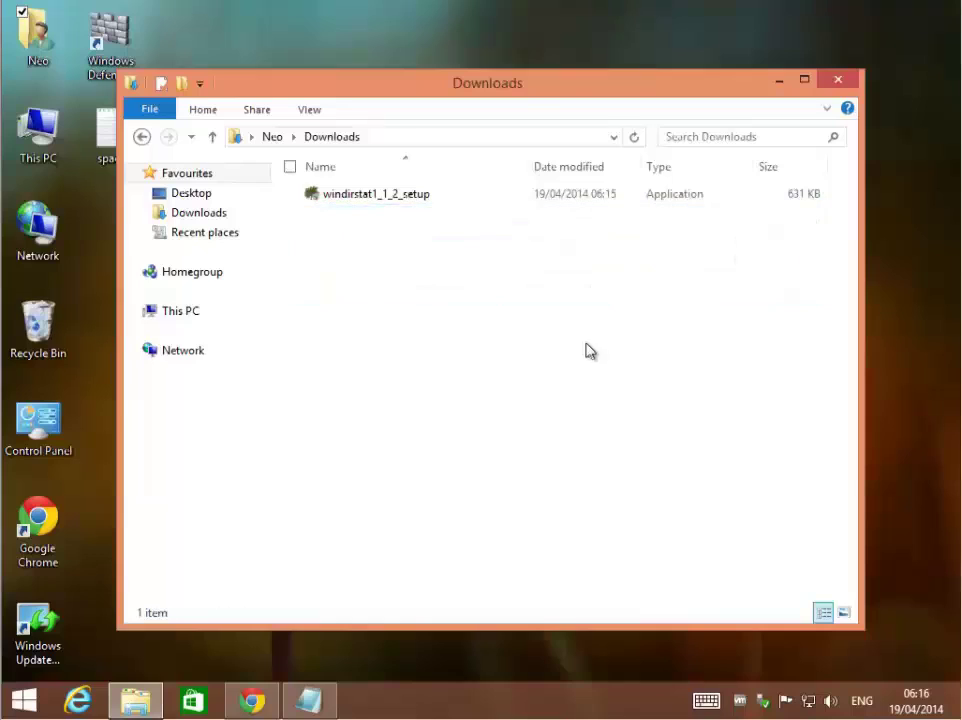
# Step: Run windirstat1_1_2_setup and install WinDirStat 1.1.2 to the default Program Files (x86) folder
pyautogui.doubleClick(370, 200)
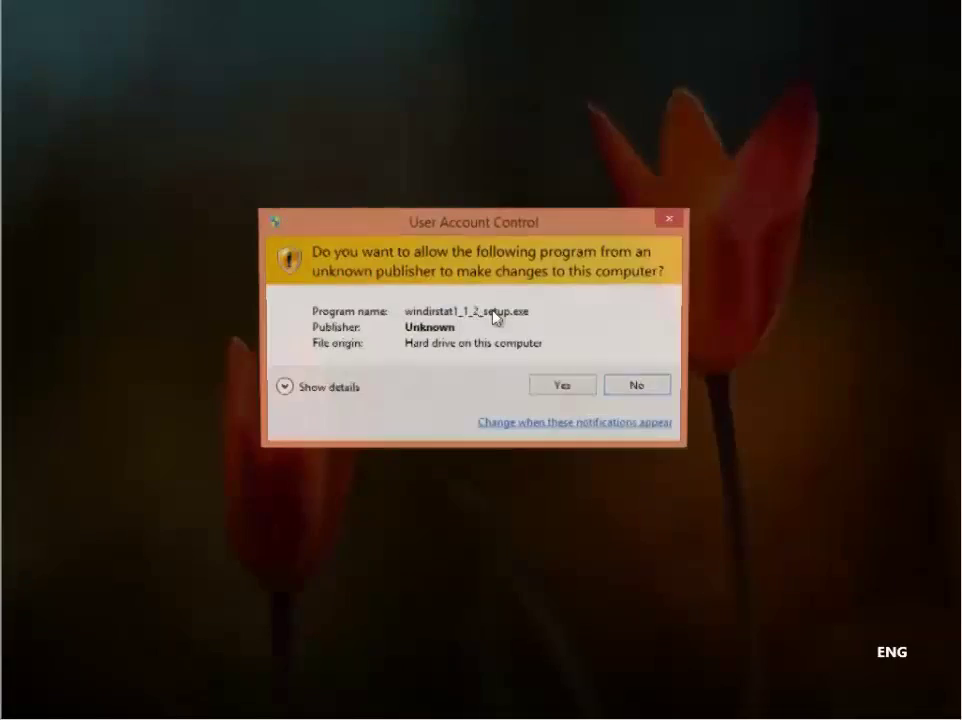
pyautogui.click(566, 392)
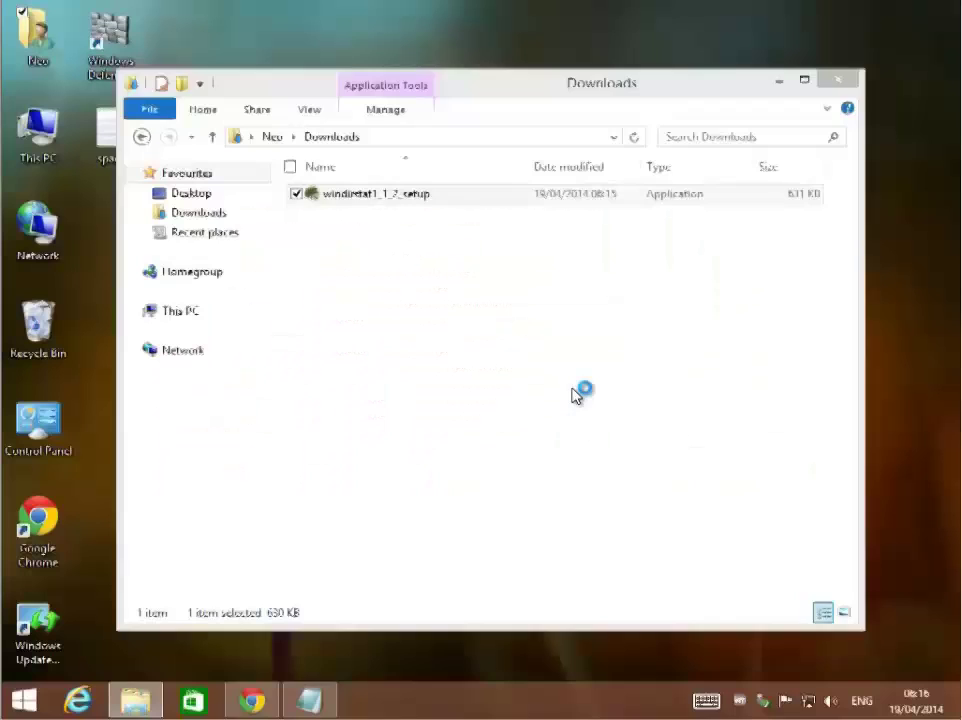
pyautogui.click(388, 457)
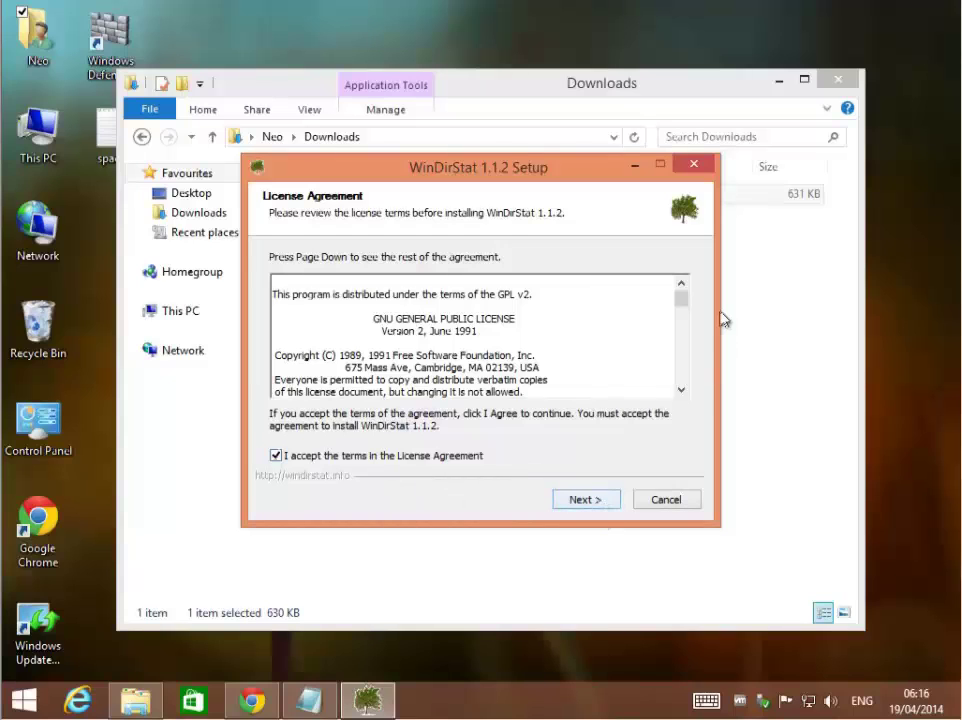
pyautogui.moveTo(682, 298); pyautogui.dragTo(684, 400)
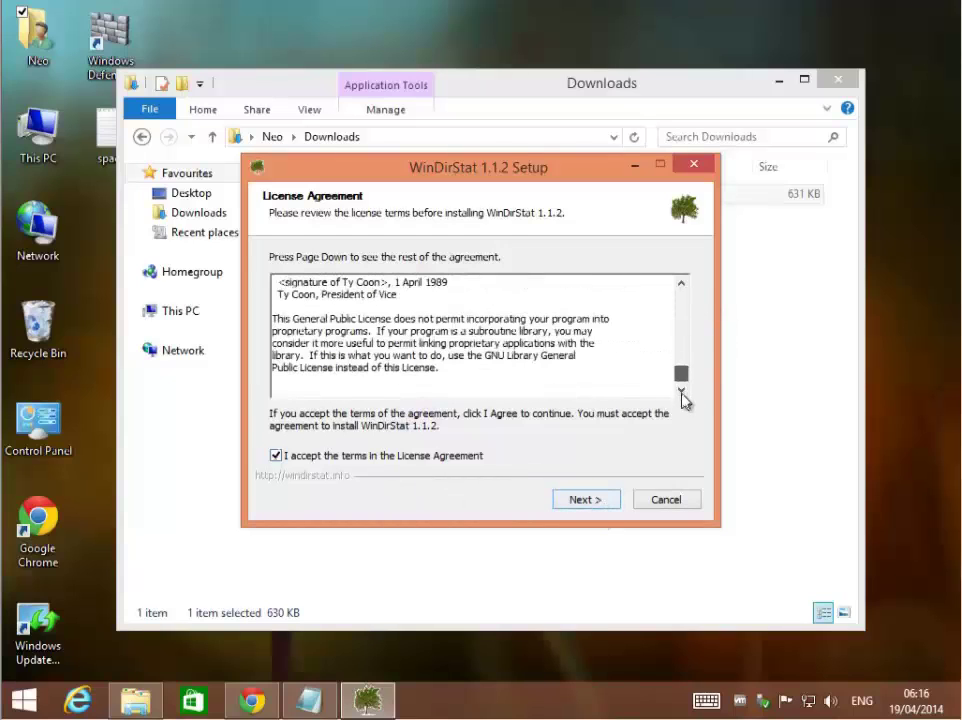
pyautogui.click(596, 500)
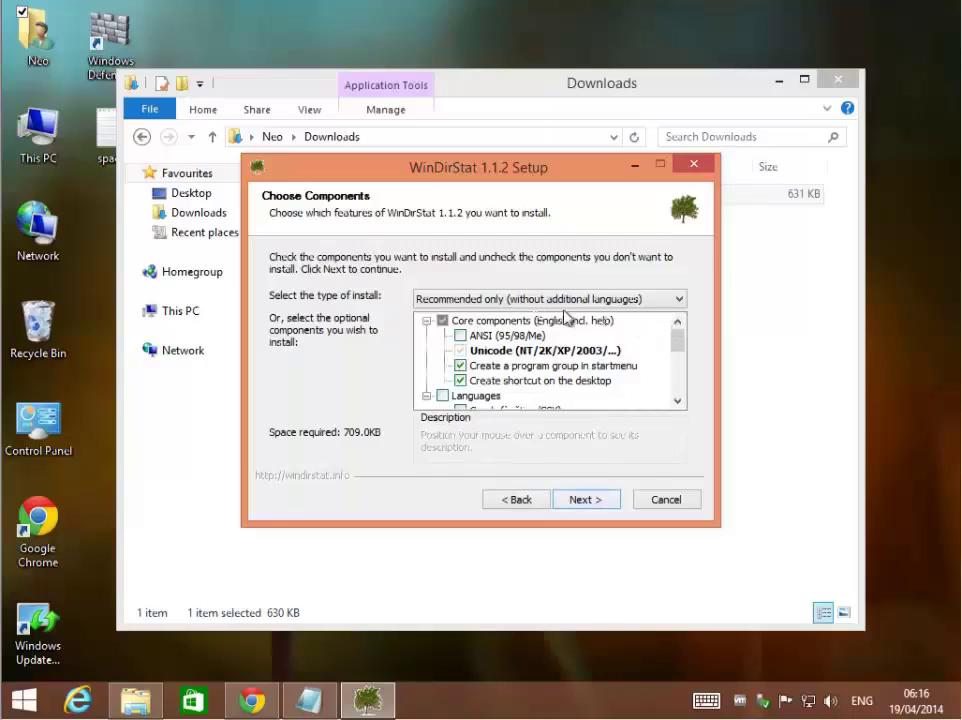
pyautogui.moveTo(678, 346); pyautogui.dragTo(580, 498)
pyautogui.click(584, 499)
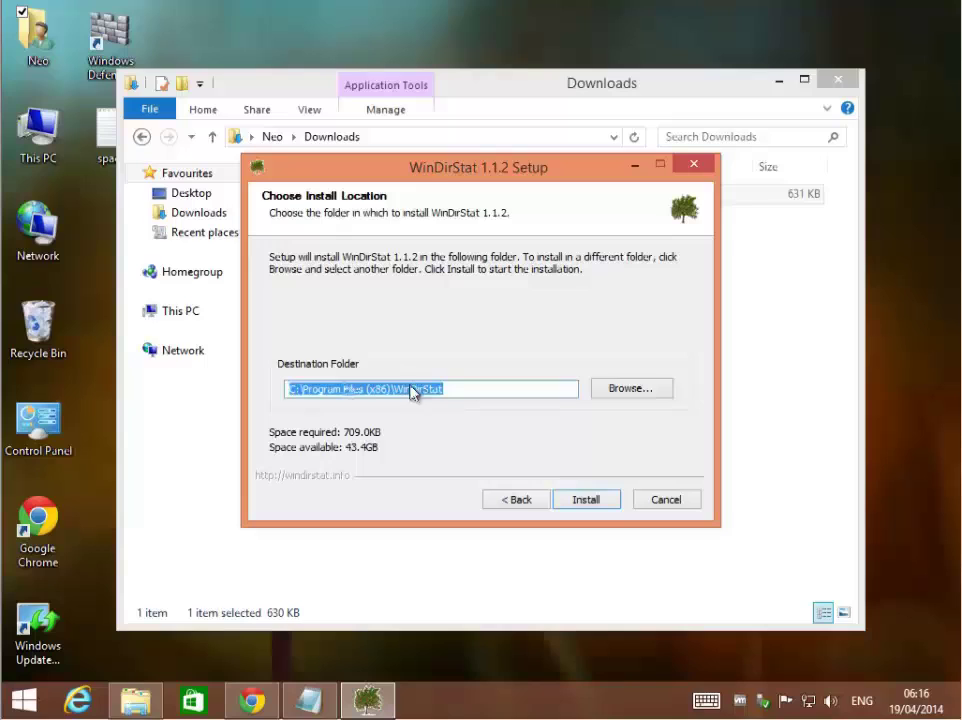
pyautogui.click(598, 500)
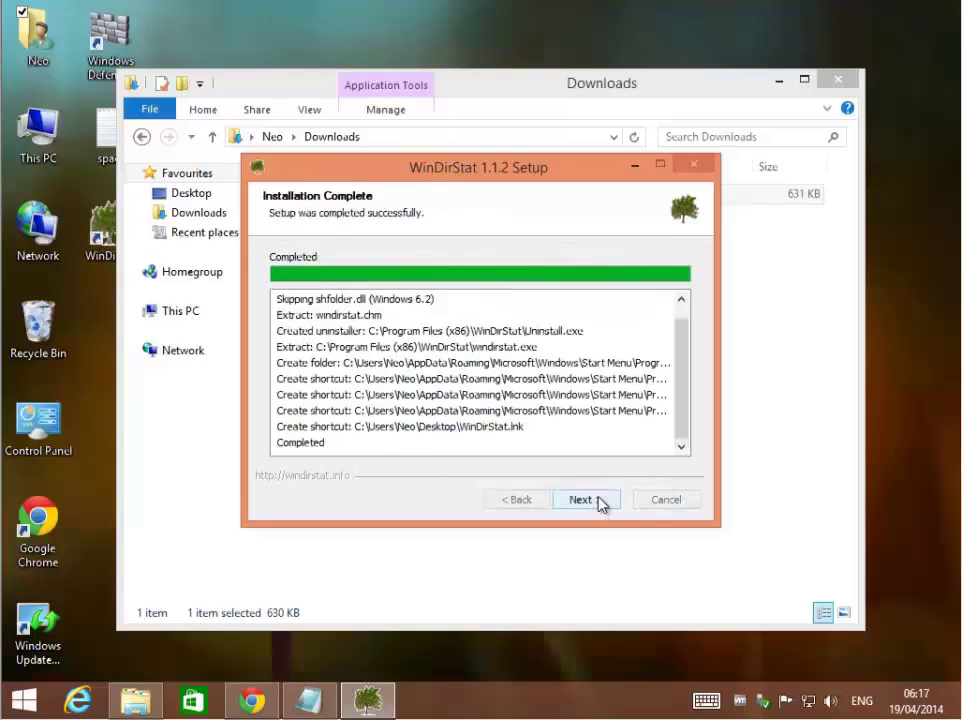
pyautogui.click(598, 500)
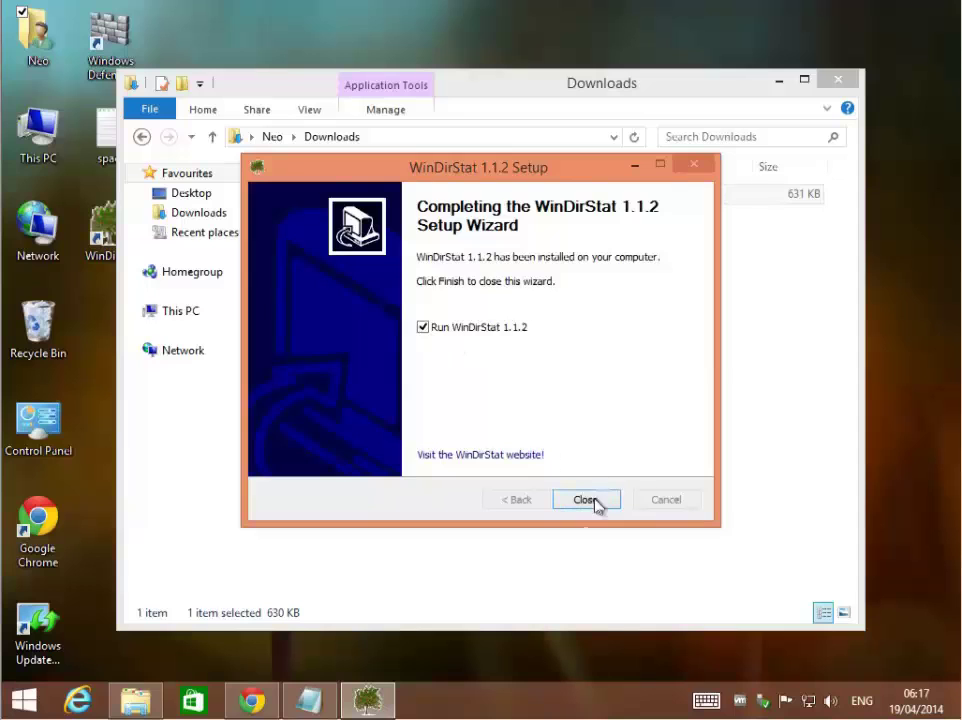
pyautogui.click(595, 499)
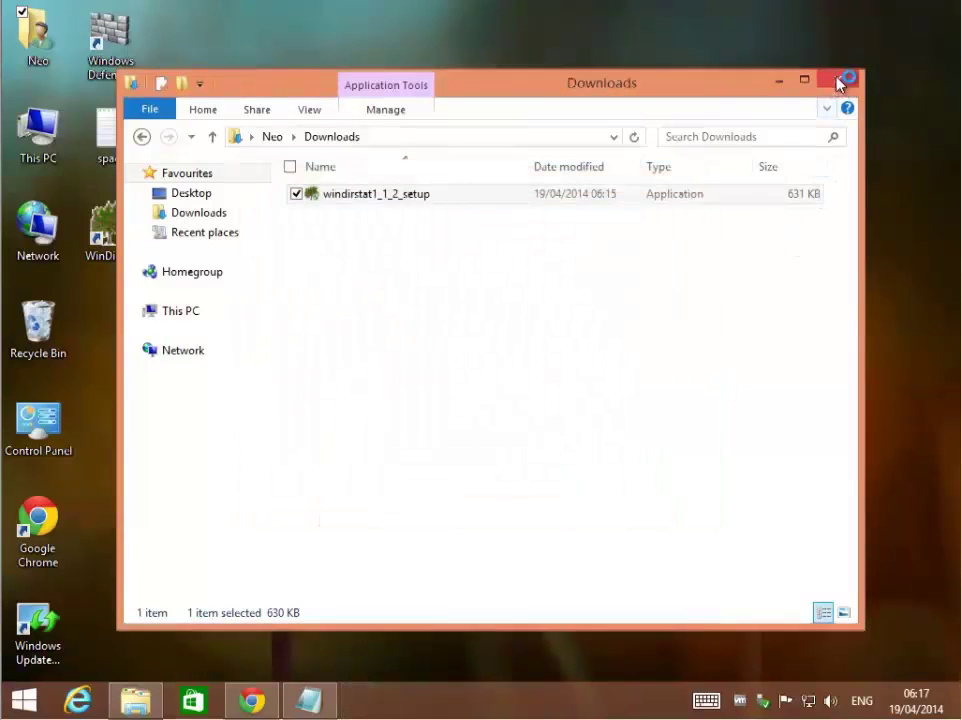
# Step: Close the Downloads window and have WinDirStat scan only drive C:
pyautogui.click(838, 84)
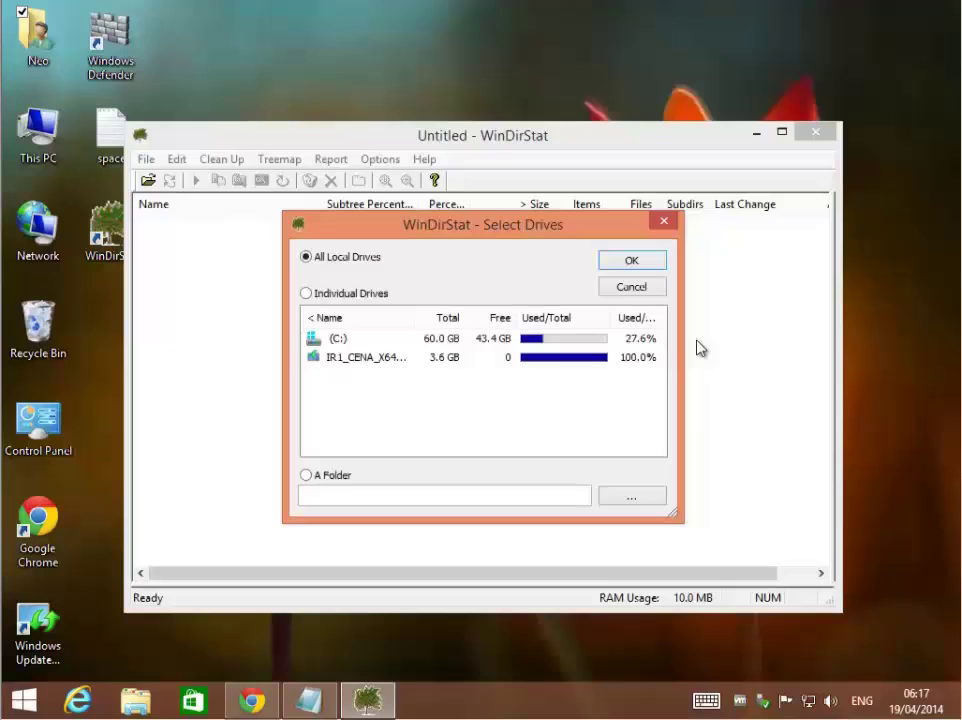
pyautogui.click(392, 344)
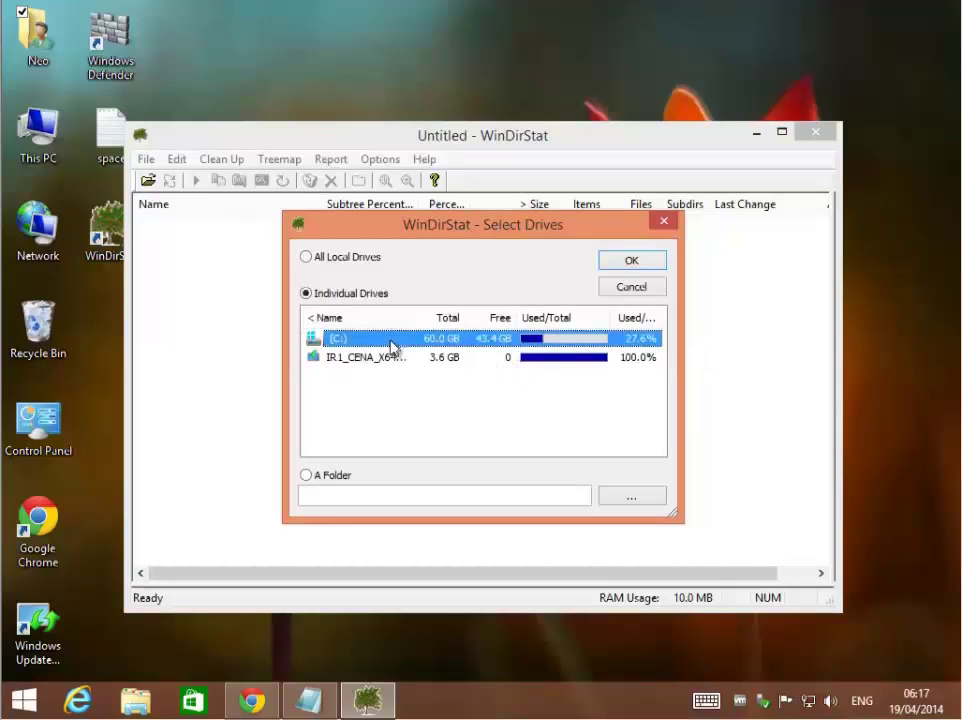
pyautogui.click(630, 261)
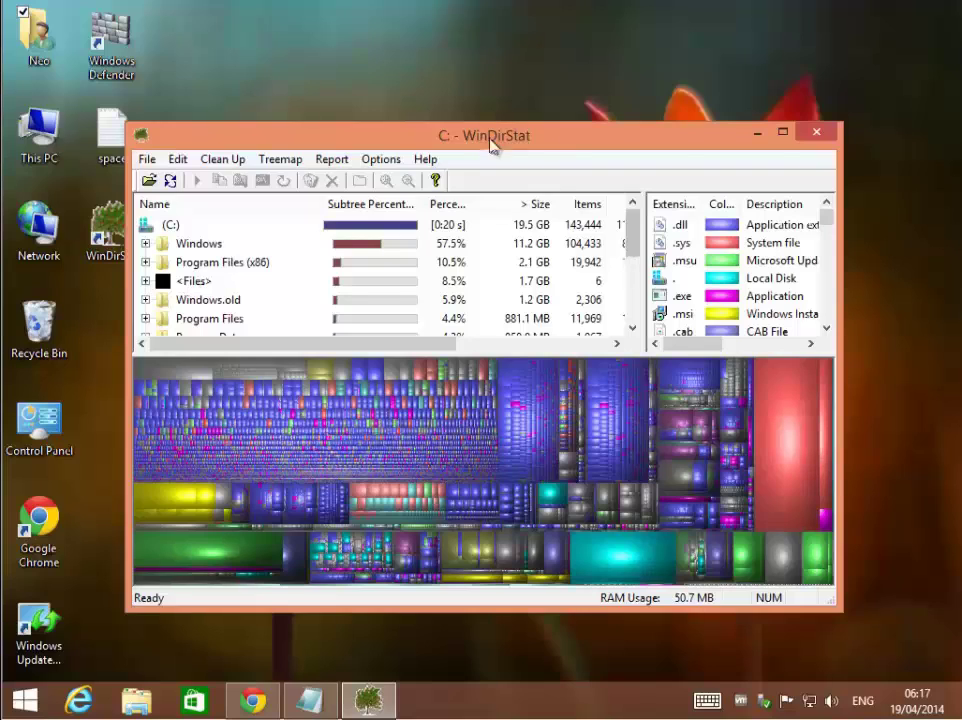
# Step: Maximise WinDirStat, peek inside the Windows folder, and select Windows.old to check its size
pyautogui.click(783, 132)
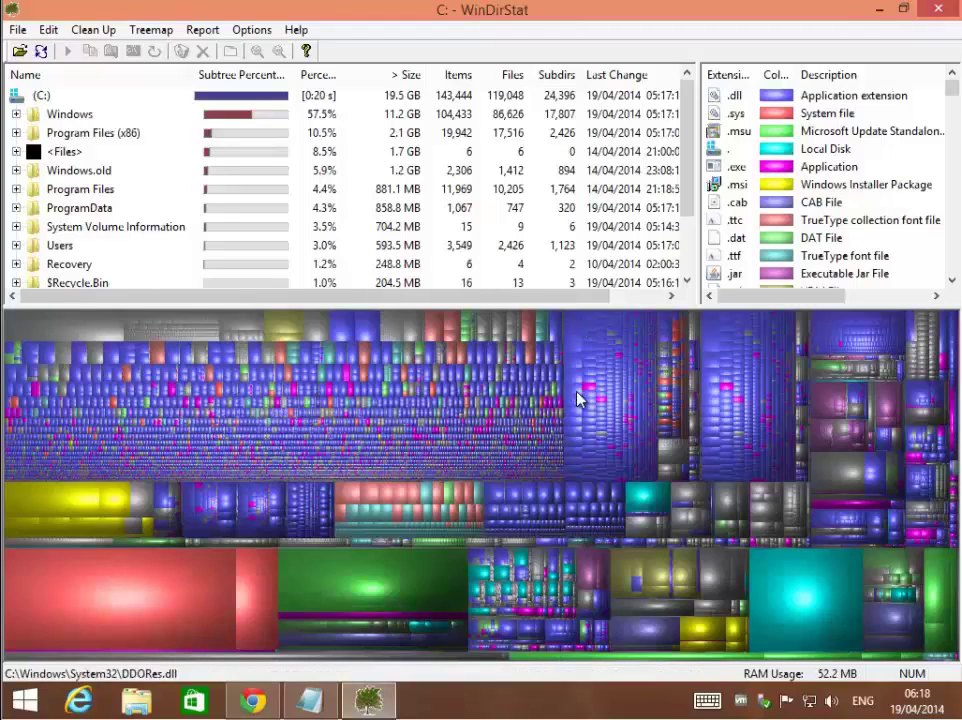
pyautogui.moveTo(690, 127)
pyautogui.mouseDown()
pyautogui.moveTo(690, 185)
pyautogui.moveTo(690, 127)
pyautogui.mouseUp()
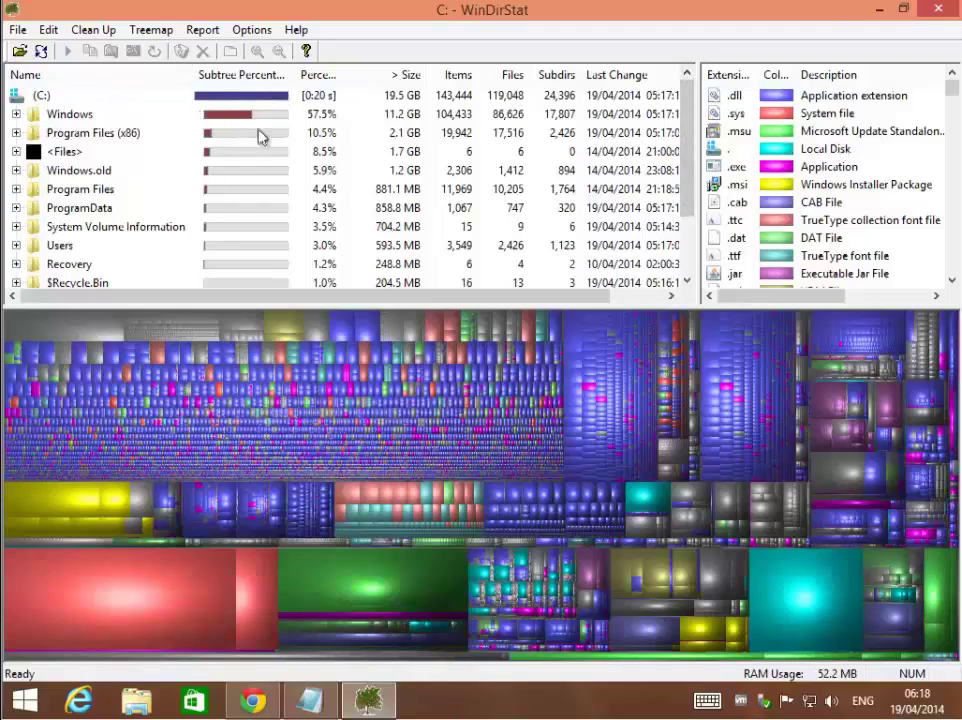
pyautogui.click(16, 114)
pyautogui.scroll(-4, 142, 187)
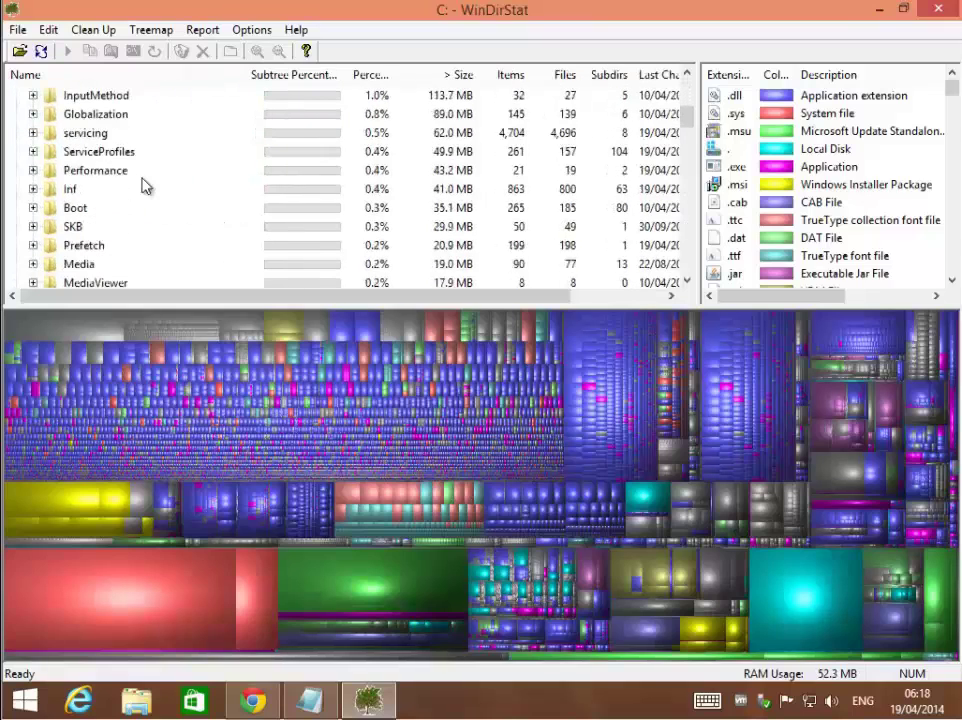
pyautogui.scroll(4, 120, 178)
pyautogui.click(17, 116)
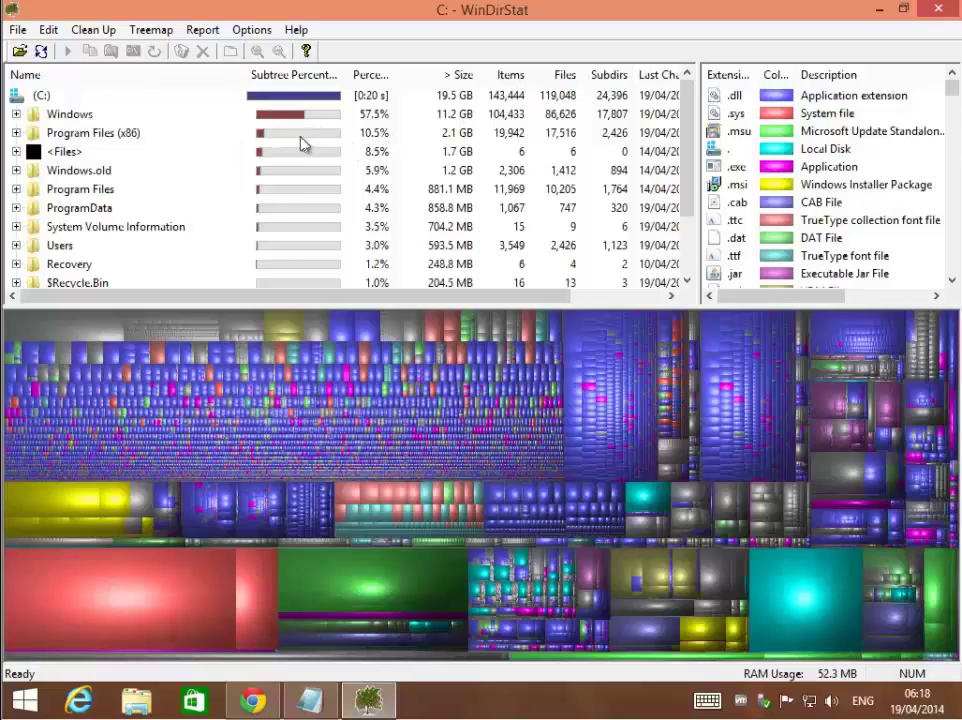
pyautogui.scroll(-1, 160, 145)
pyautogui.click(112, 120)
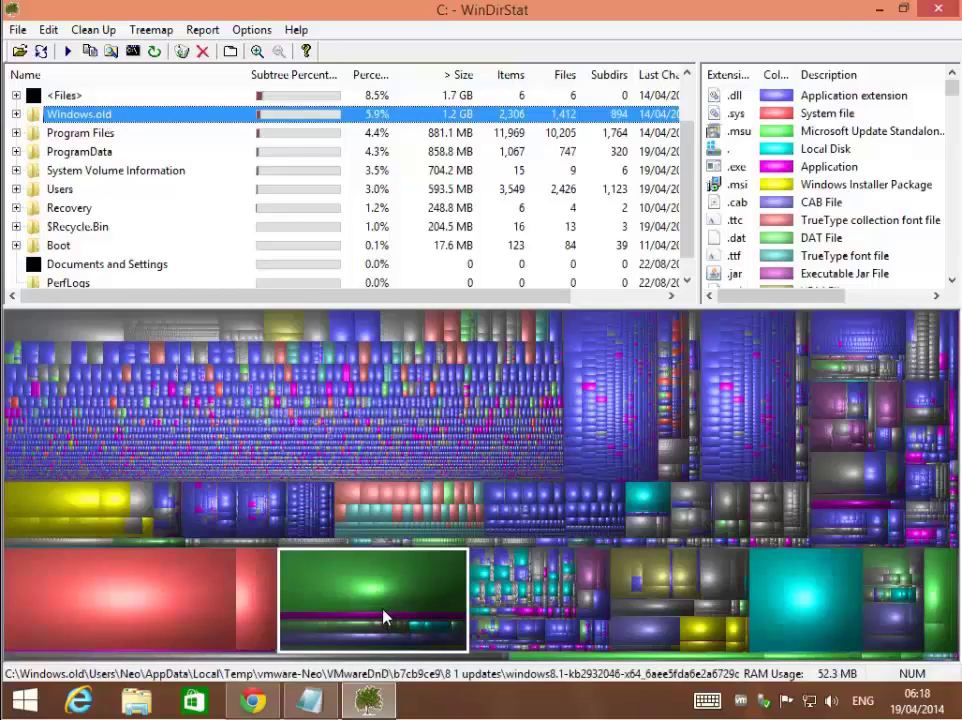
# Step: Expand Users and the profile folder, inspecting the Pictures and Favorites folders' contents
pyautogui.scroll(-1, 112, 180)
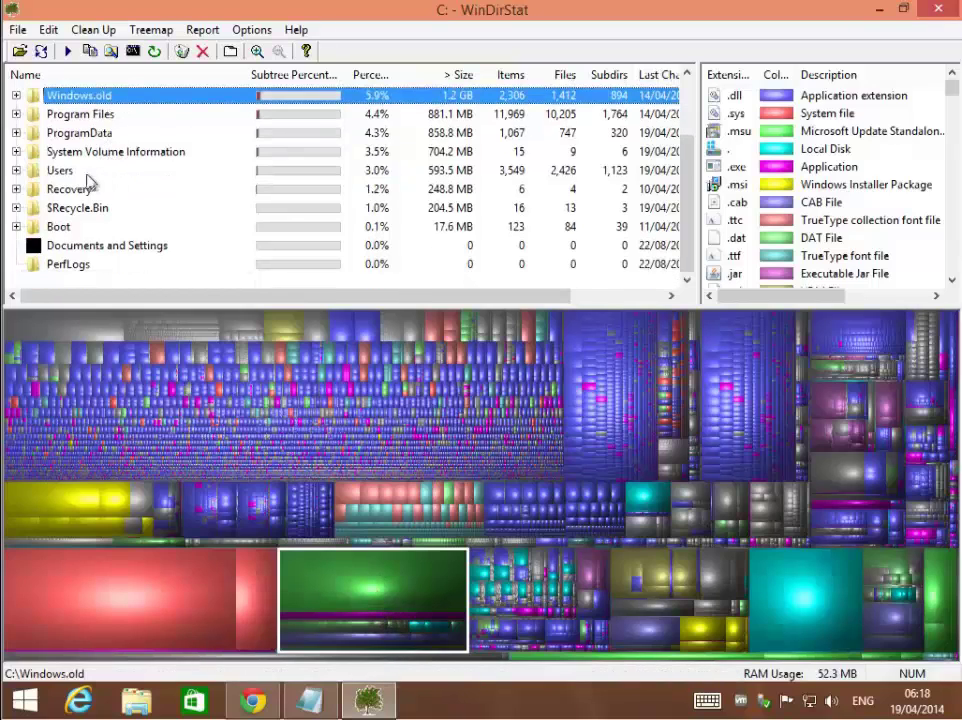
pyautogui.click(16, 171)
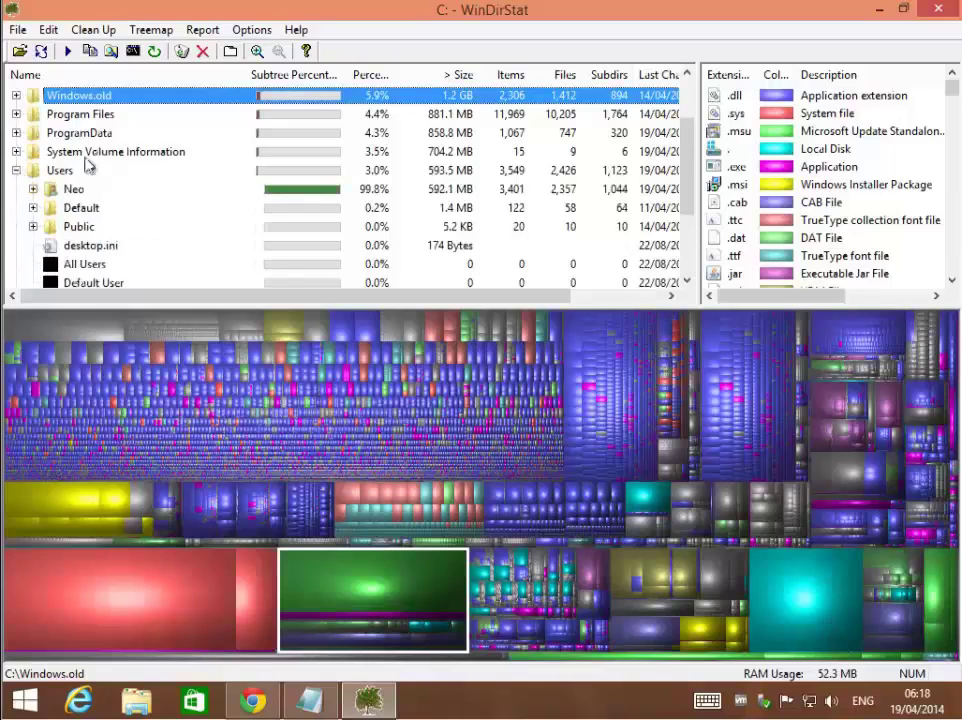
pyautogui.click(33, 190)
pyautogui.scroll(-2, 176, 167)
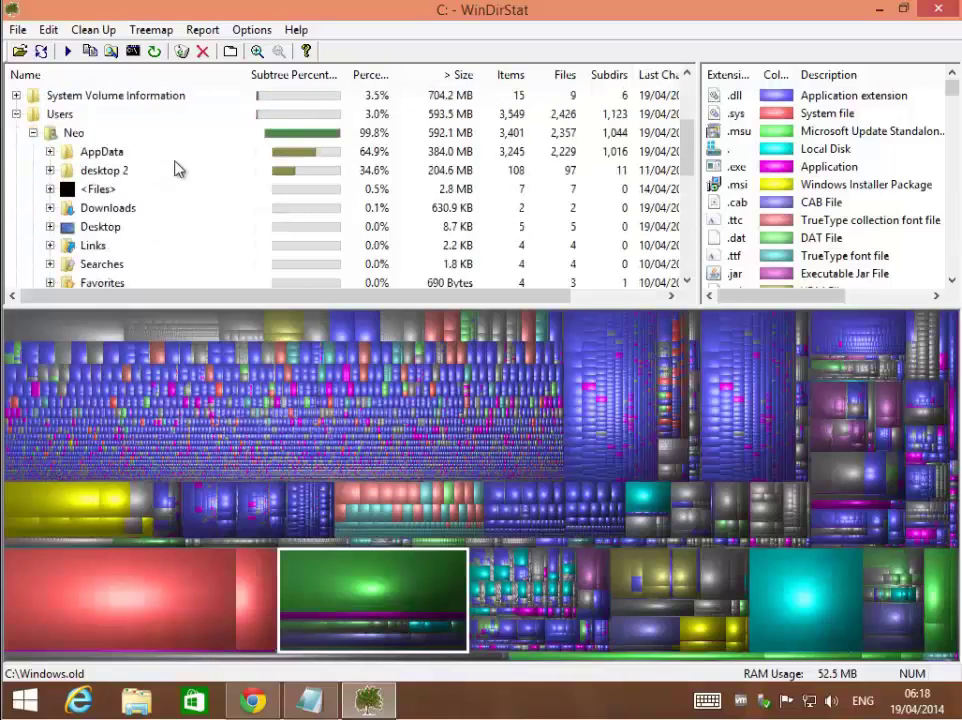
pyautogui.scroll(-2, 170, 162)
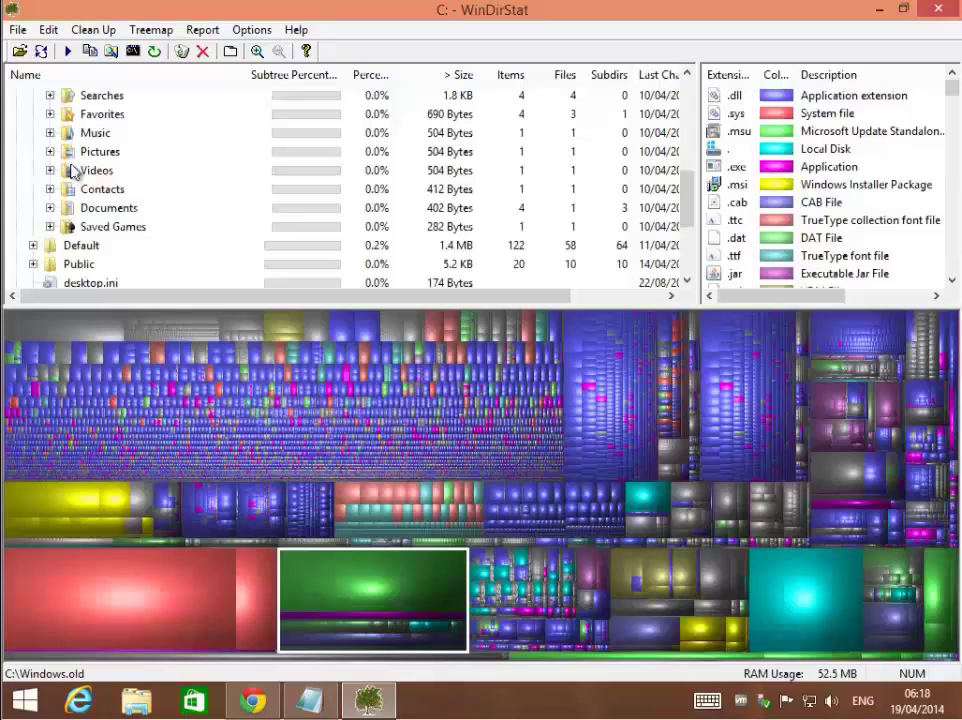
pyautogui.click(48, 155)
pyautogui.click(50, 152)
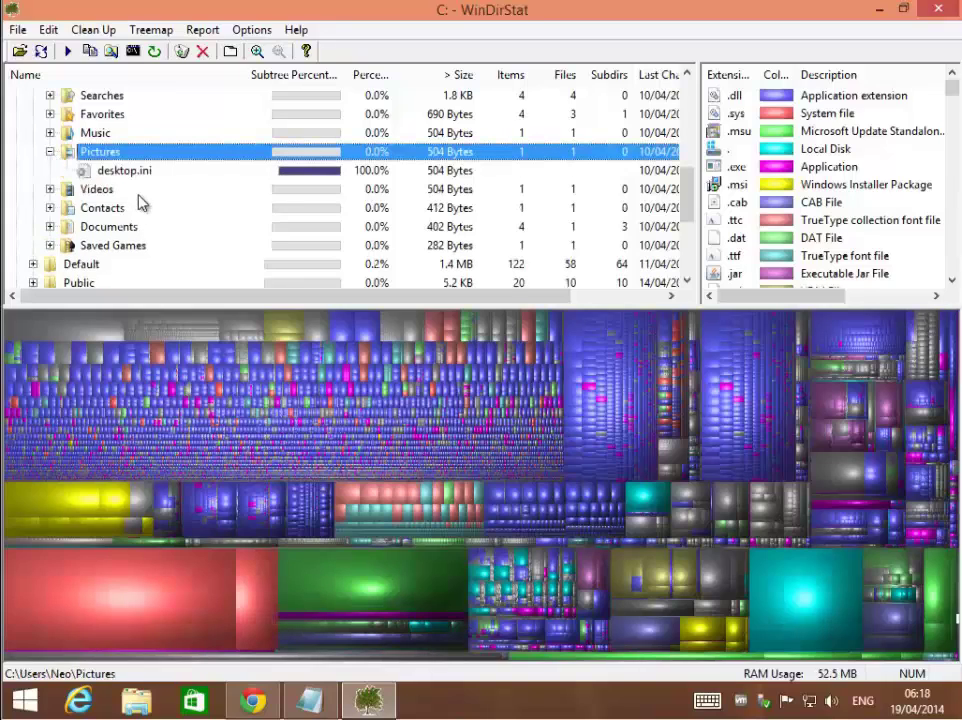
pyautogui.click(110, 170)
pyautogui.click(50, 151)
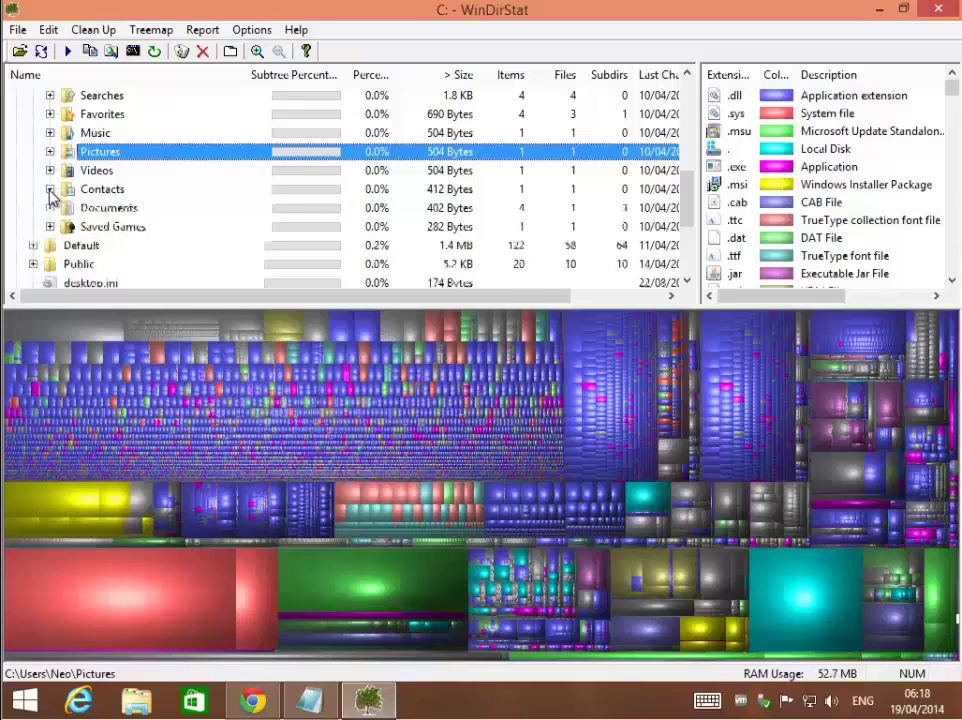
pyautogui.click(50, 114)
pyautogui.click(50, 114)
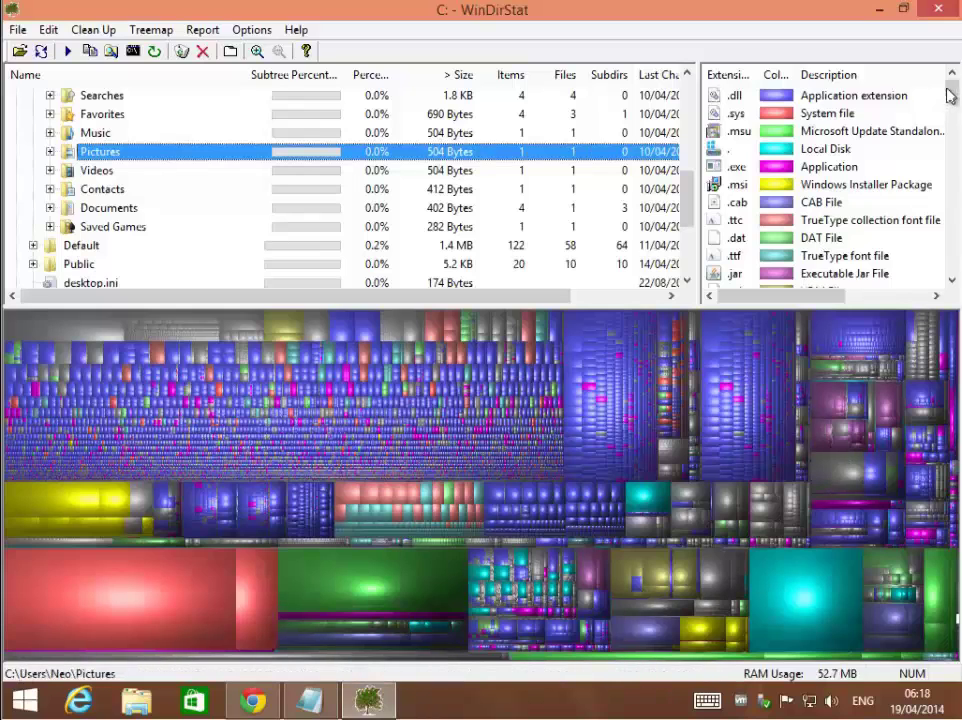
# Step: Scroll the file-type list and highlight the .7z archives in the treemap
pyautogui.moveTo(950, 93); pyautogui.dragTo(952, 91)
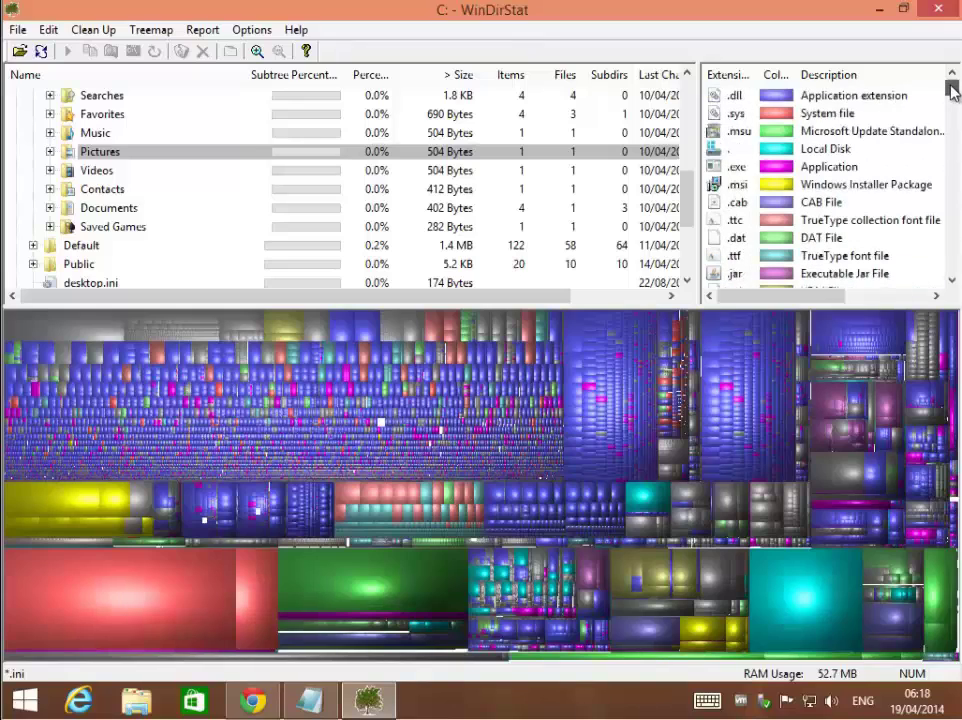
pyautogui.scroll(-1, 778, 170)
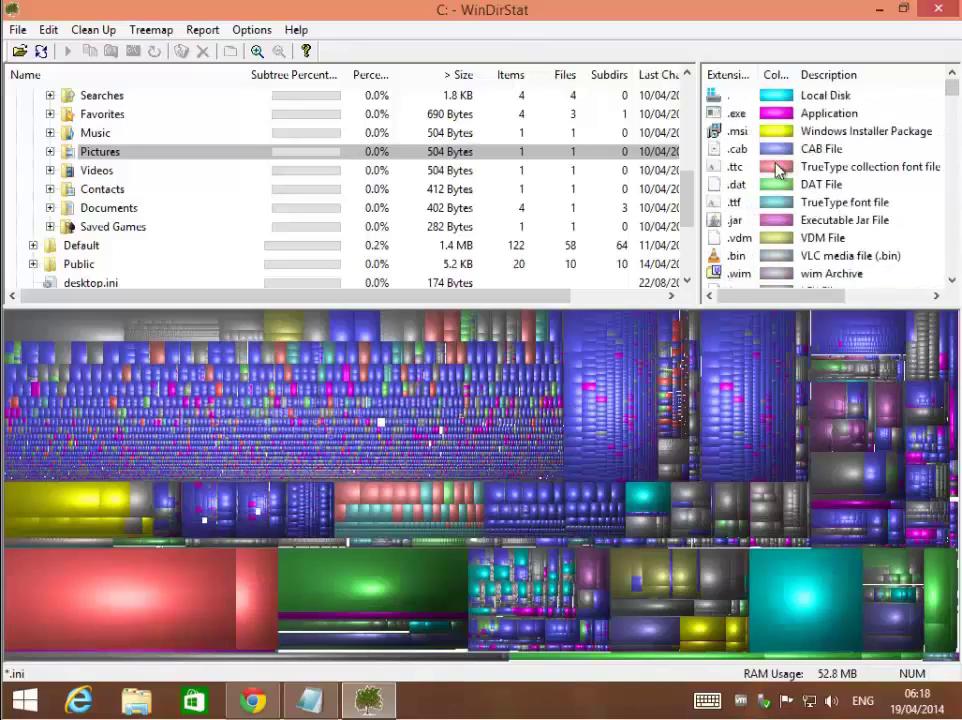
pyautogui.scroll(-1, 778, 170)
pyautogui.scroll(2, 778, 170)
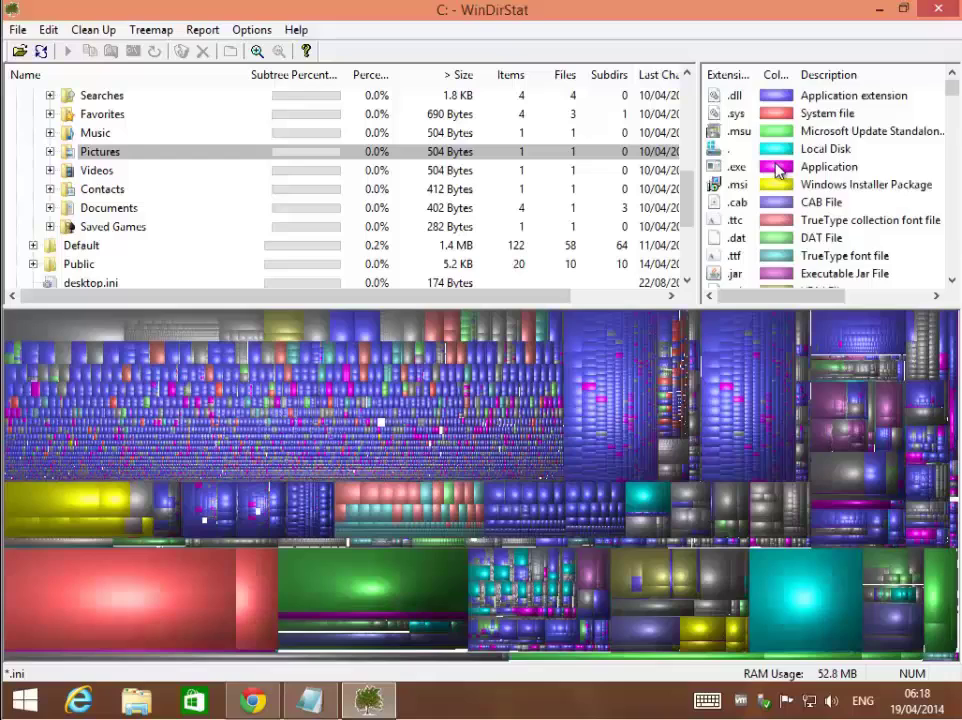
pyautogui.scroll(-6, 778, 168)
pyautogui.scroll(1, 770, 162)
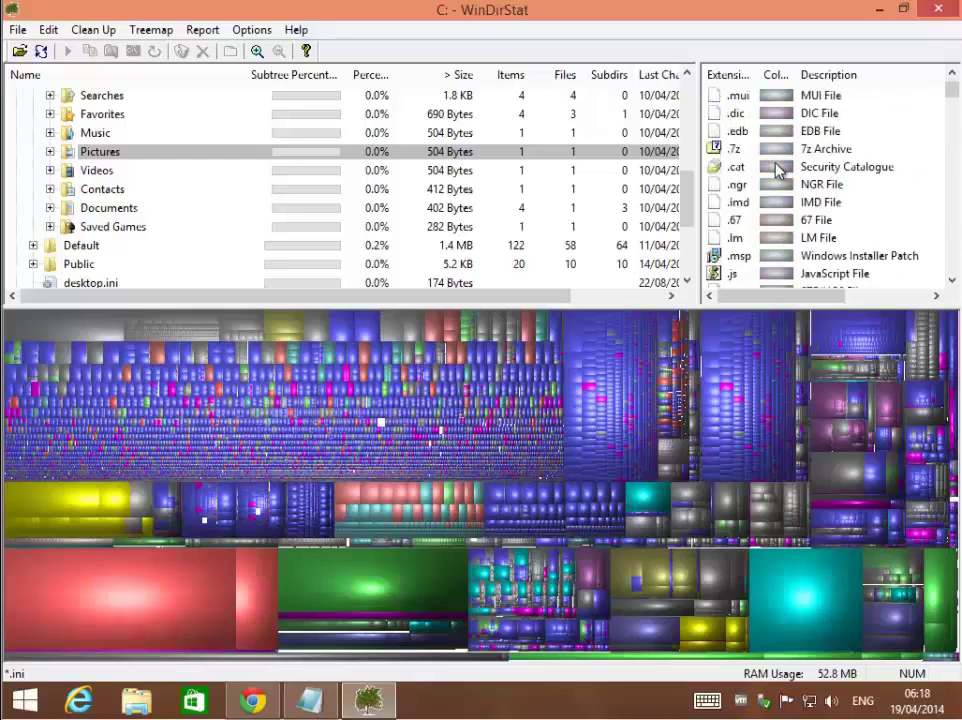
pyautogui.click(738, 150)
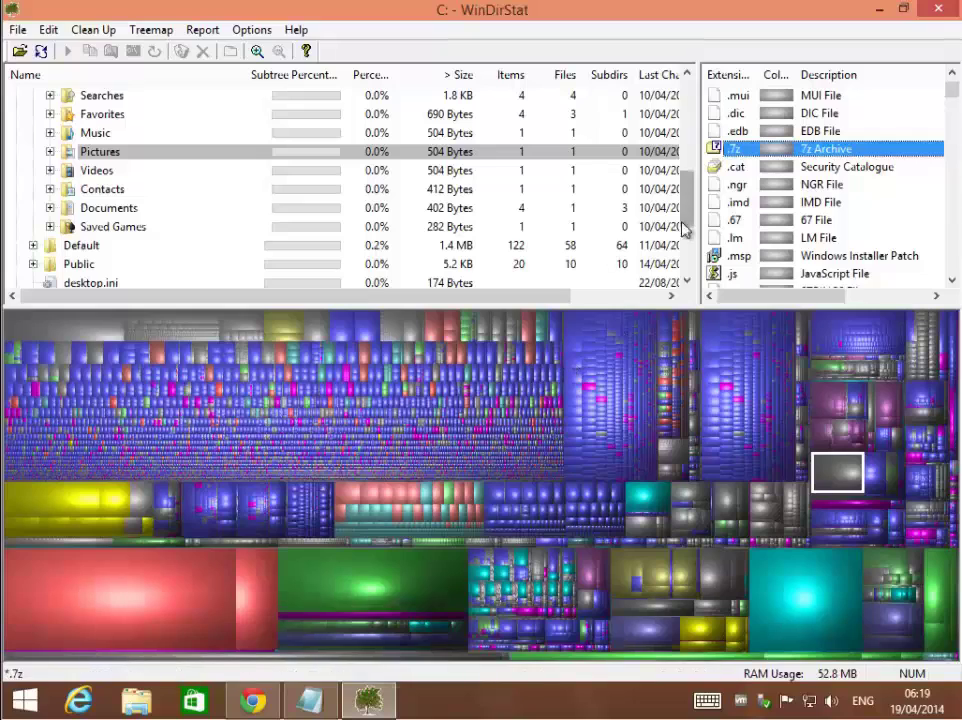
pyautogui.moveTo(690, 203); pyautogui.dragTo(704, 107)
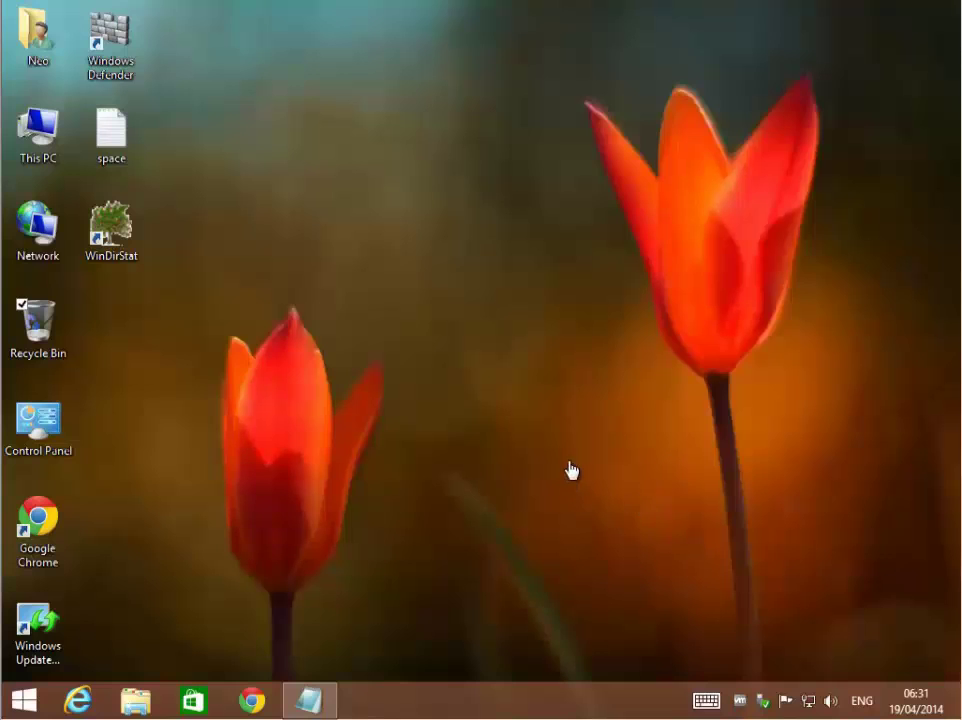
# Step: Launch Google Chrome and search the web for ccleaner
pyautogui.click(46, 530)
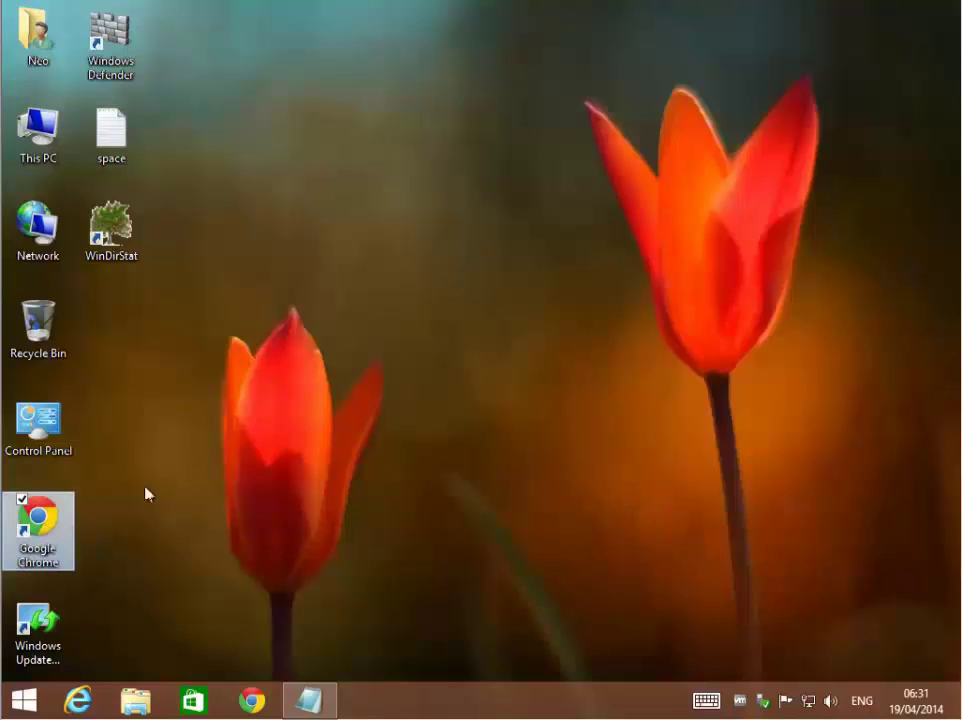
pyautogui.press('Return')
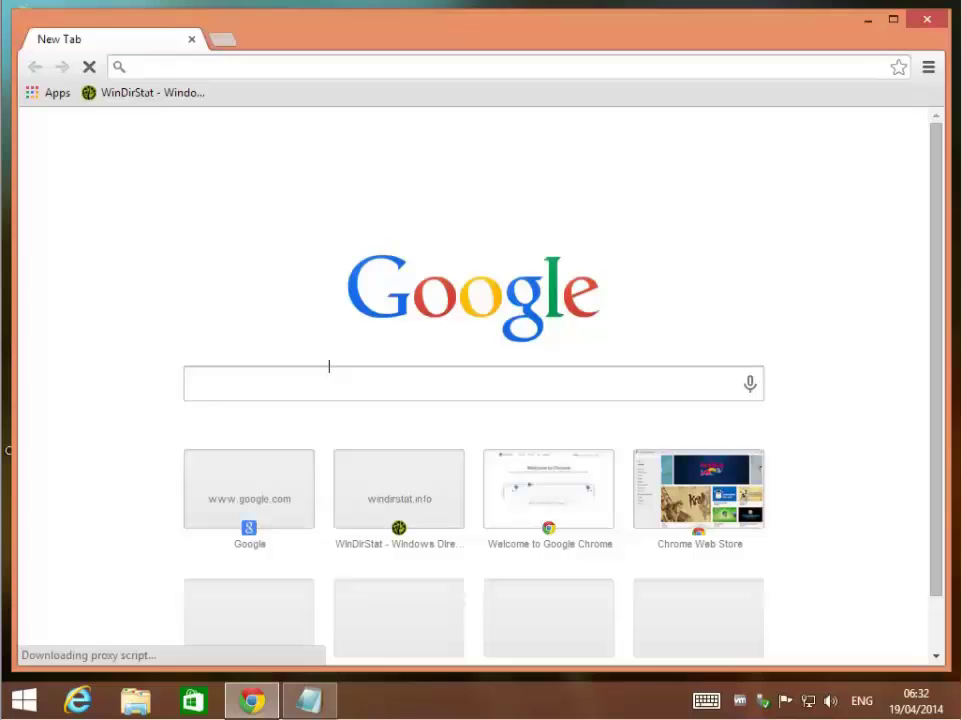
pyautogui.write('cclea')
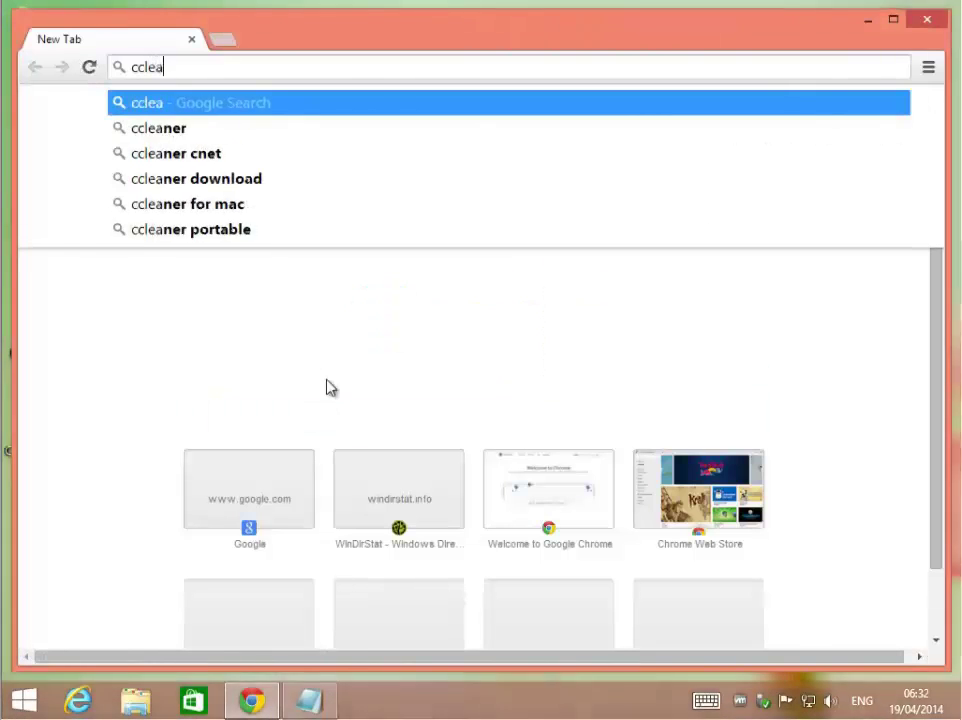
pyautogui.write('ner')
pyautogui.press('Return')
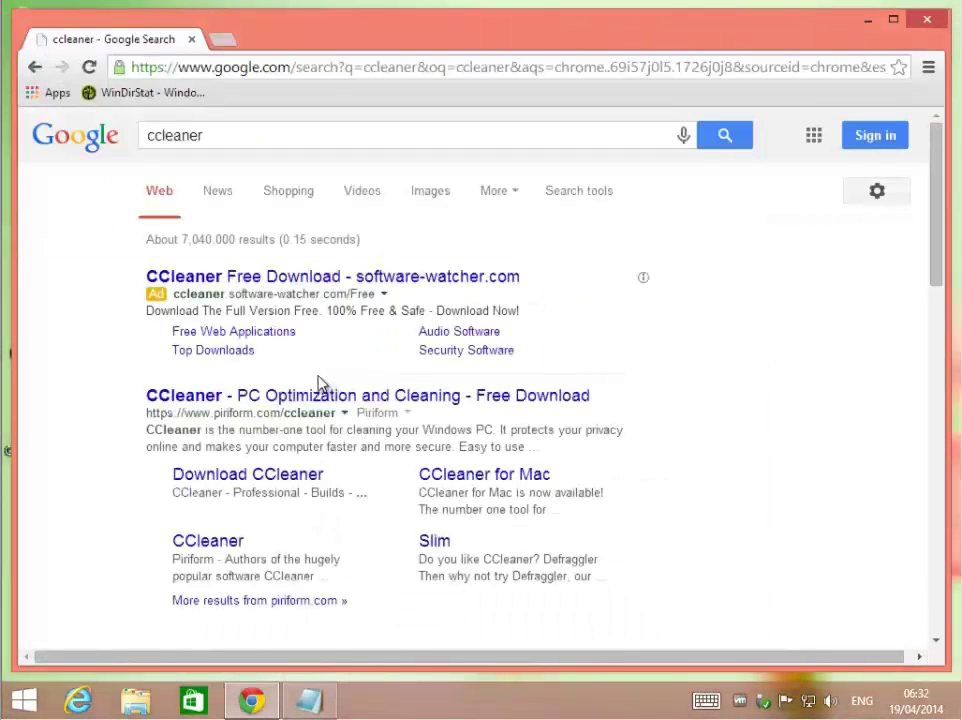
# Step: Download the CCleaner Free installer ccsetup412.exe from Piriform's download page
pyautogui.scroll(-1, 320, 390)
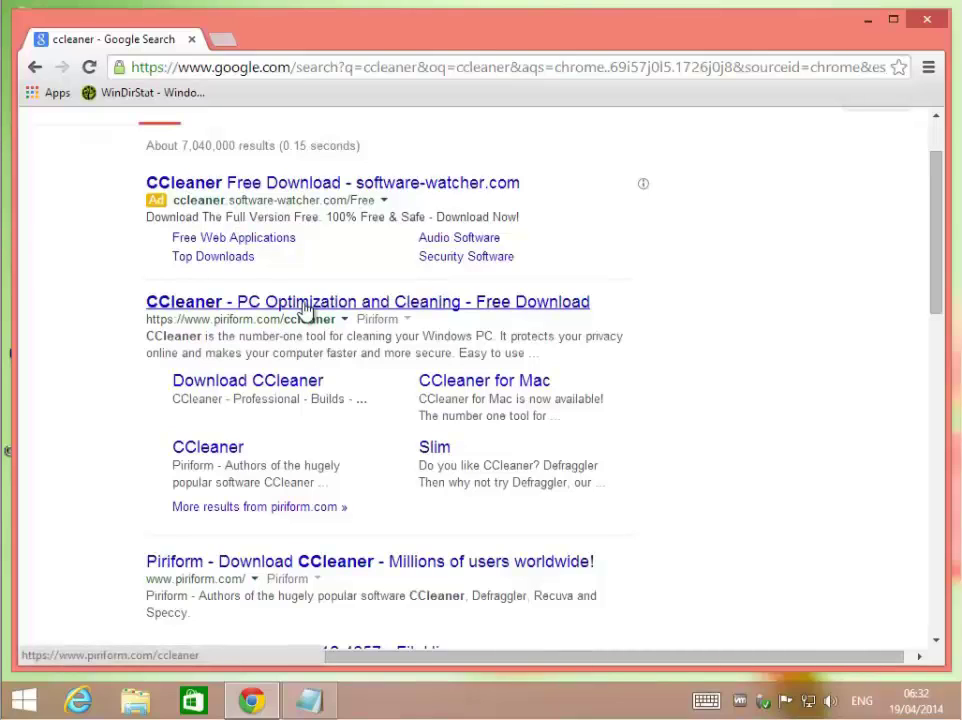
pyautogui.click(252, 386)
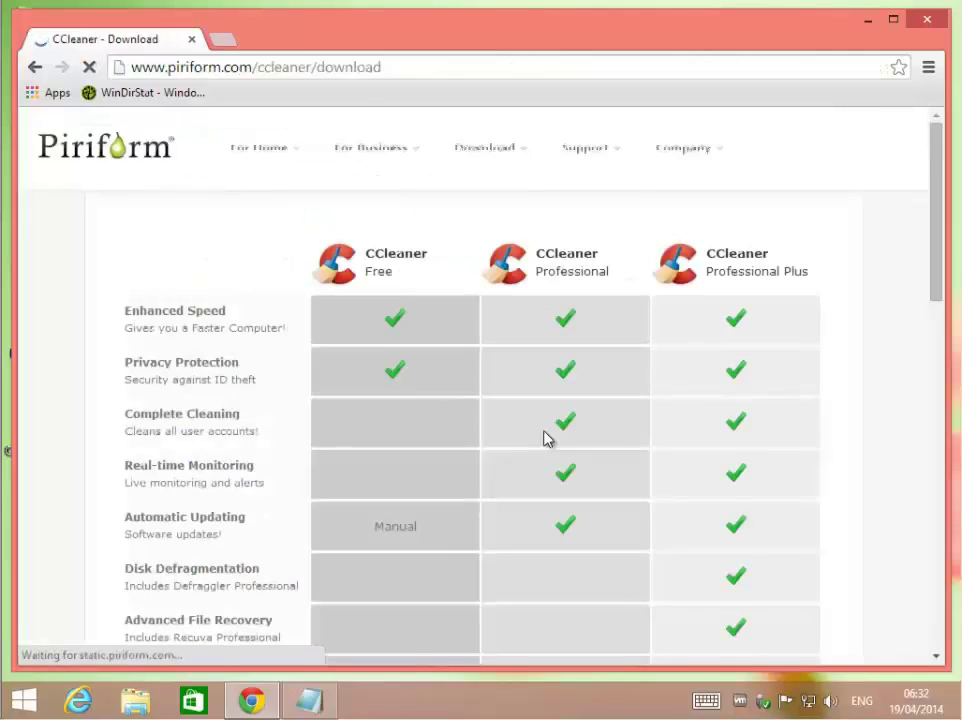
pyautogui.scroll(-1, 400, 258)
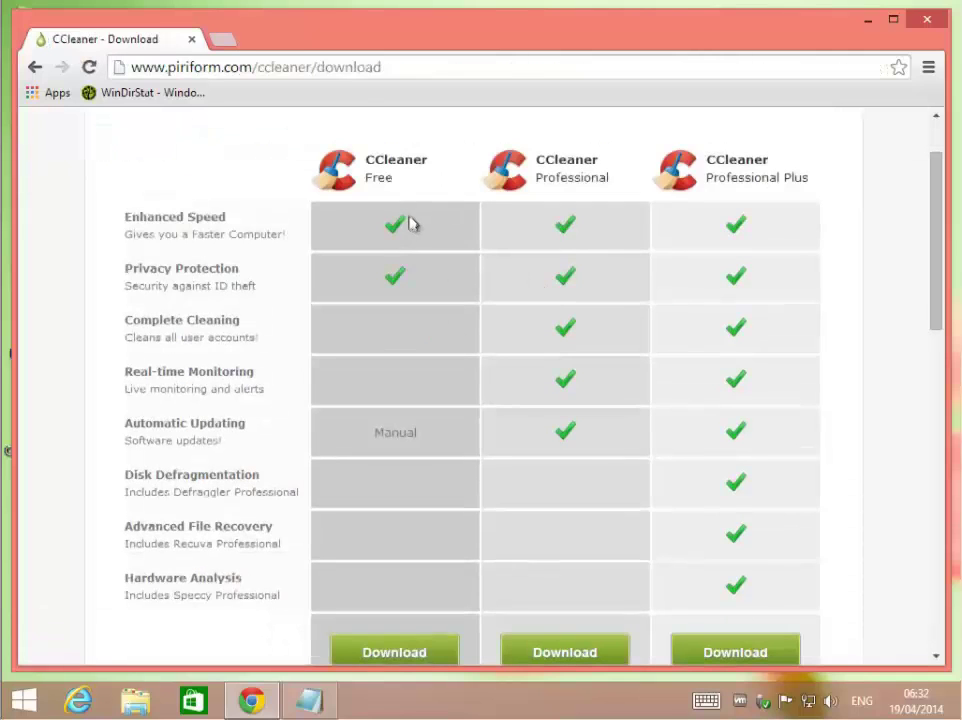
pyautogui.scroll(-1, 395, 537)
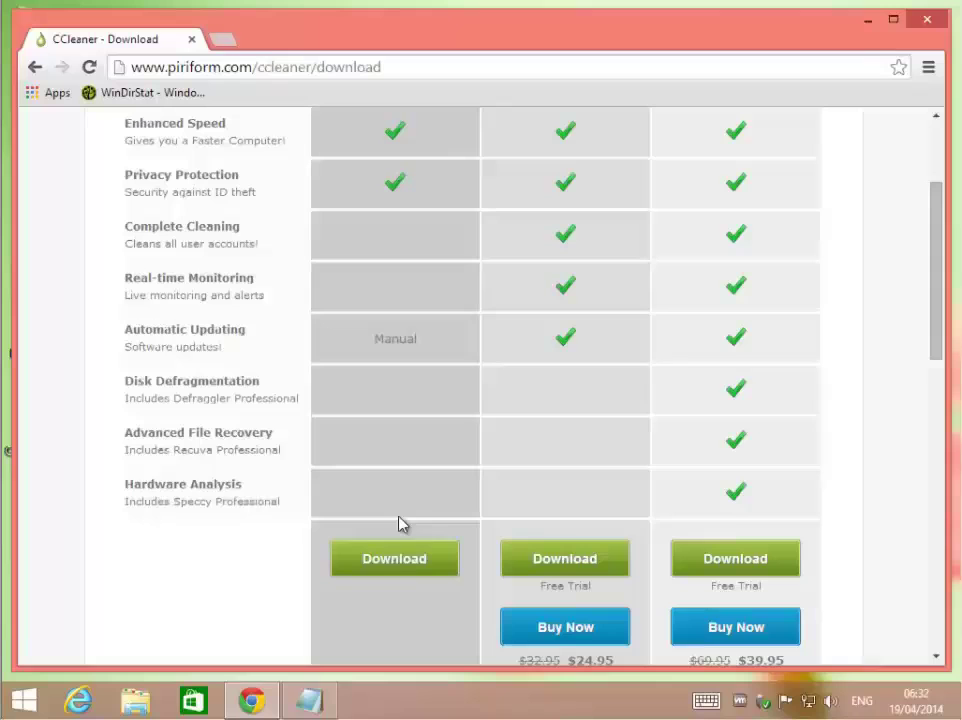
pyautogui.click(398, 569)
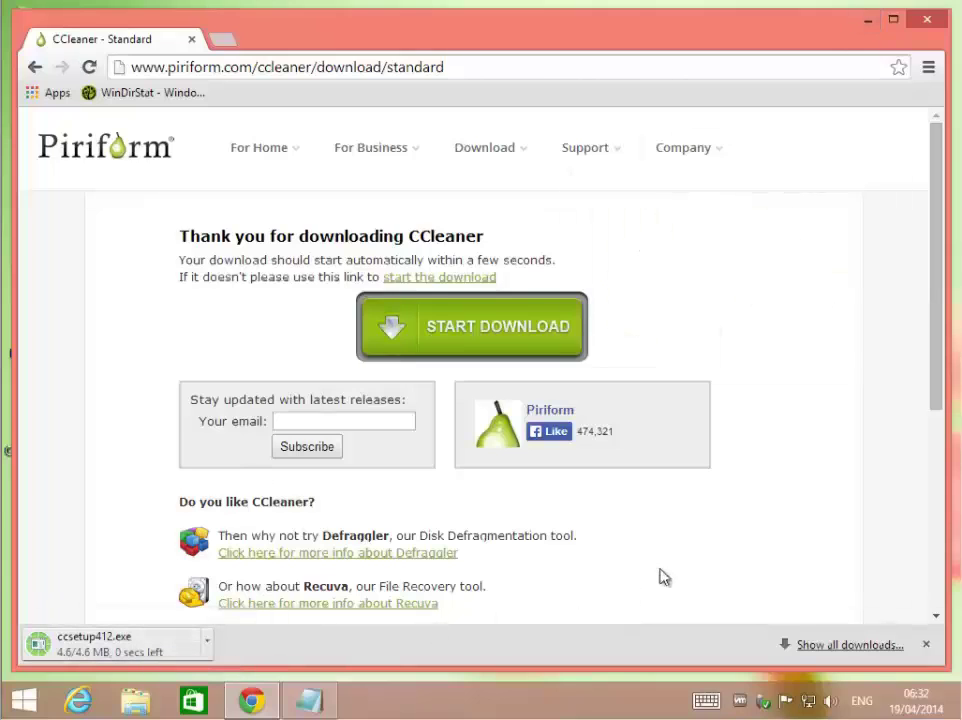
pyautogui.click(927, 645)
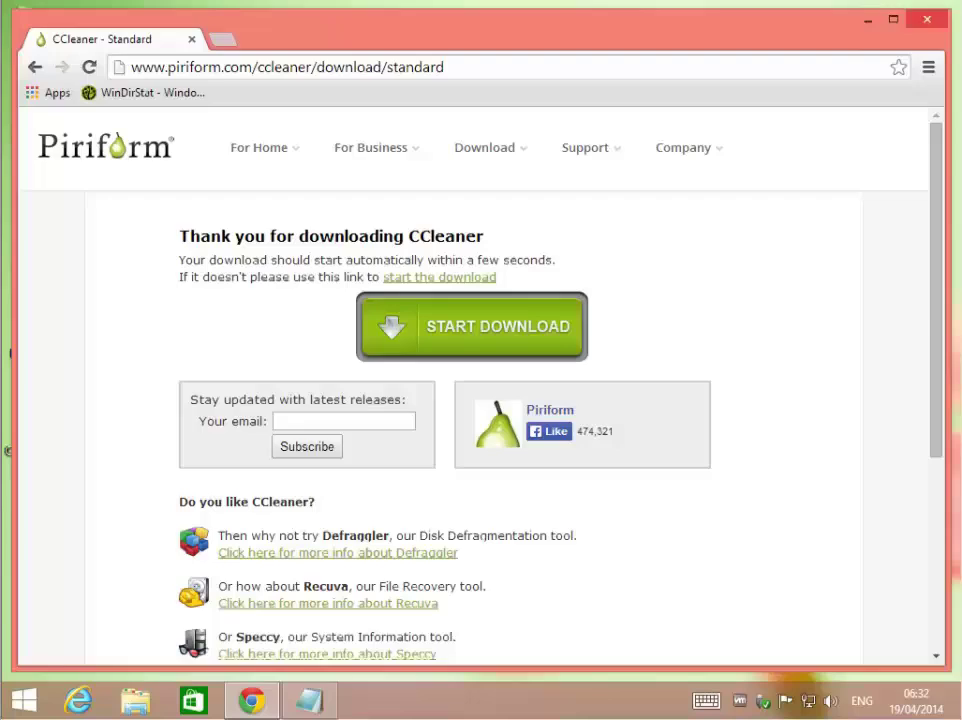
# Step: Close Chrome and run the ccsetup412 installer from the Downloads folder
pyautogui.click(928, 20)
pyautogui.doubleClick(32, 30)
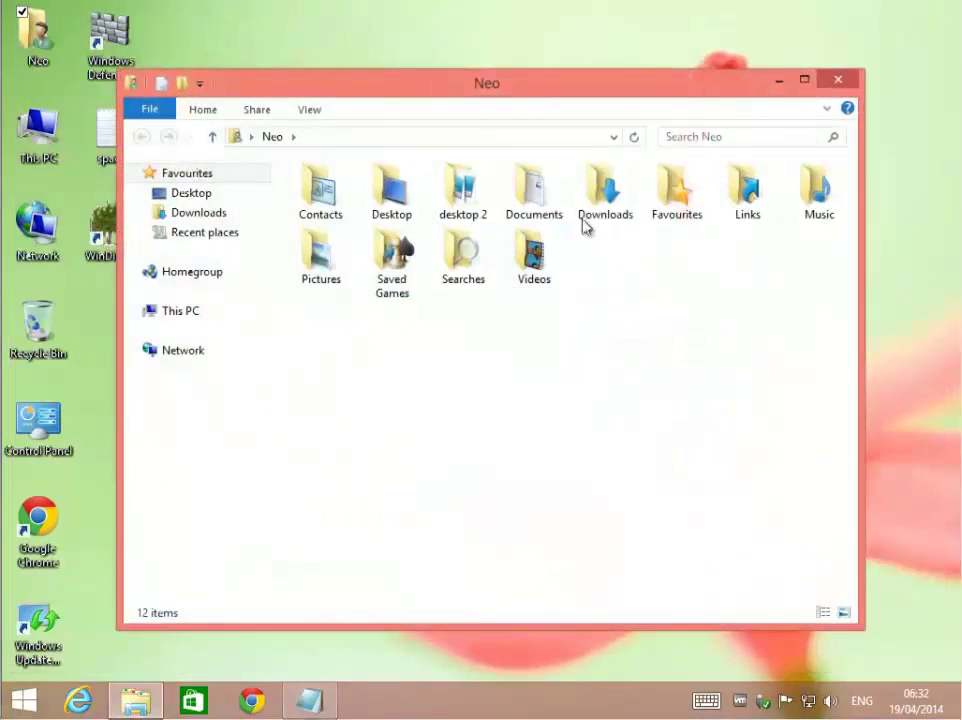
pyautogui.doubleClick(604, 190)
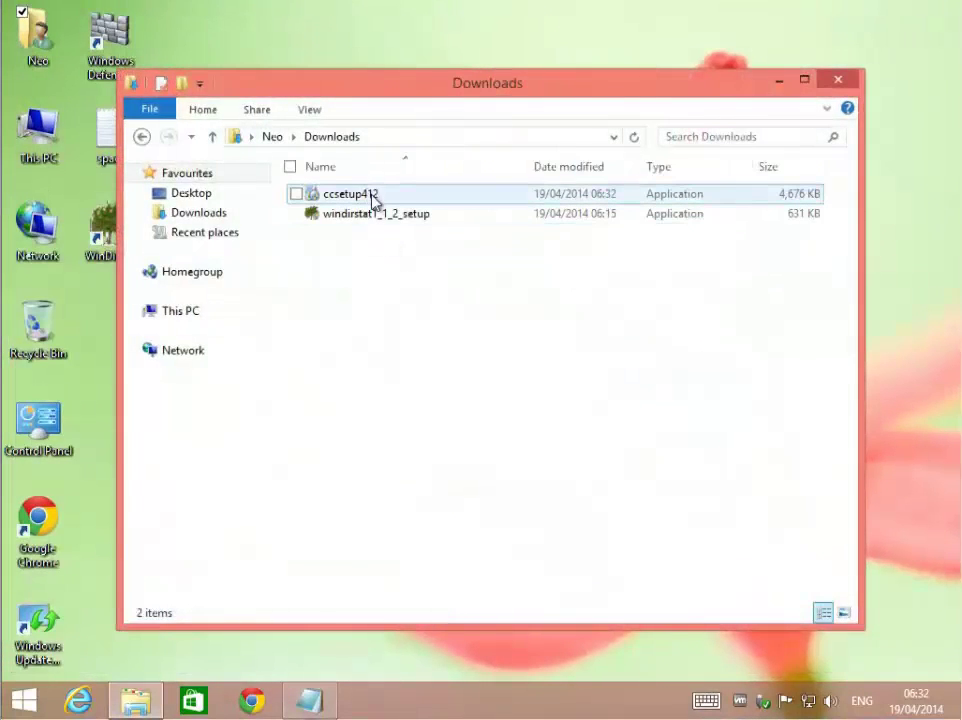
pyautogui.doubleClick(370, 196)
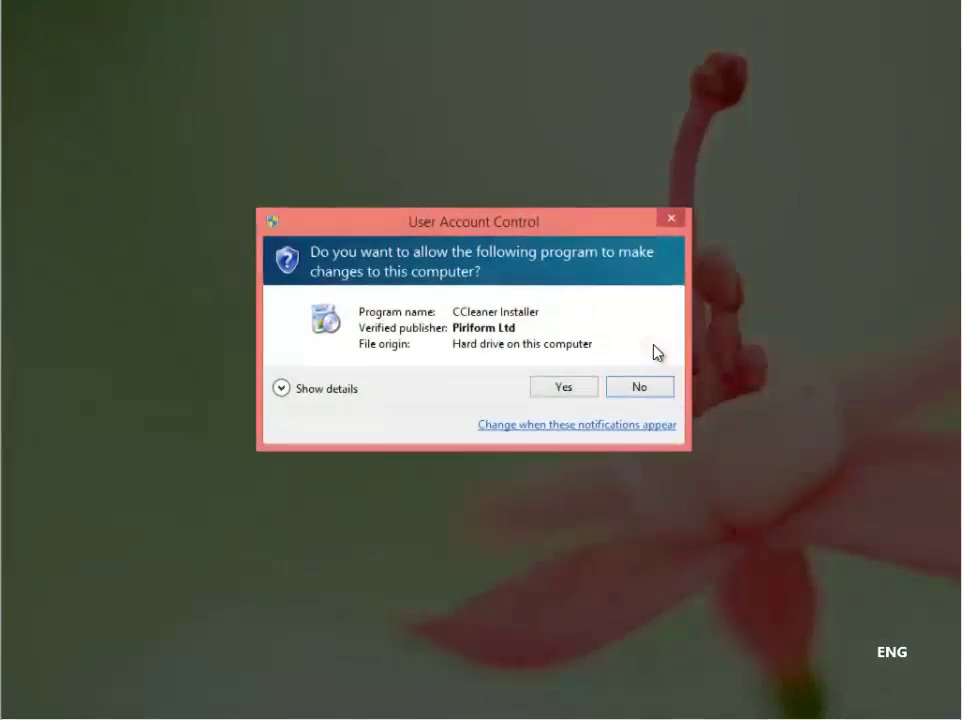
pyautogui.click(575, 389)
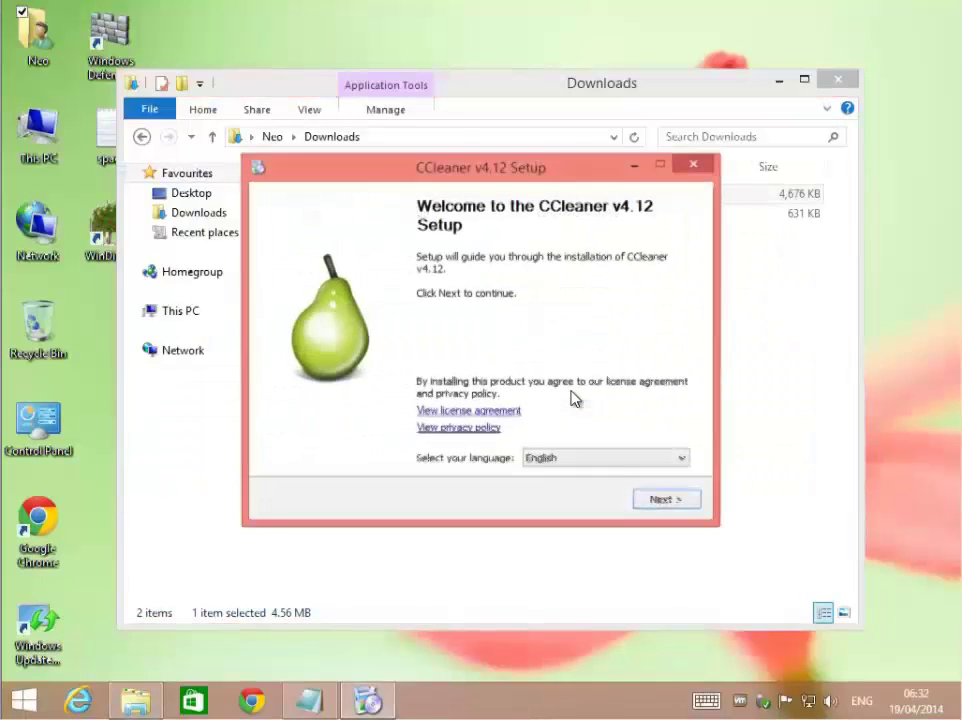
# Step: Install CCleaner for all users without release notes, then close the Downloads window
pyautogui.click(666, 500)
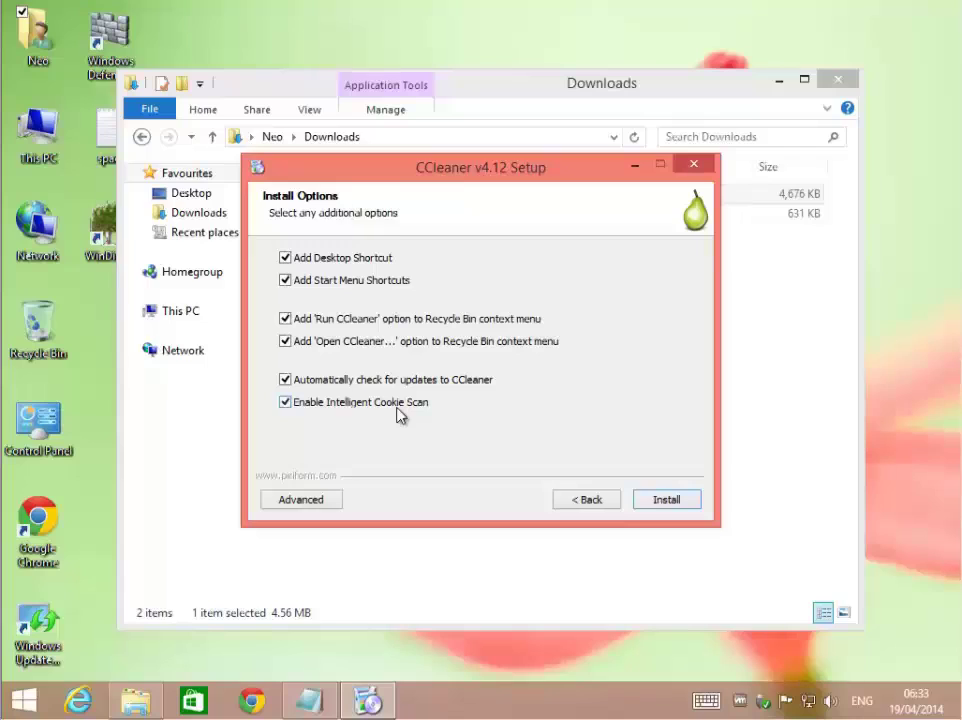
pyautogui.click(318, 505)
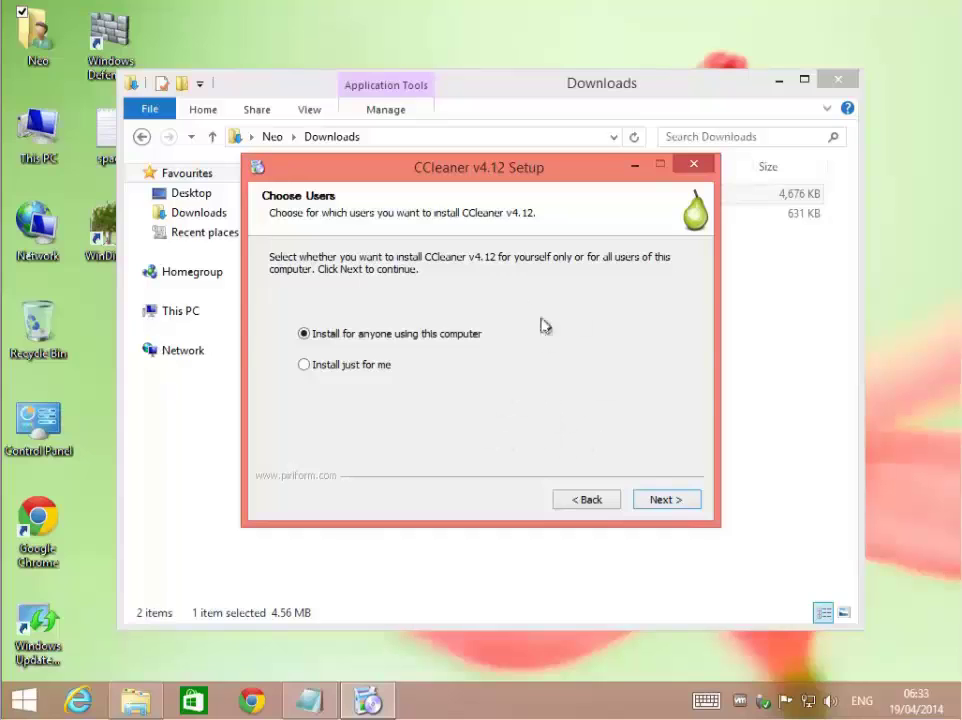
pyautogui.click(589, 501)
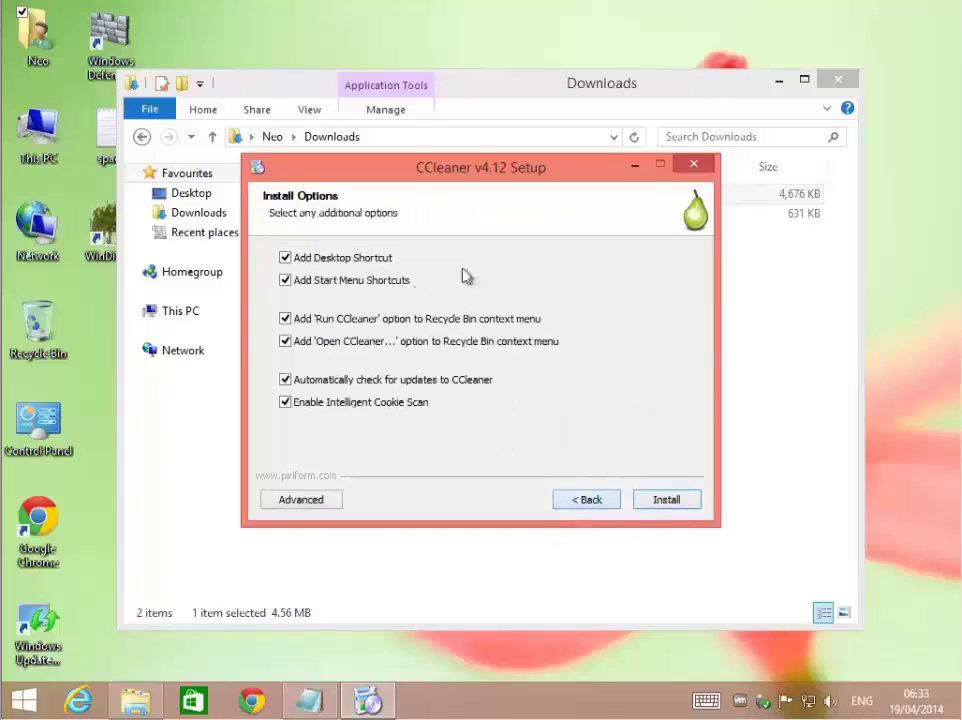
pyautogui.click(667, 500)
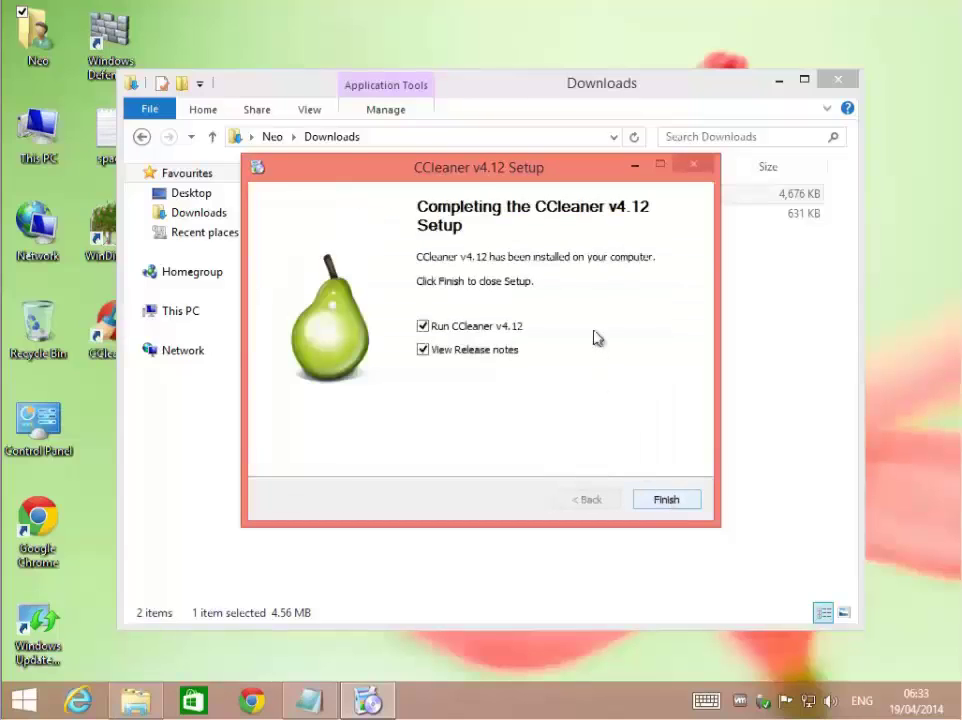
pyautogui.click(423, 350)
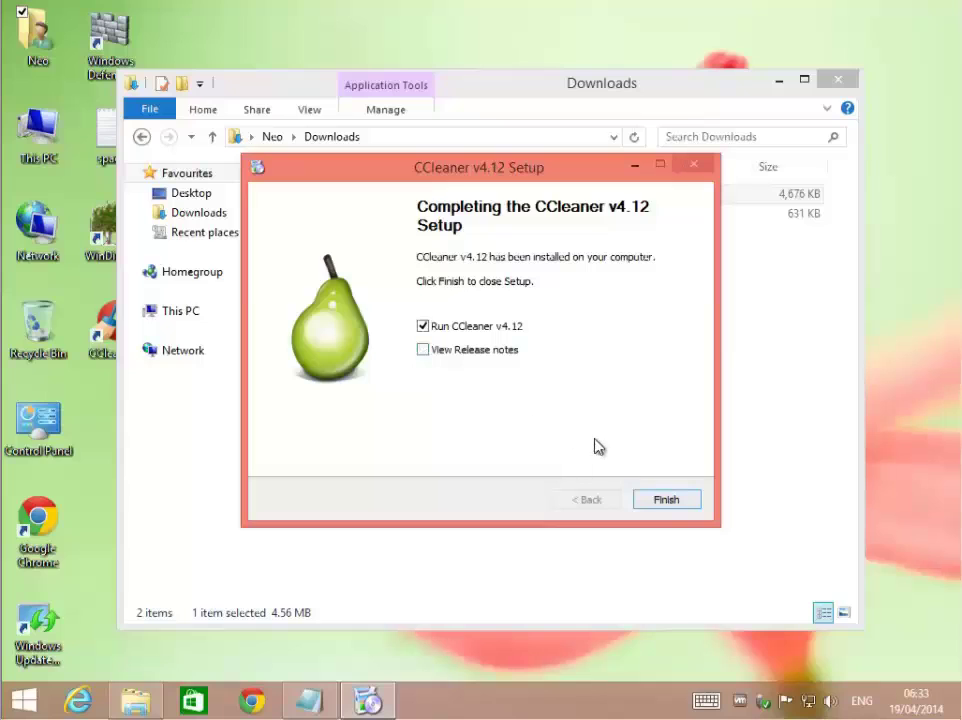
pyautogui.click(666, 500)
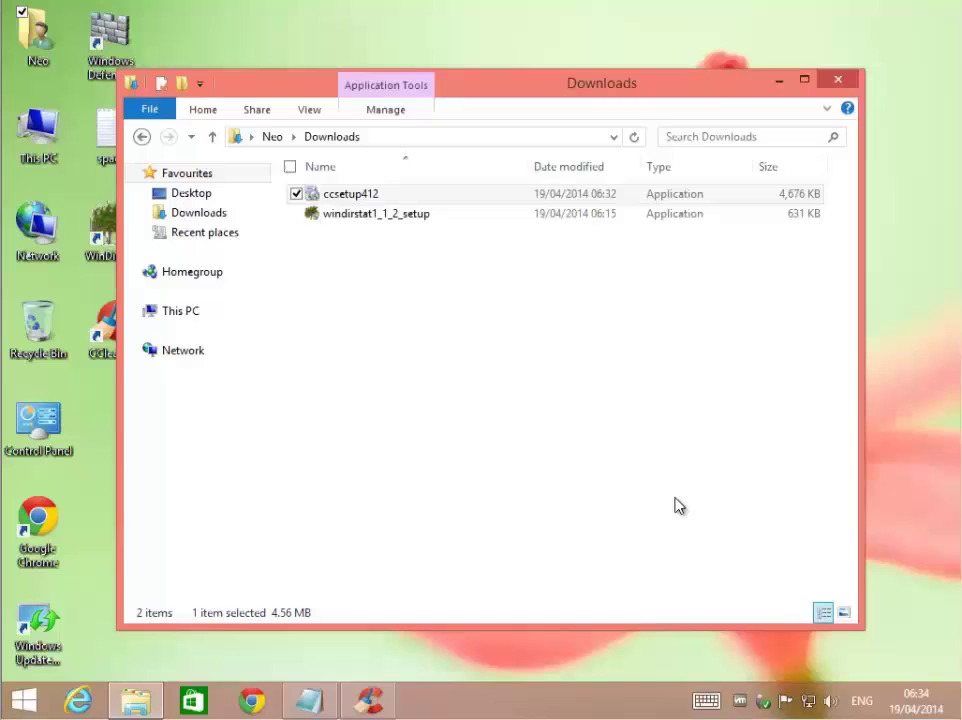
pyautogui.click(845, 86)
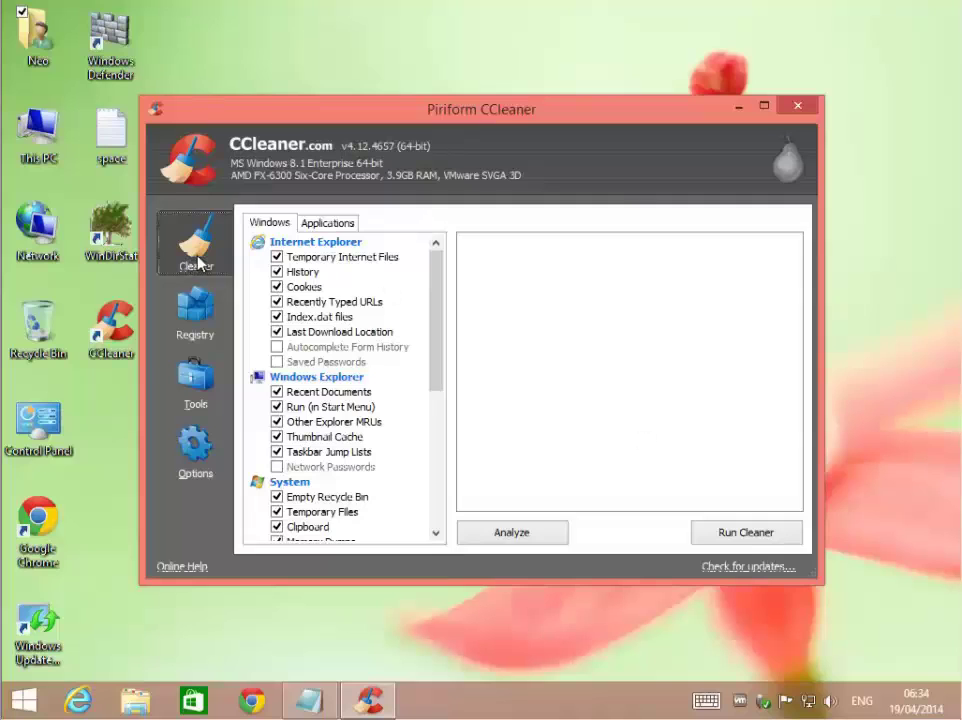
# Step: Run the cleaner, disable the deletion warning for the future, and confirm permanent deletion
pyautogui.click(776, 531)
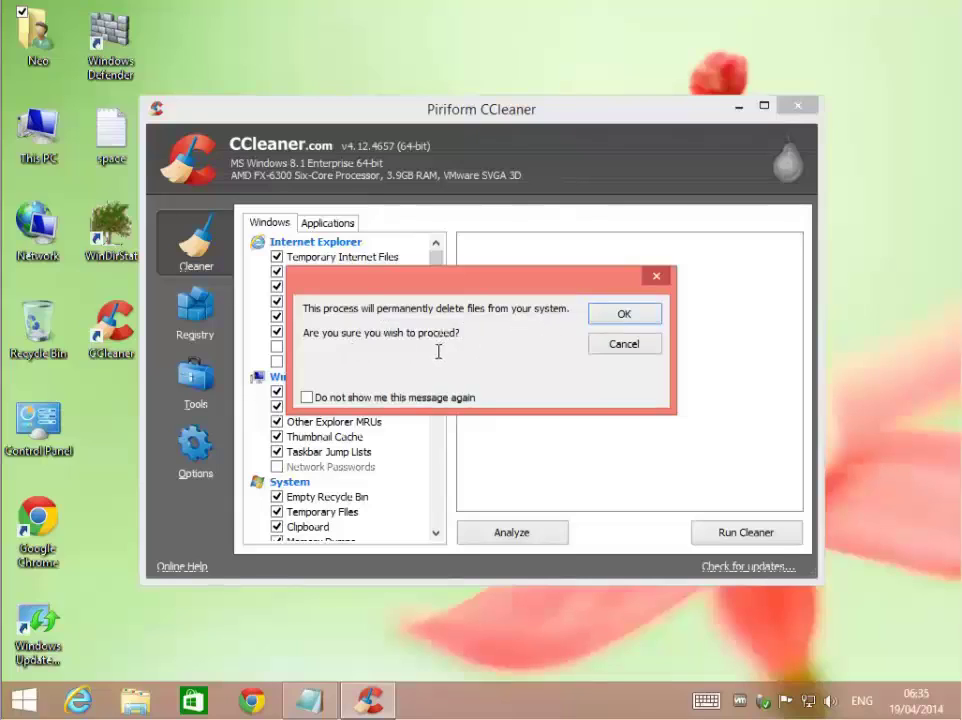
pyautogui.click(307, 397)
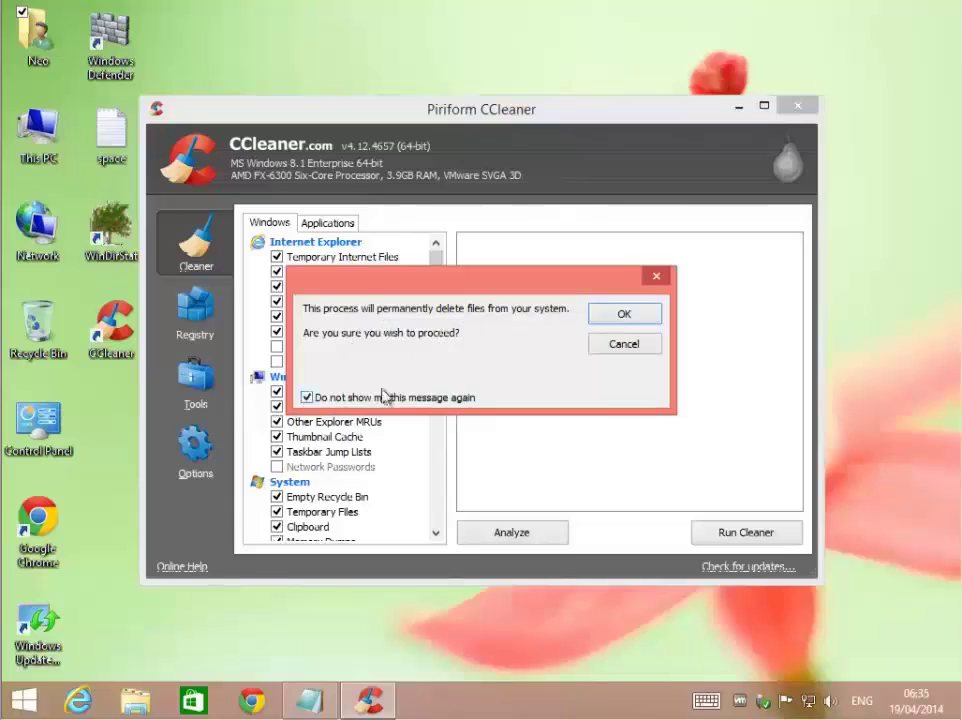
pyautogui.click(626, 316)
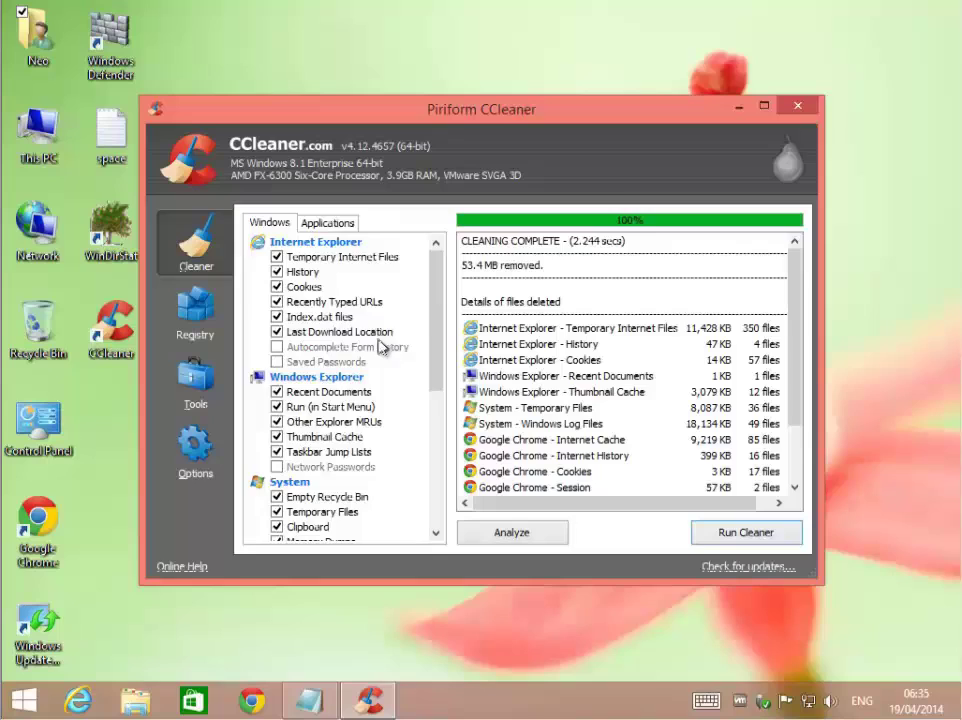
# Step: Review the Windows cleaning checklist after the 53.4 MB clean, then show the Applications options
pyautogui.scroll(-2, 433, 311)
pyautogui.scroll(-2, 432, 311)
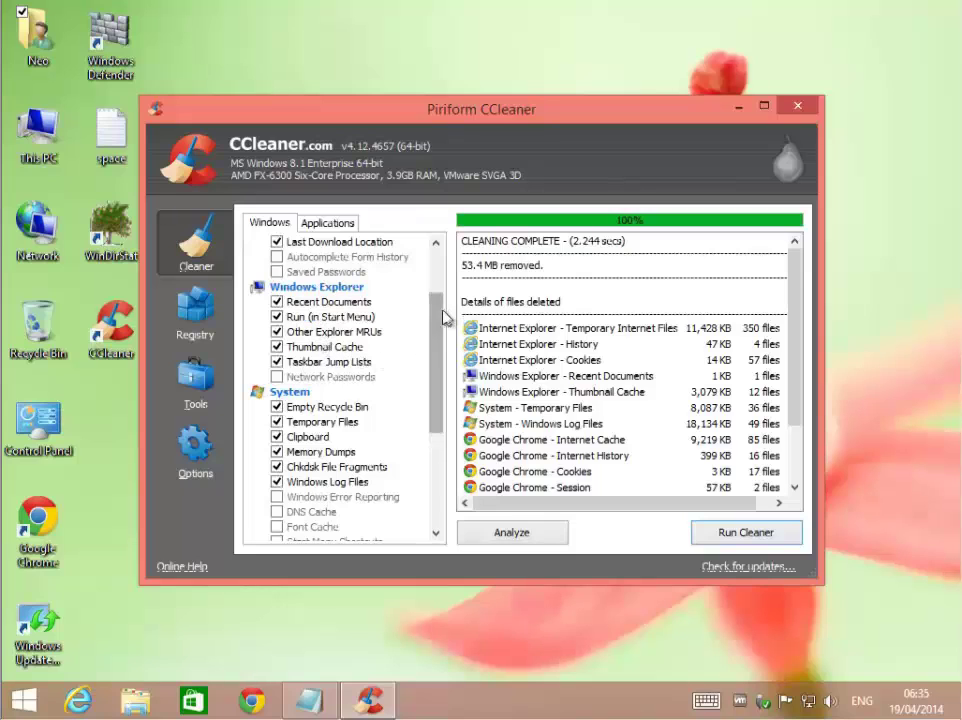
pyautogui.moveTo(436, 318); pyautogui.dragTo(434, 369)
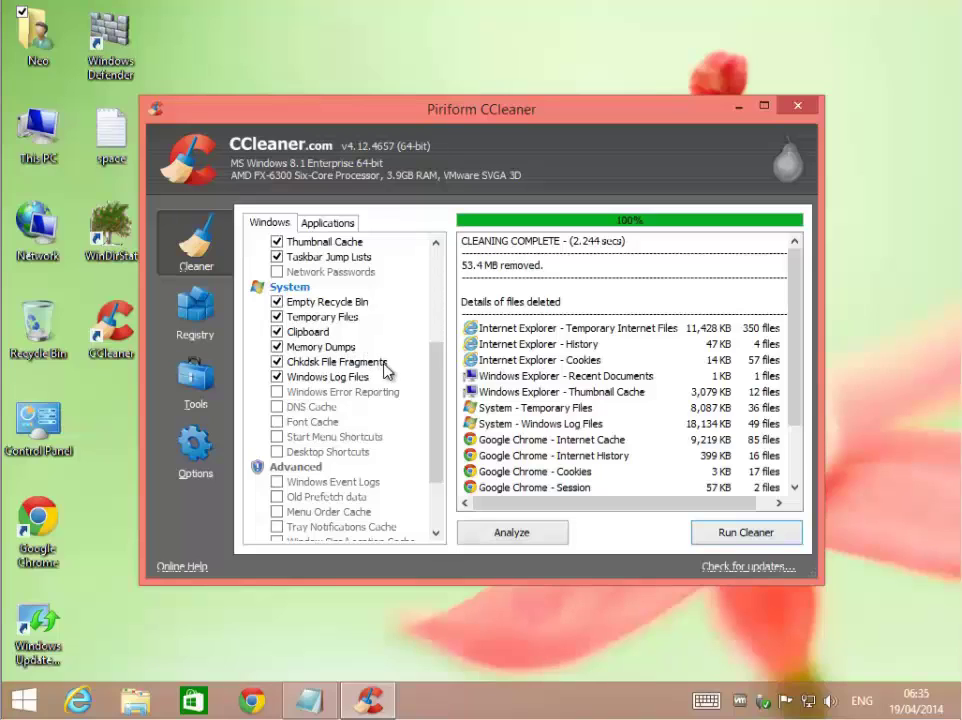
pyautogui.moveTo(440, 369); pyautogui.dragTo(436, 298)
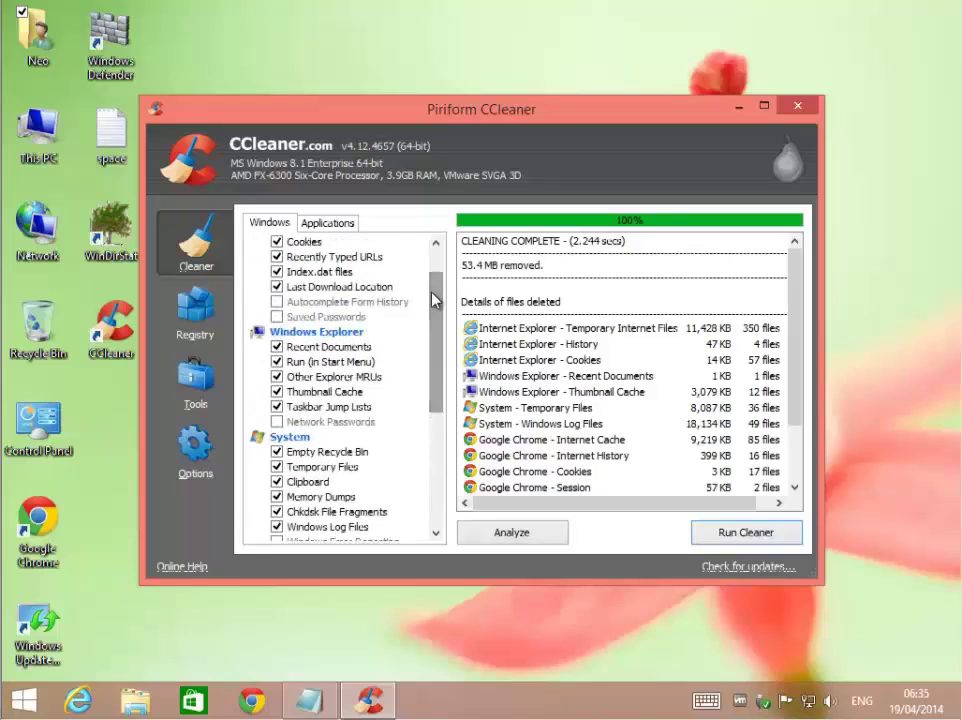
pyautogui.click(335, 225)
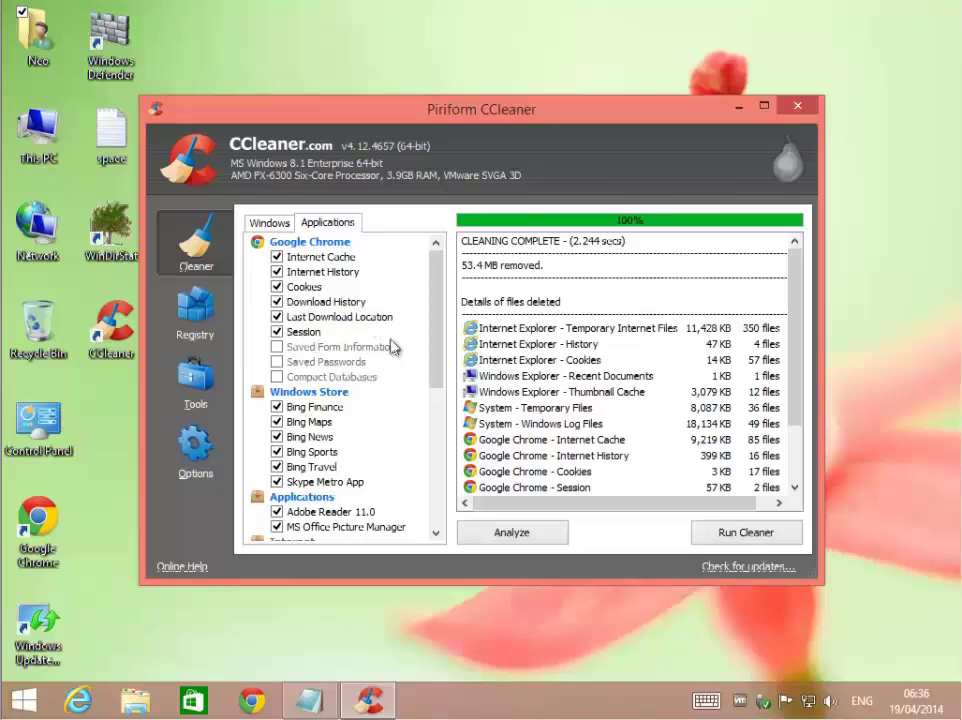
# Step: Scroll through the Applications cleaning options, then return to the Windows tab and highlight '53.4 MB'
pyautogui.scroll(-3, 398, 330)
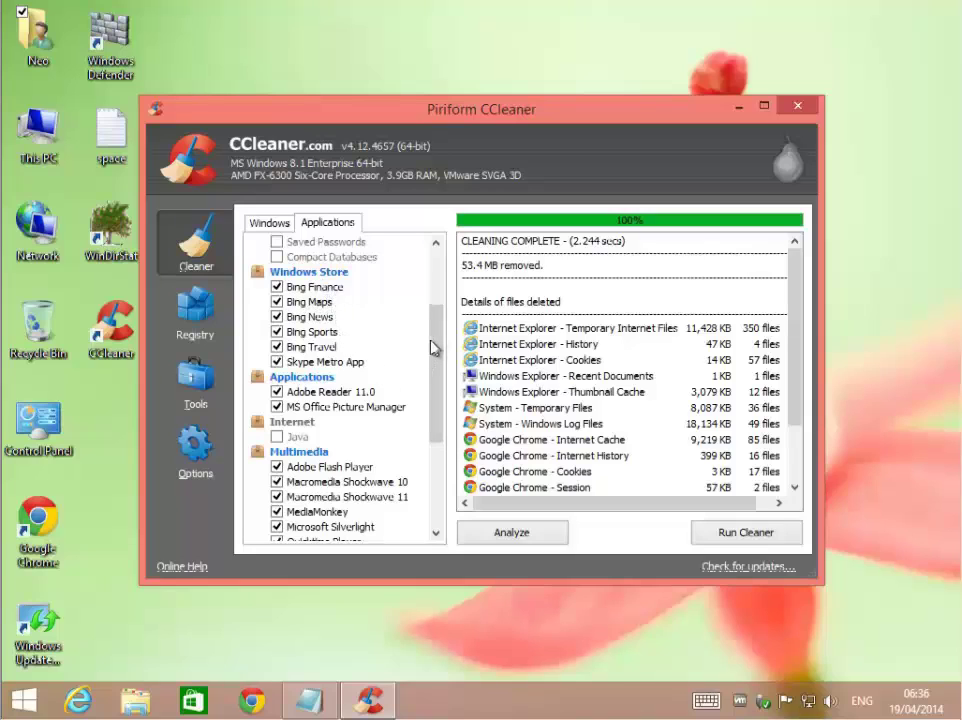
pyautogui.moveTo(437, 341); pyautogui.dragTo(438, 361)
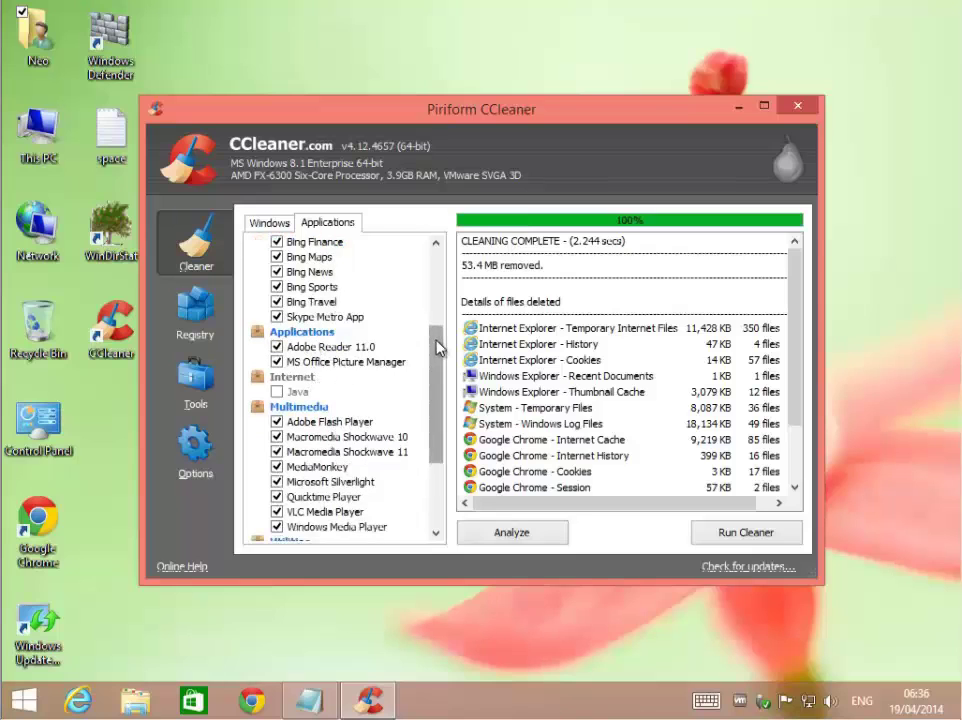
pyautogui.moveTo(440, 344); pyautogui.dragTo(437, 402)
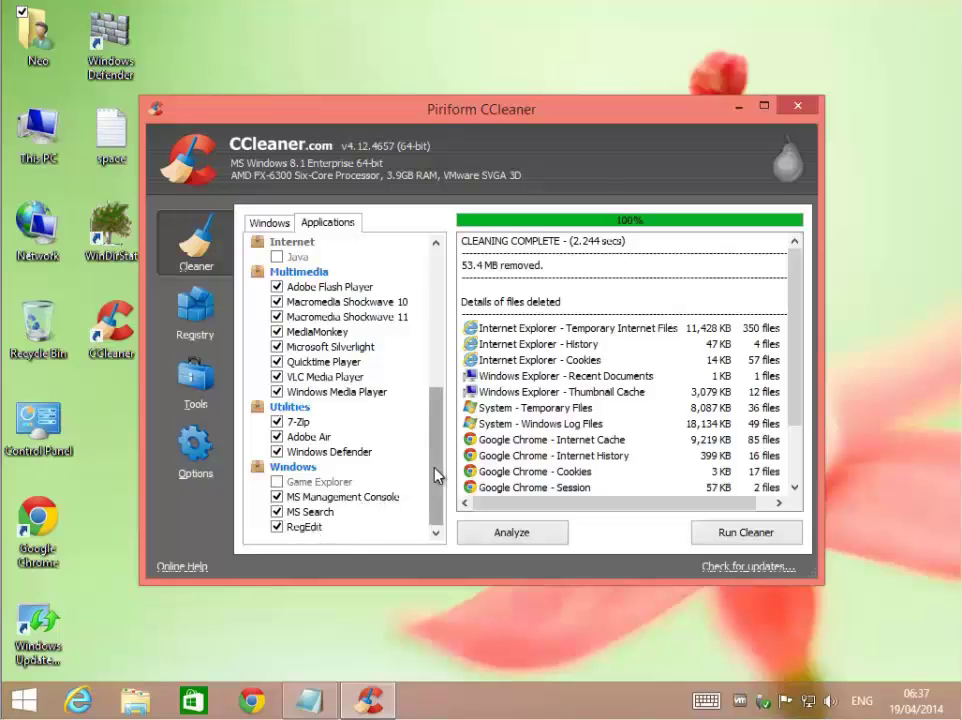
pyautogui.moveTo(437, 475); pyautogui.dragTo(440, 316)
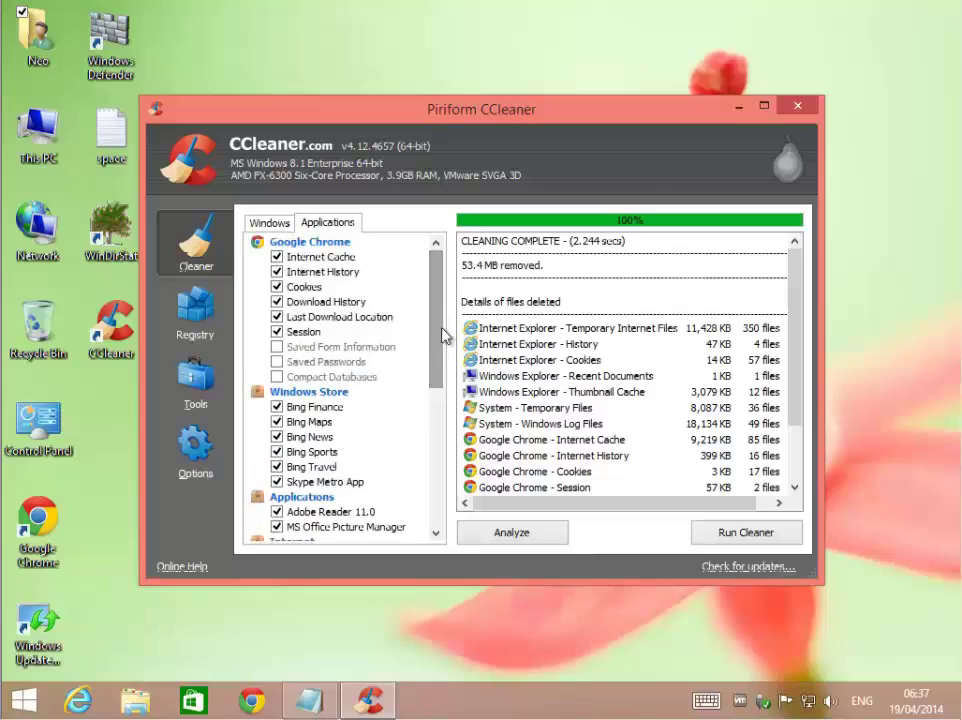
pyautogui.click(286, 223)
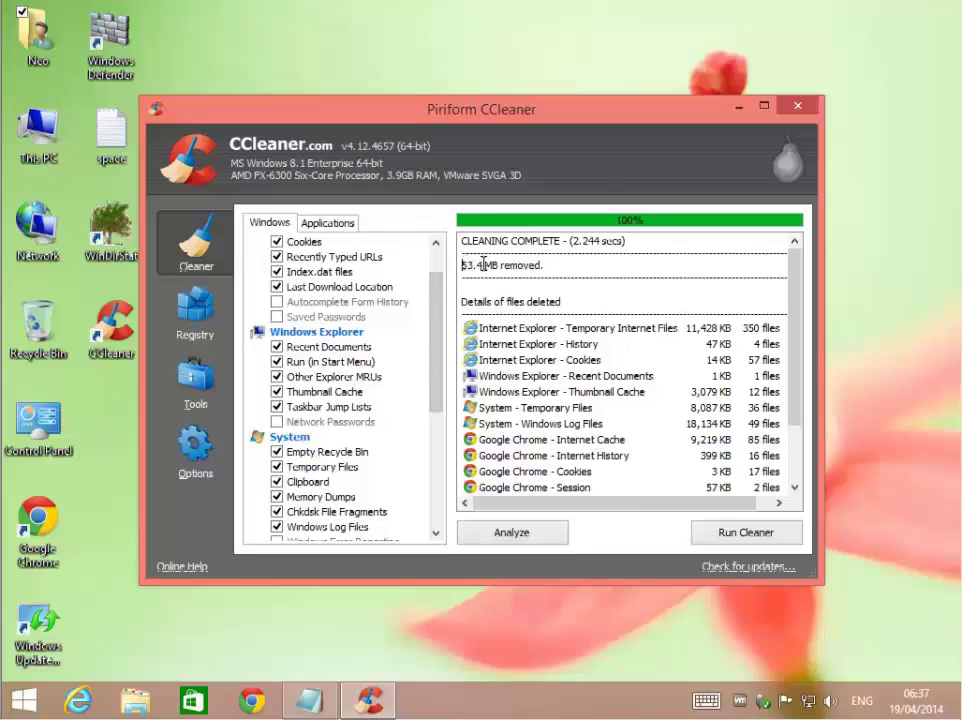
pyautogui.moveTo(461, 265); pyautogui.dragTo(492, 265)
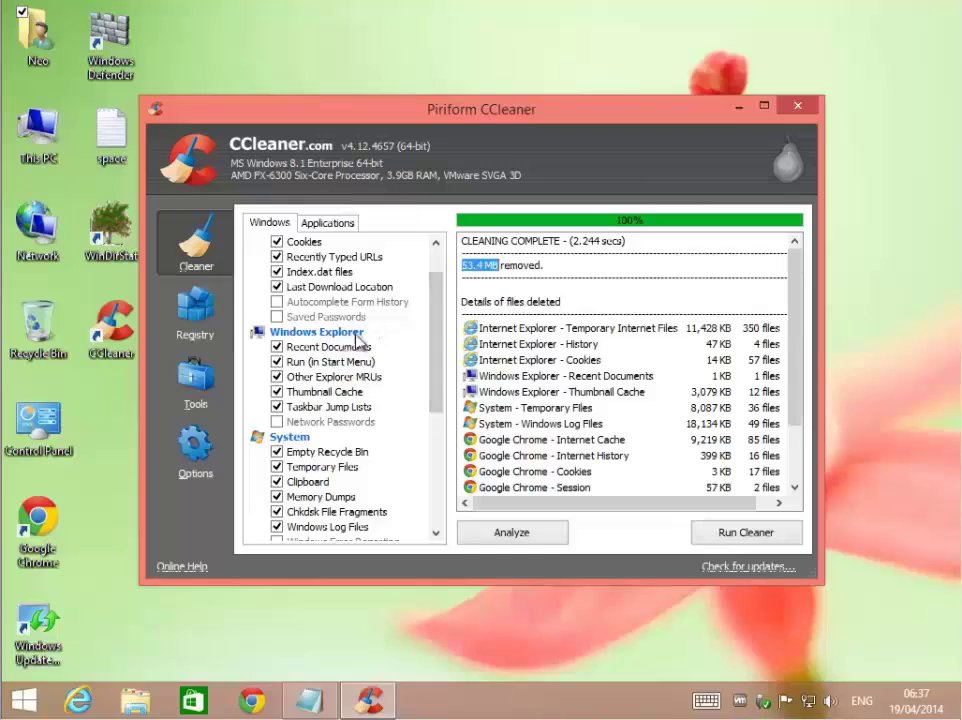
# Step: Scan the registry for issues and start fixing all found Missing Shared DLL and ActiveX/COM entries
pyautogui.click(196, 315)
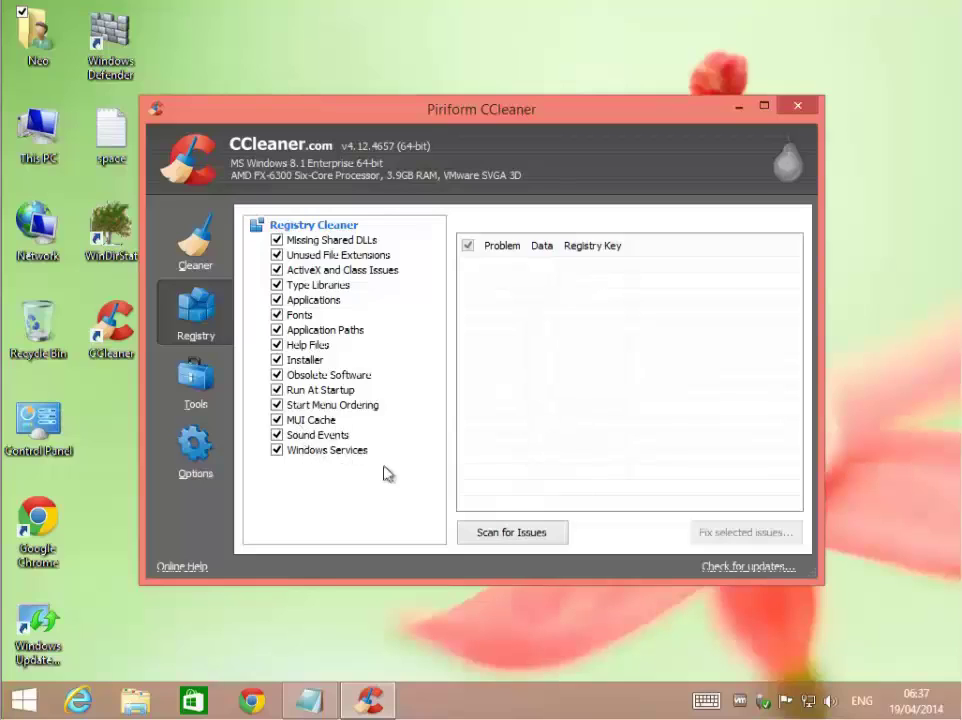
pyautogui.click(509, 539)
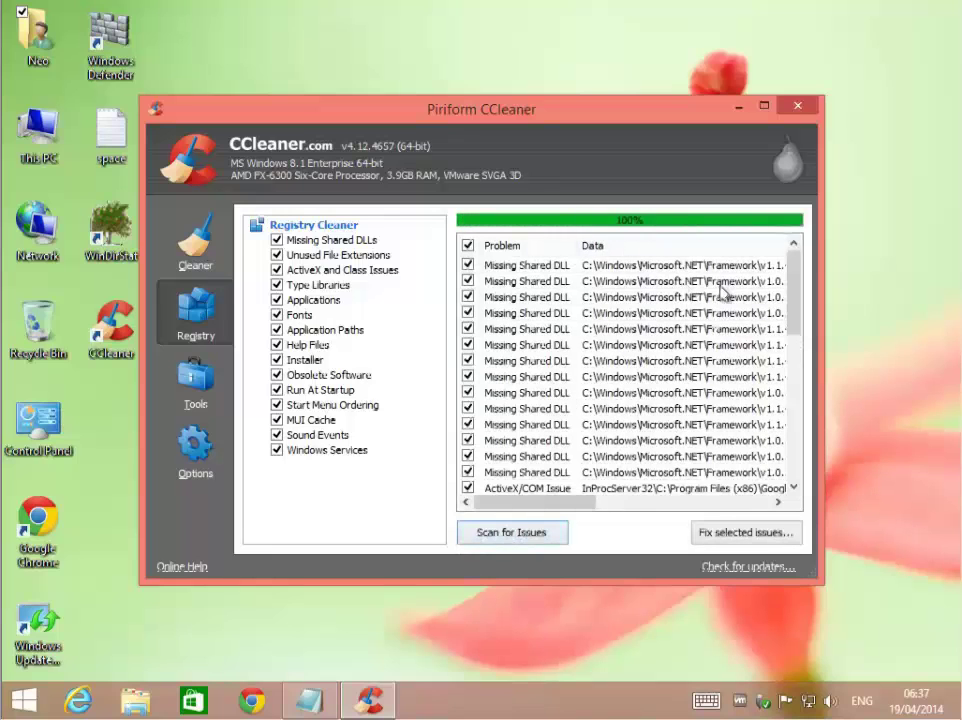
pyautogui.click(737, 536)
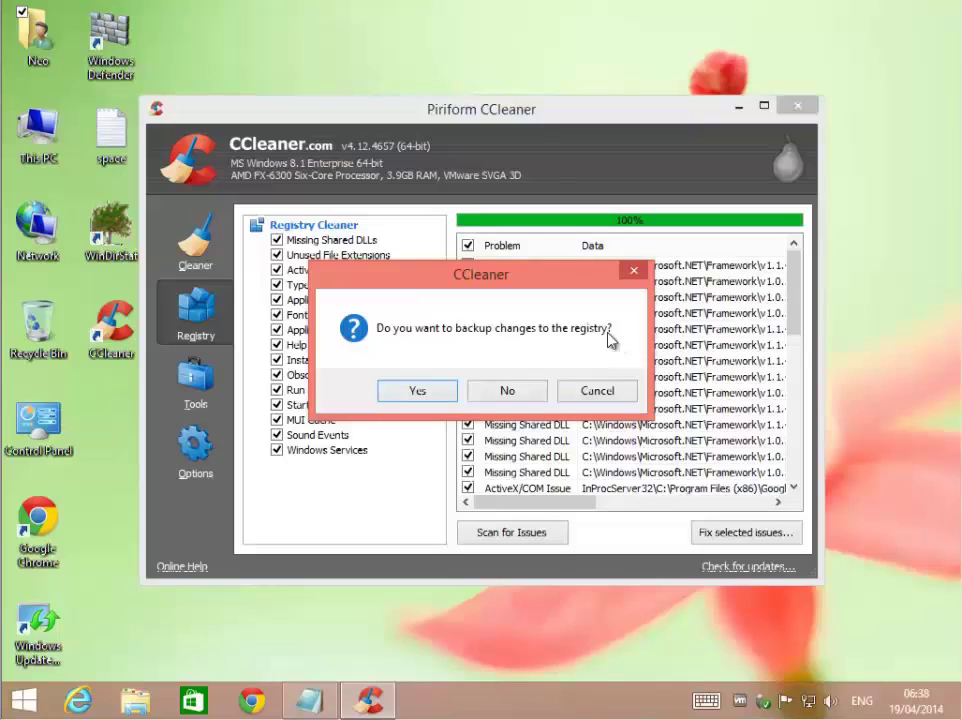
# Step: Accept the registry backup and save it in Documents as 'backup to registry cleaning'
pyautogui.click(445, 392)
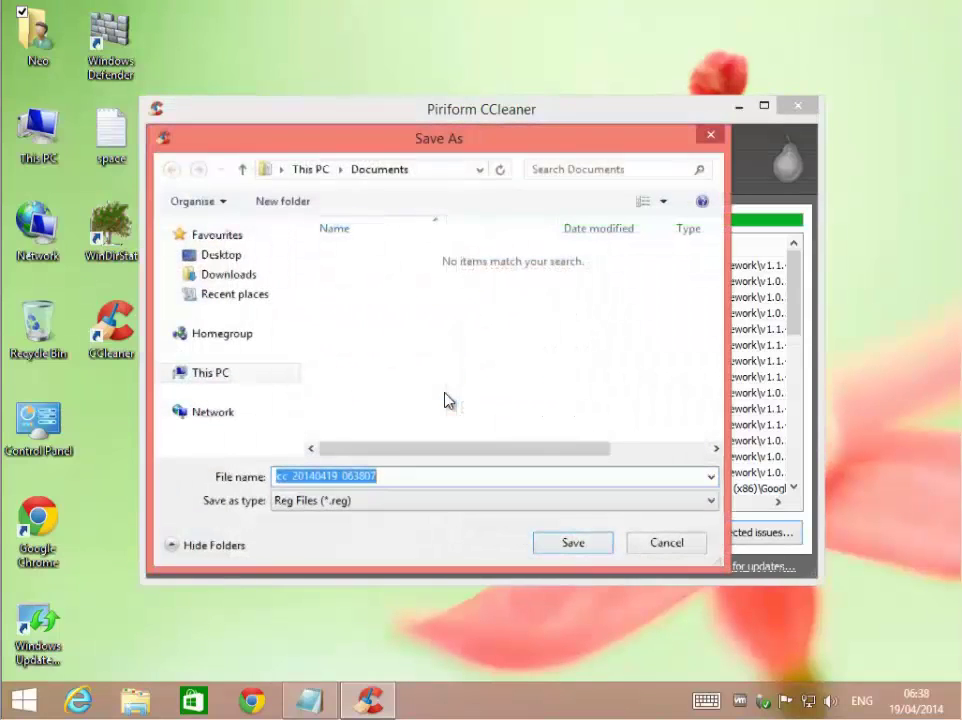
pyautogui.doubleClick(397, 478)
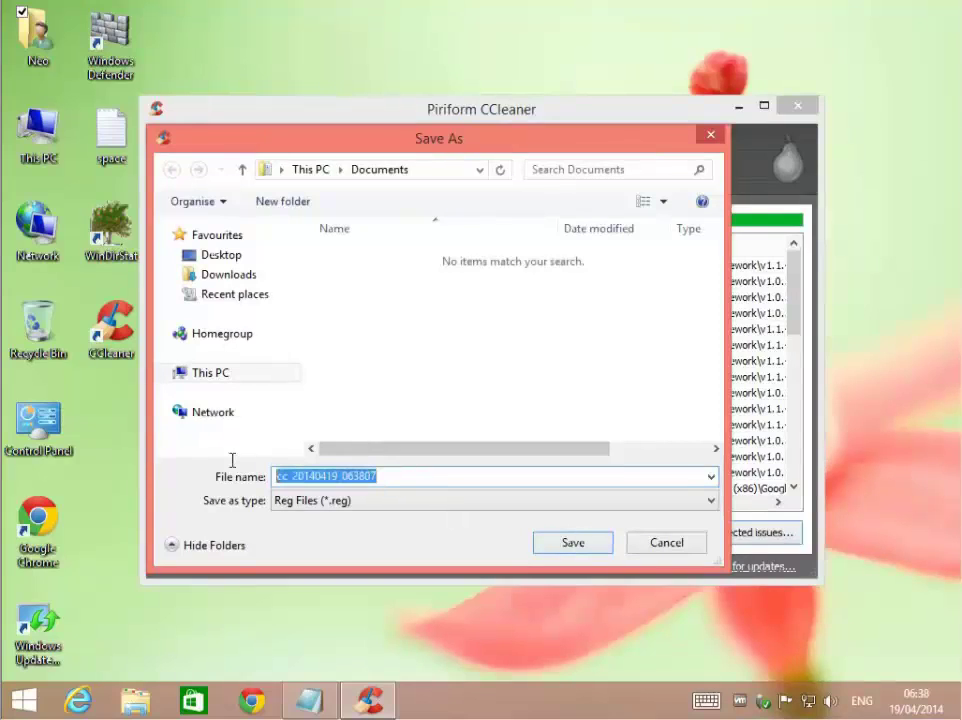
pyautogui.write('backup to registry cleaning')
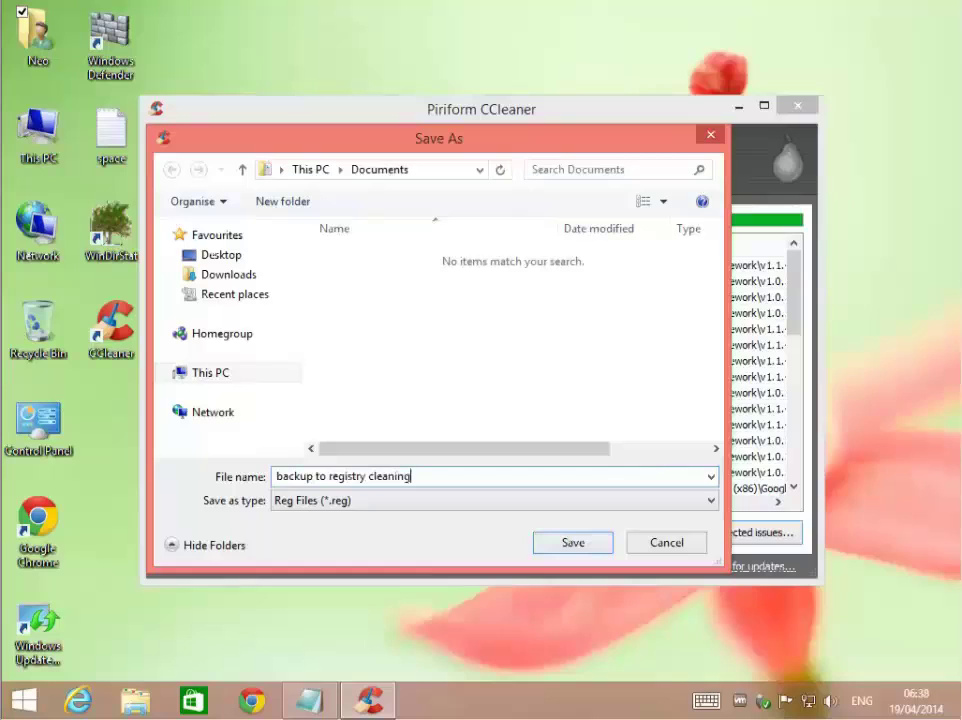
pyautogui.click(601, 551)
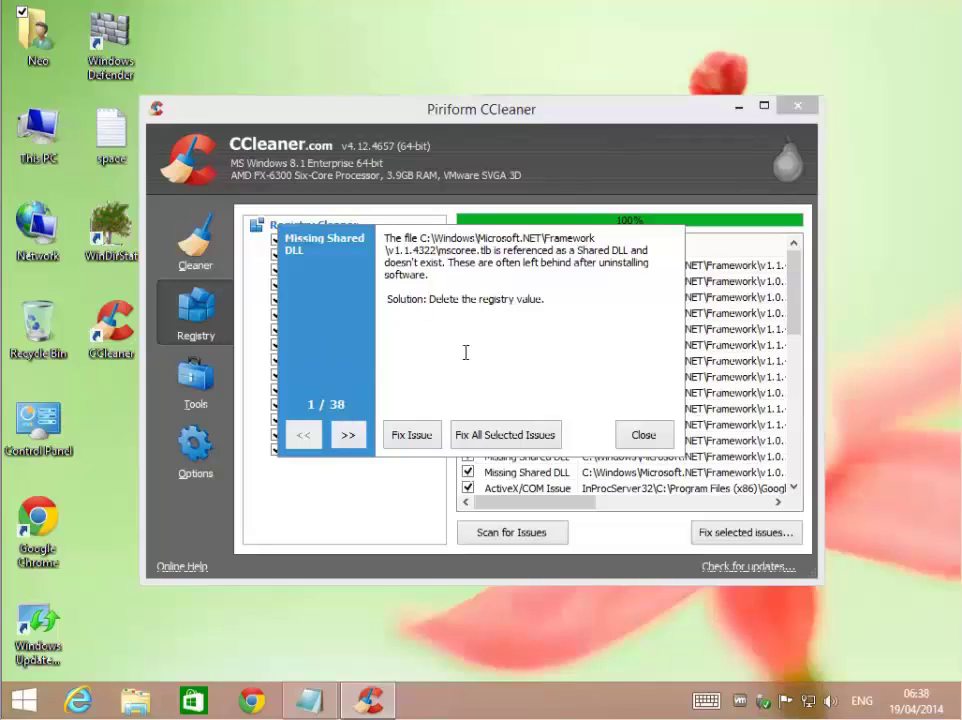
# Step: Fix all 38 registry issues at once, close the fixer, and show the Tools Uninstall list
pyautogui.click(517, 440)
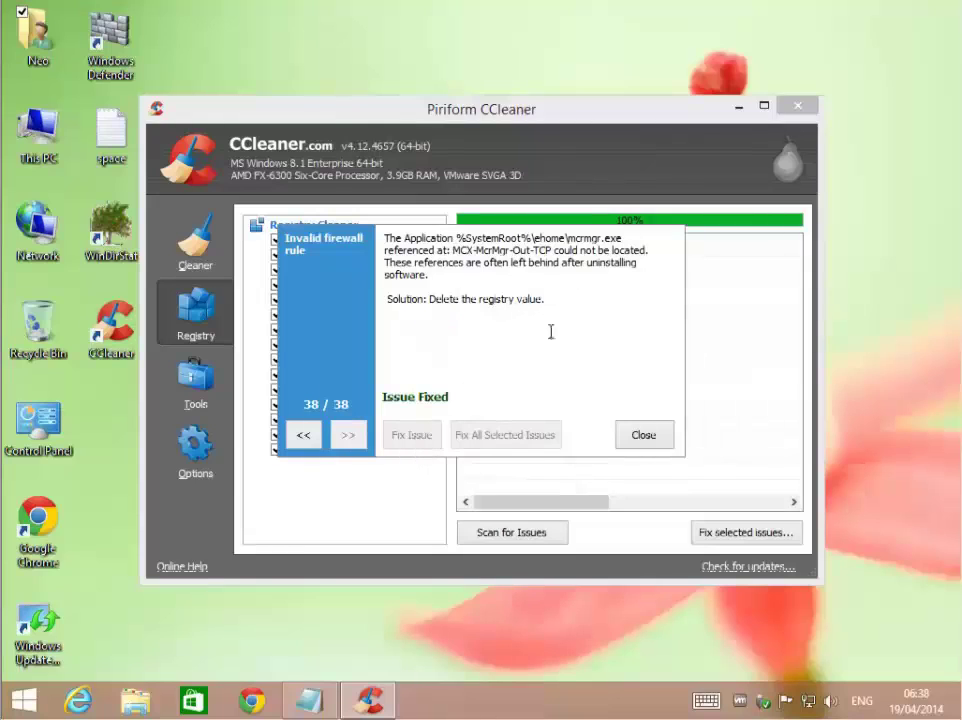
pyautogui.click(654, 437)
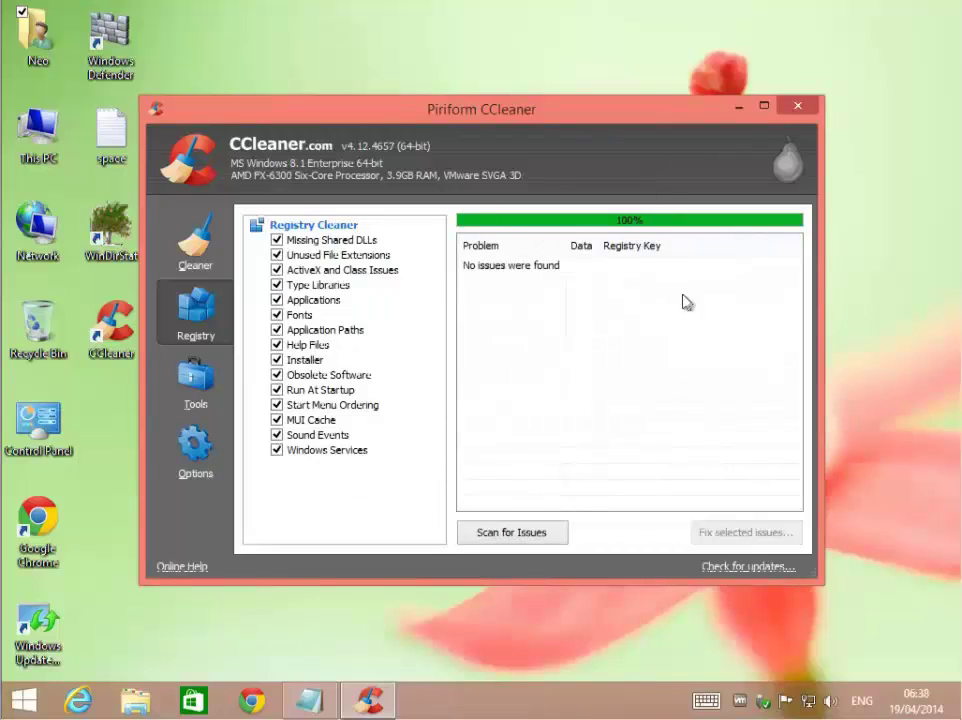
pyautogui.click(216, 390)
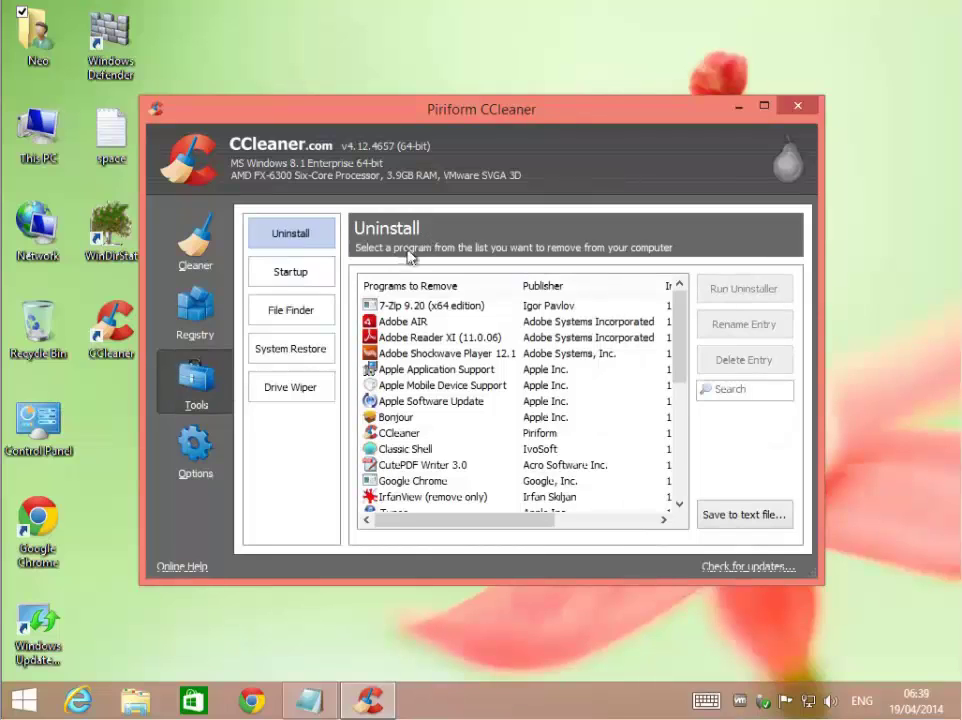
# Step: Browse the Startup entries for Windows, Internet Explorer, Google Chrome, Scheduled Tasks and Context Menu
pyautogui.click(312, 274)
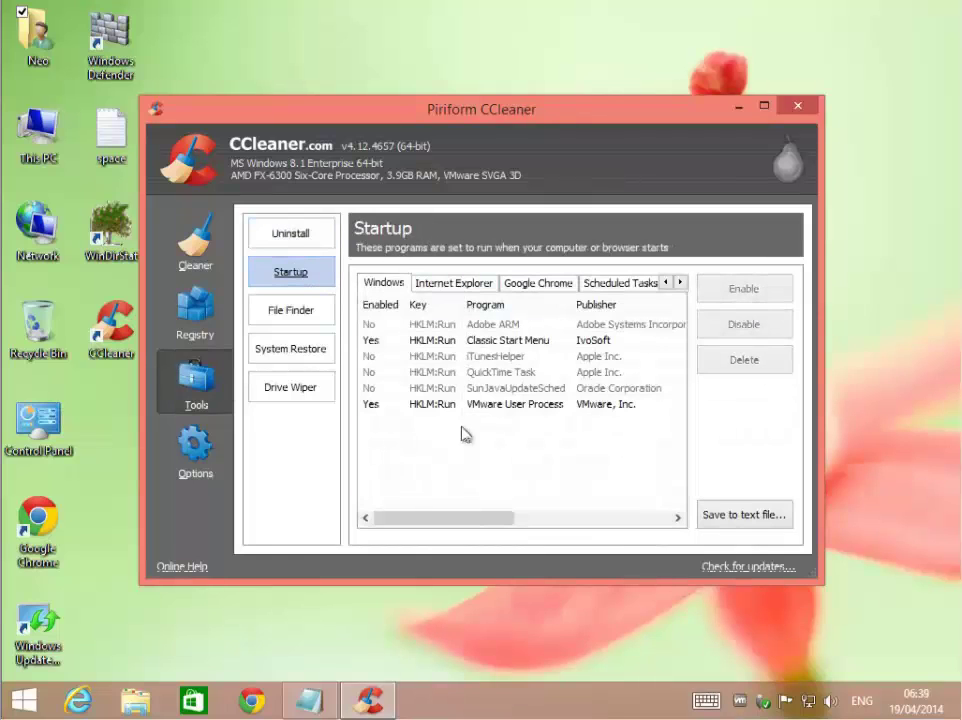
pyautogui.click(473, 288)
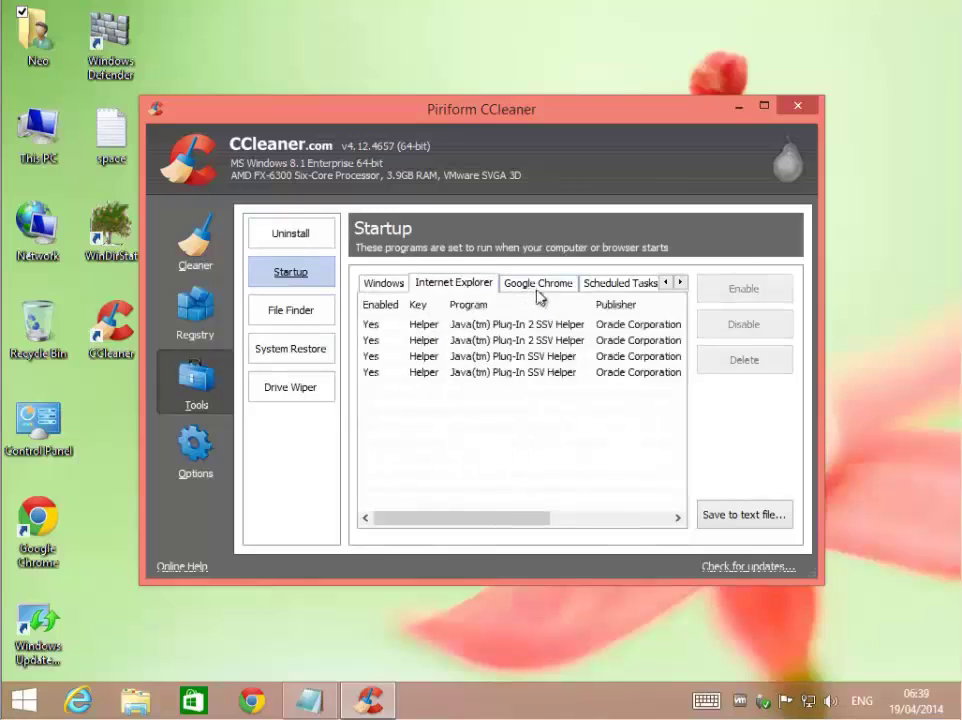
pyautogui.click(538, 284)
pyautogui.click(612, 284)
pyautogui.click(681, 283)
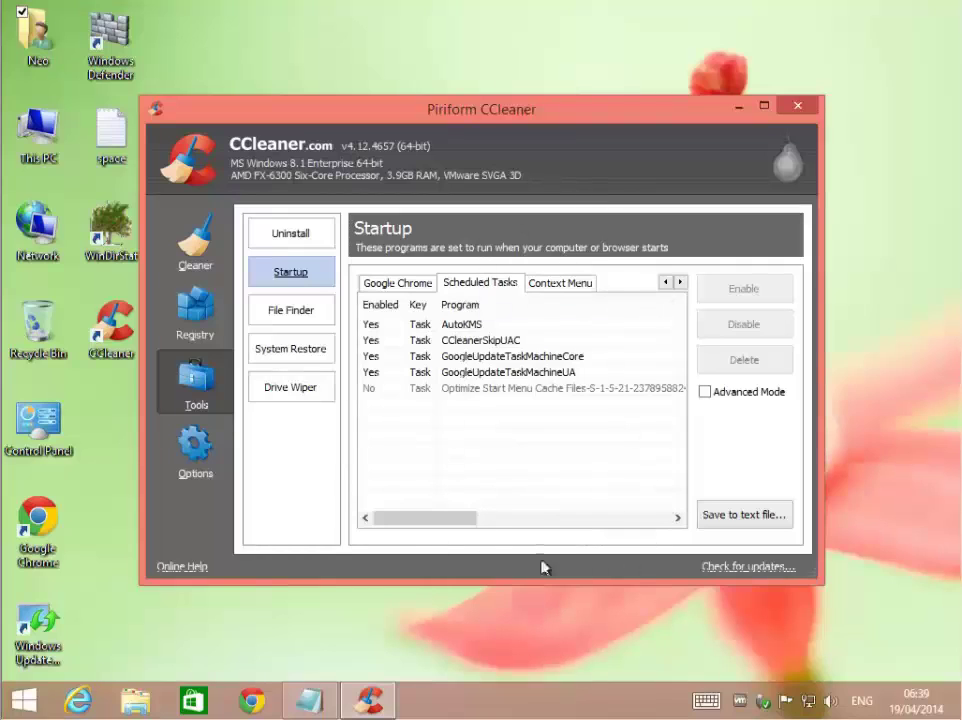
# Step: Look over the File Finder duplicate options, then list the System Restore points
pyautogui.click(287, 312)
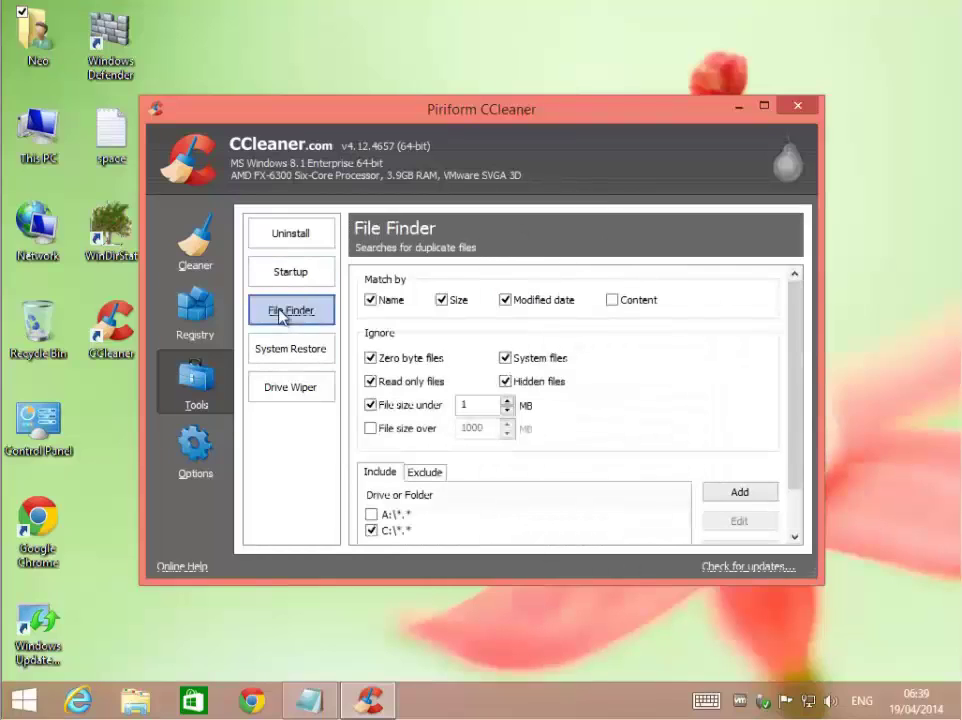
pyautogui.moveTo(803, 297); pyautogui.dragTo(807, 386)
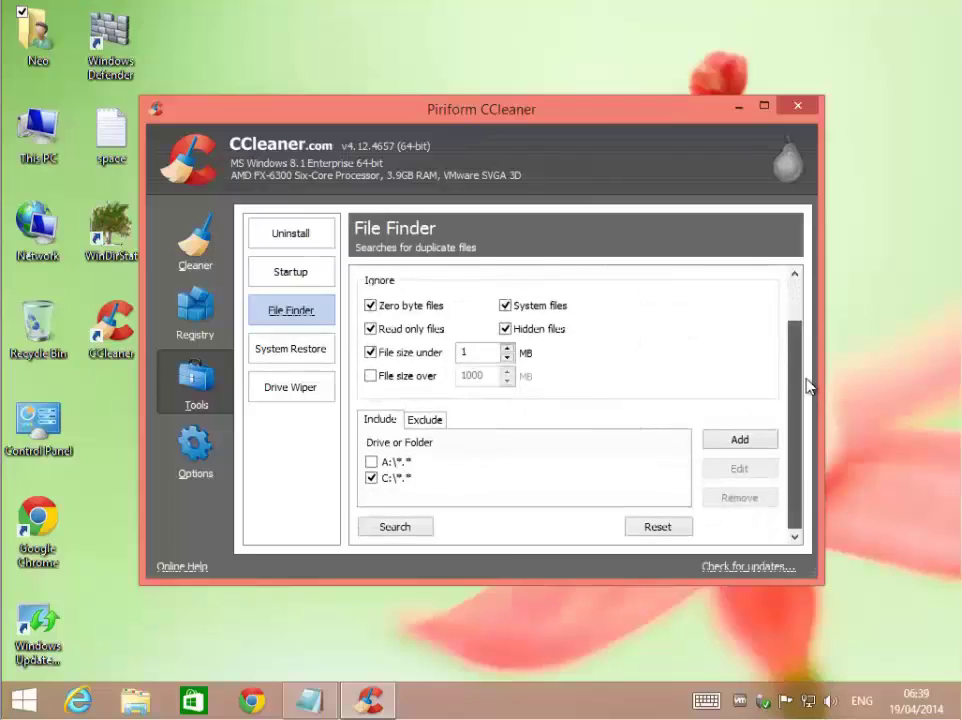
pyautogui.click(320, 360)
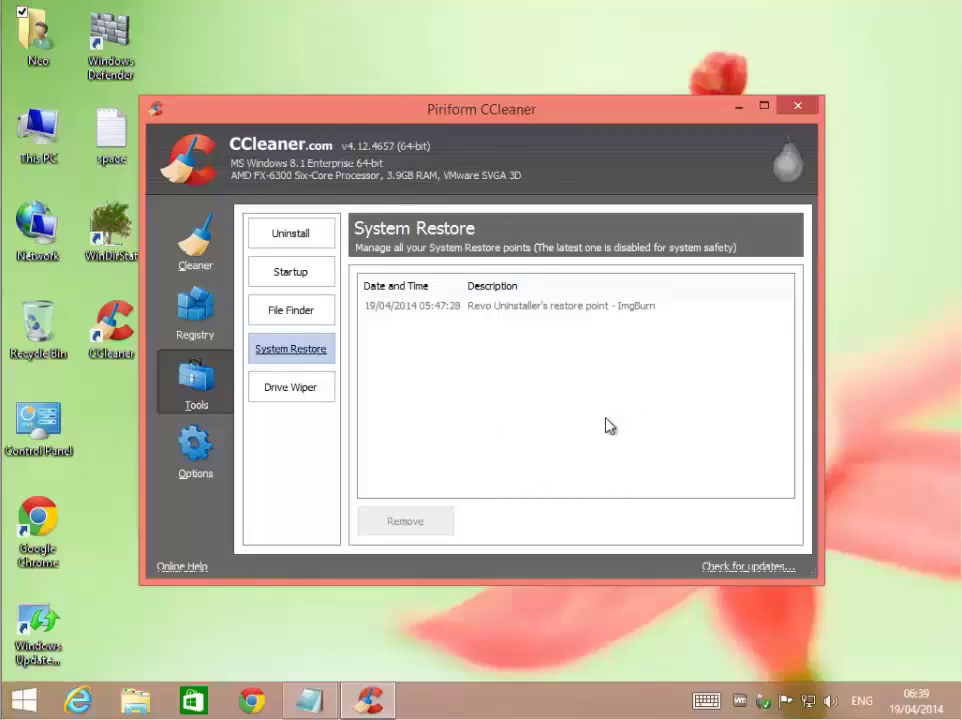
# Step: View the Drive Wiper options, then the Options About and Advanced settings pages
pyautogui.click(329, 396)
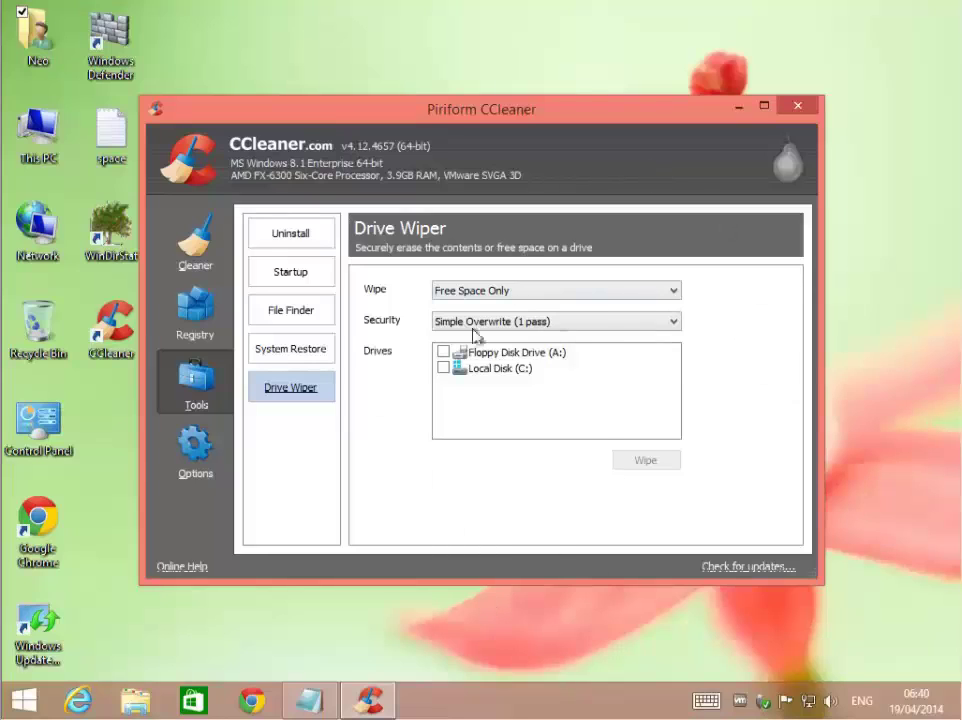
pyautogui.click(207, 456)
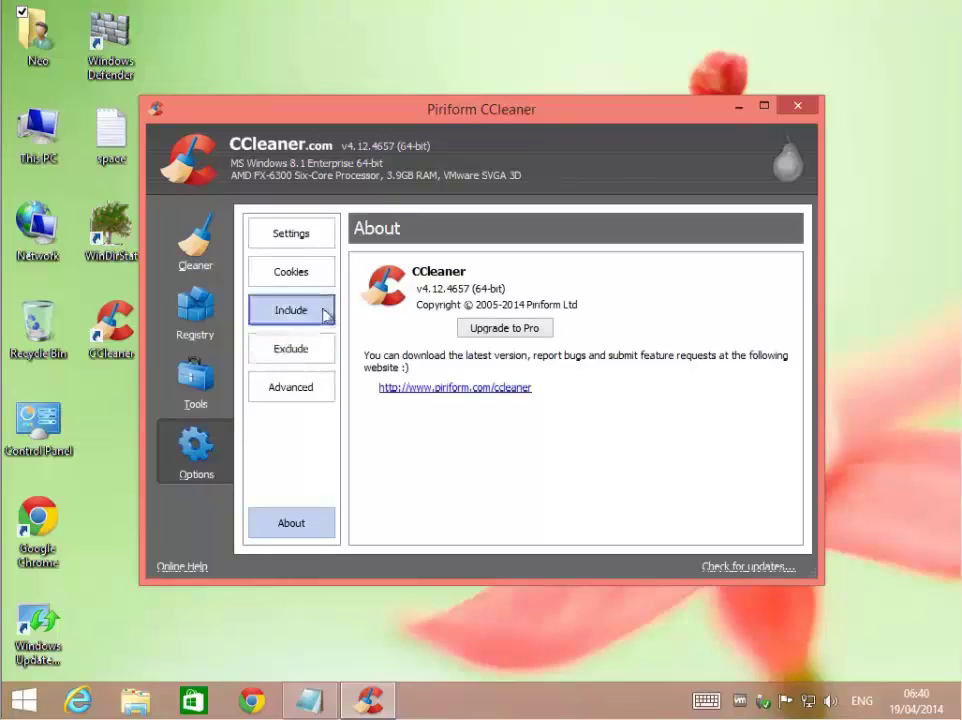
pyautogui.click(293, 390)
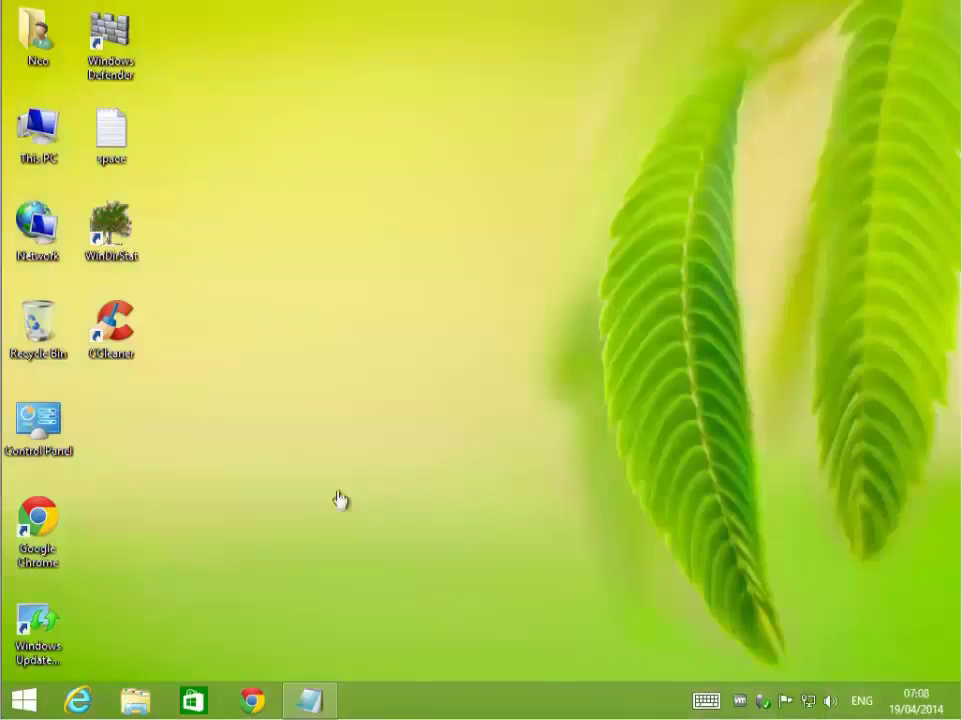
# Step: Launch Chrome from the desktop and start typing 'dupeguru' in the address bar, correcting a typo
pyautogui.doubleClick(38, 520)
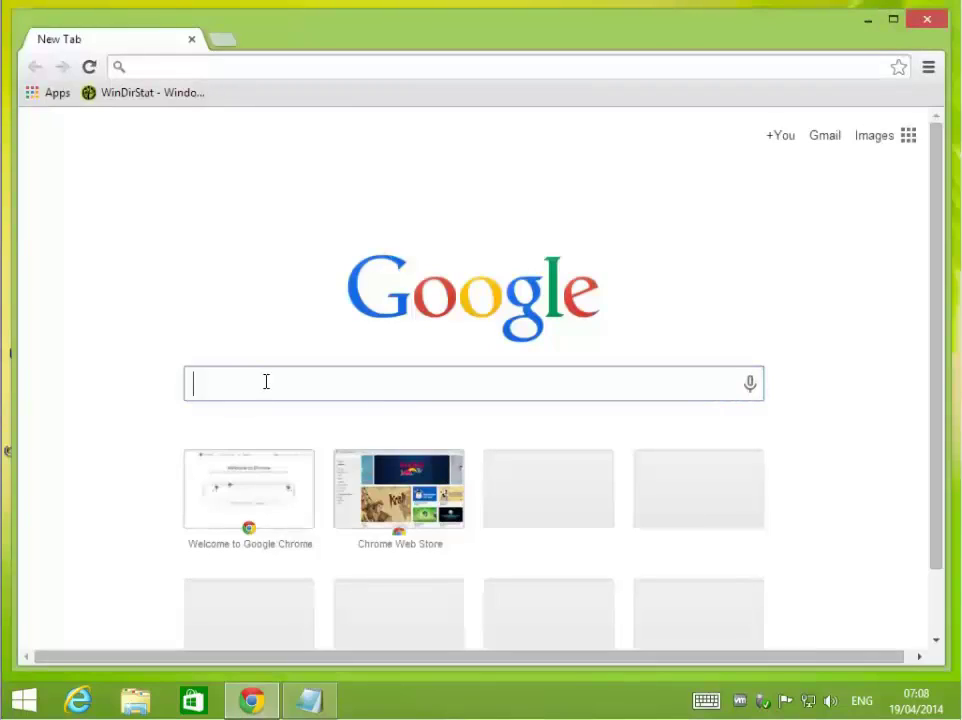
pyautogui.write('due')
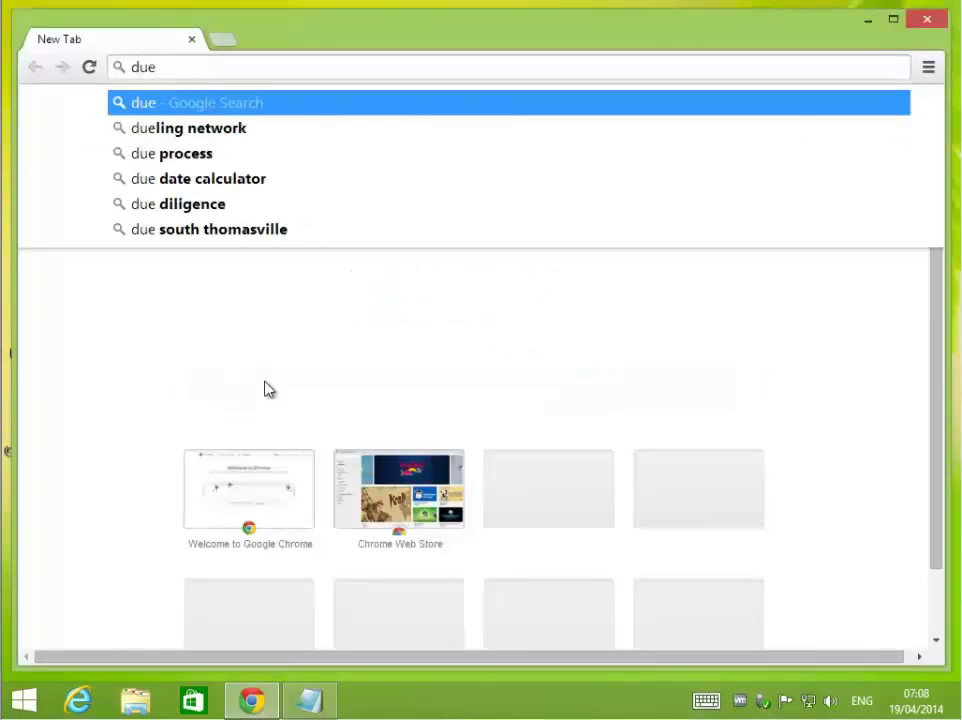
pyautogui.press('BackSpace')
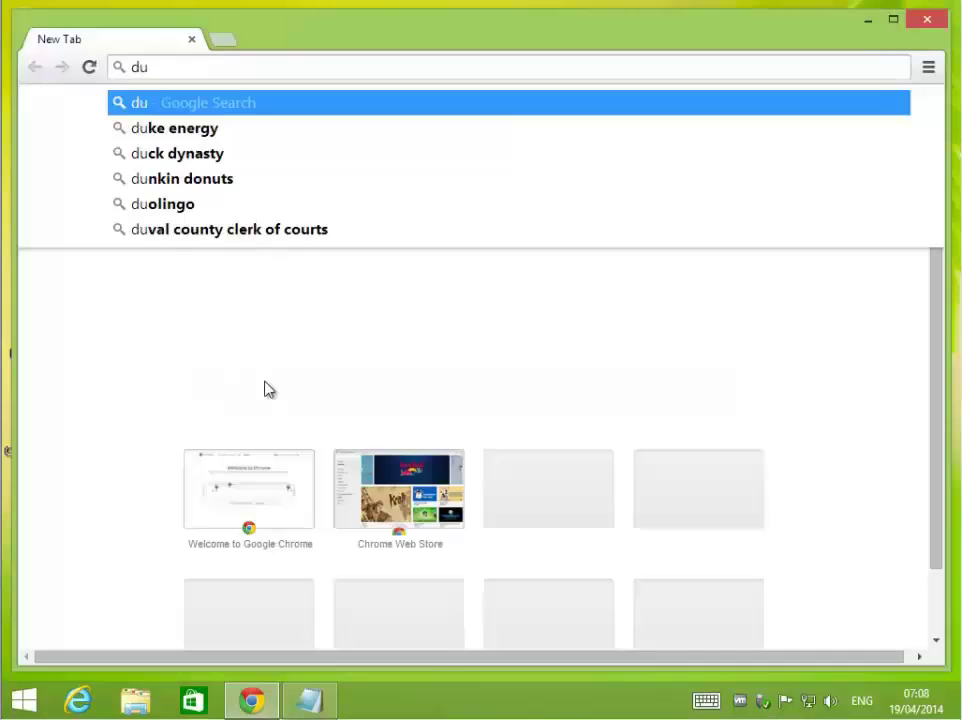
# Step: Finish typing 'dupeguru', search it, and open the 'dupeGuru - Duplicate file scanner' result
pyautogui.write('peguru')
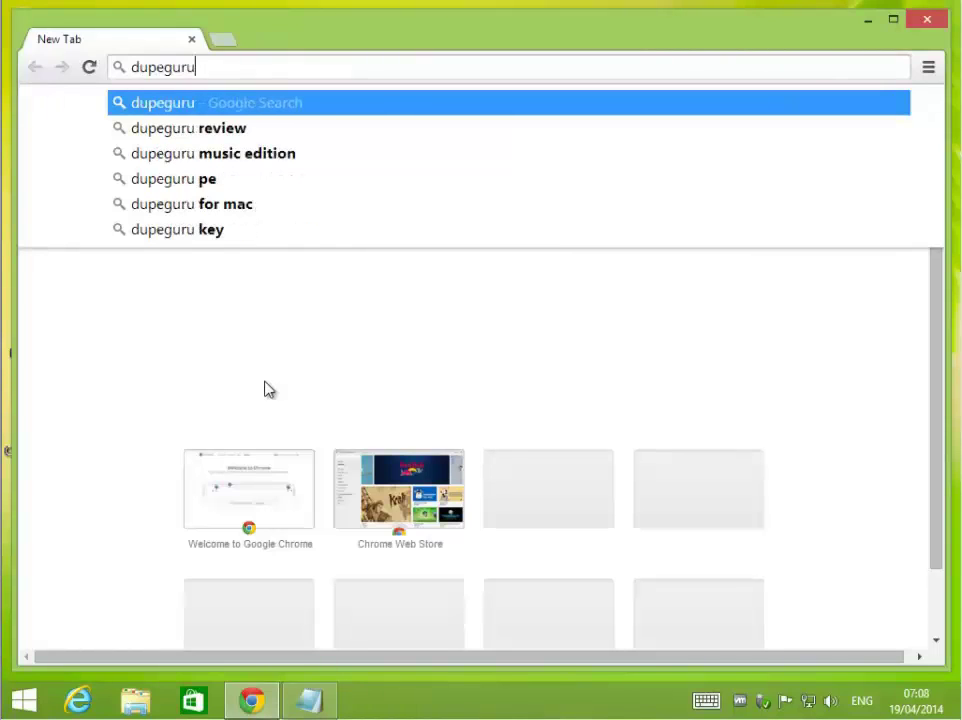
pyautogui.press('Return')
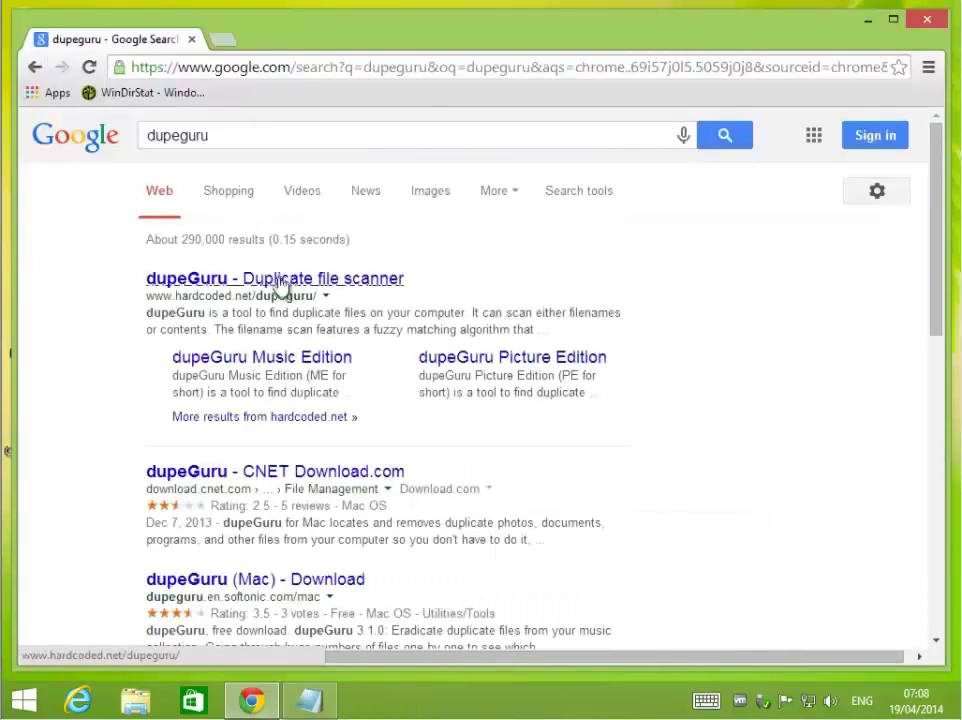
pyautogui.click(283, 286)
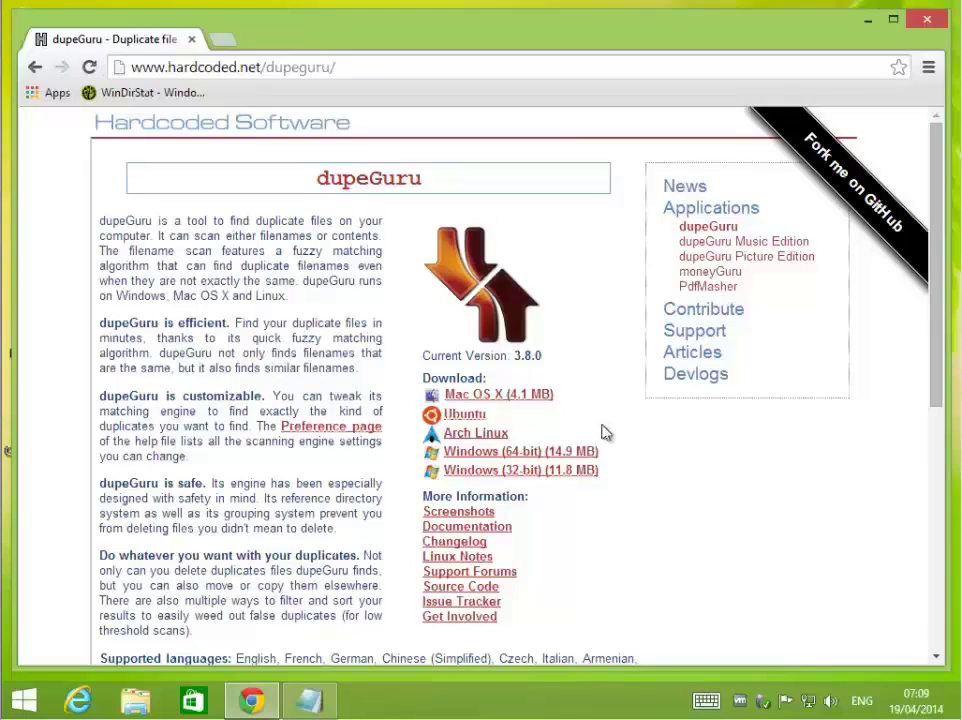
# Step: Minimize Chrome and open This PC Properties to confirm the 64-bit system type, then close it
pyautogui.click(865, 19)
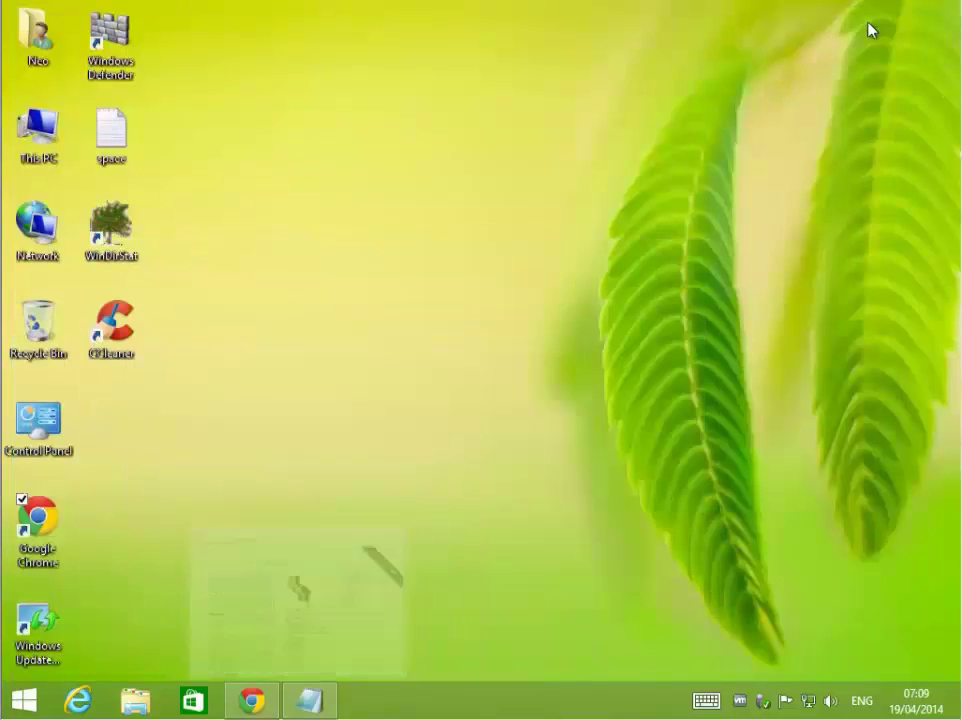
pyautogui.rightClick(38, 97)
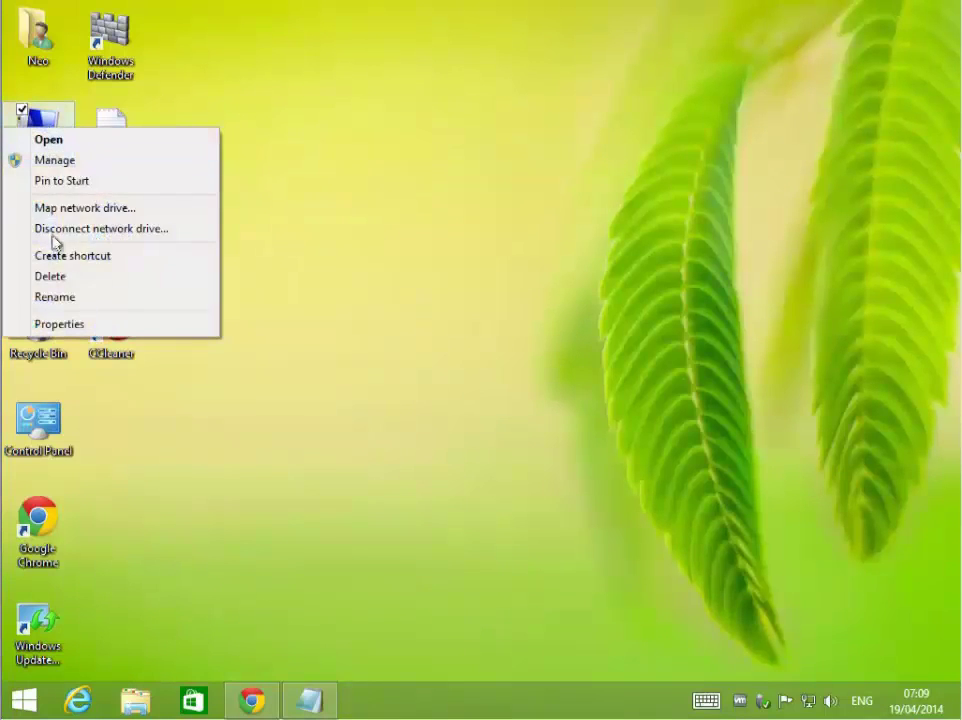
pyautogui.click(76, 324)
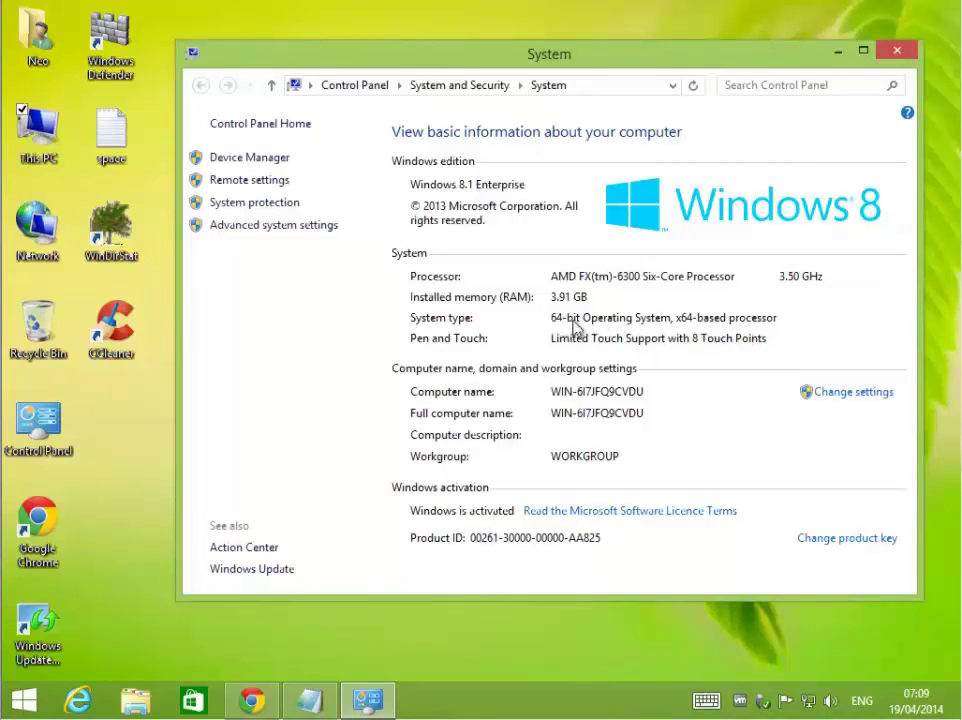
pyautogui.click(896, 53)
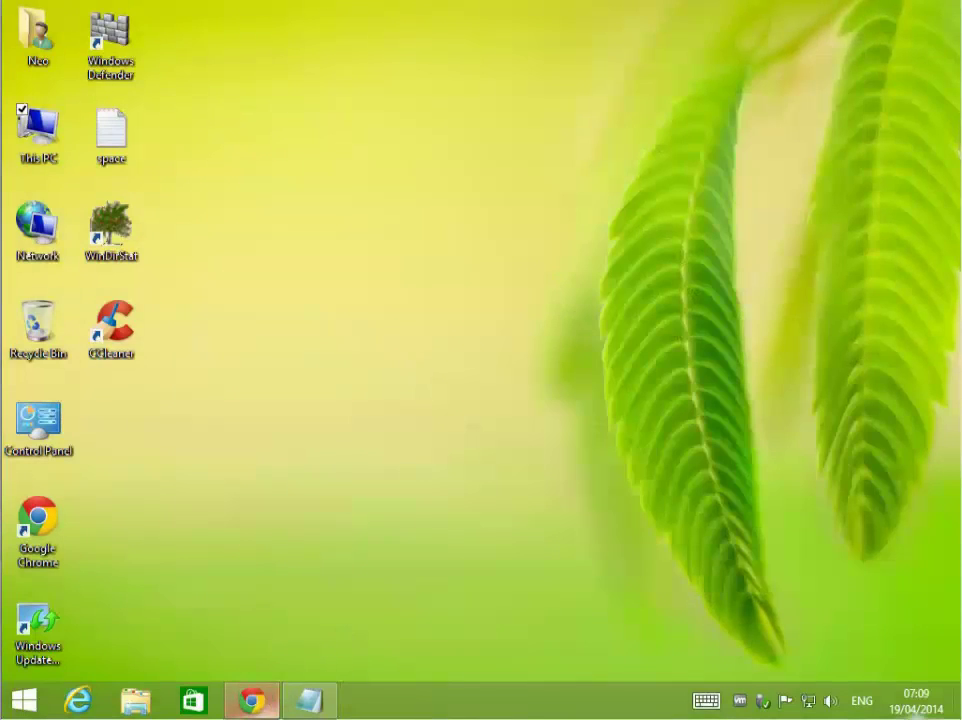
# Step: Restore Chrome, download the Windows 64-bit installer dupeguru_win64_3.8.0.msi, and show all downloads
pyautogui.click(254, 698)
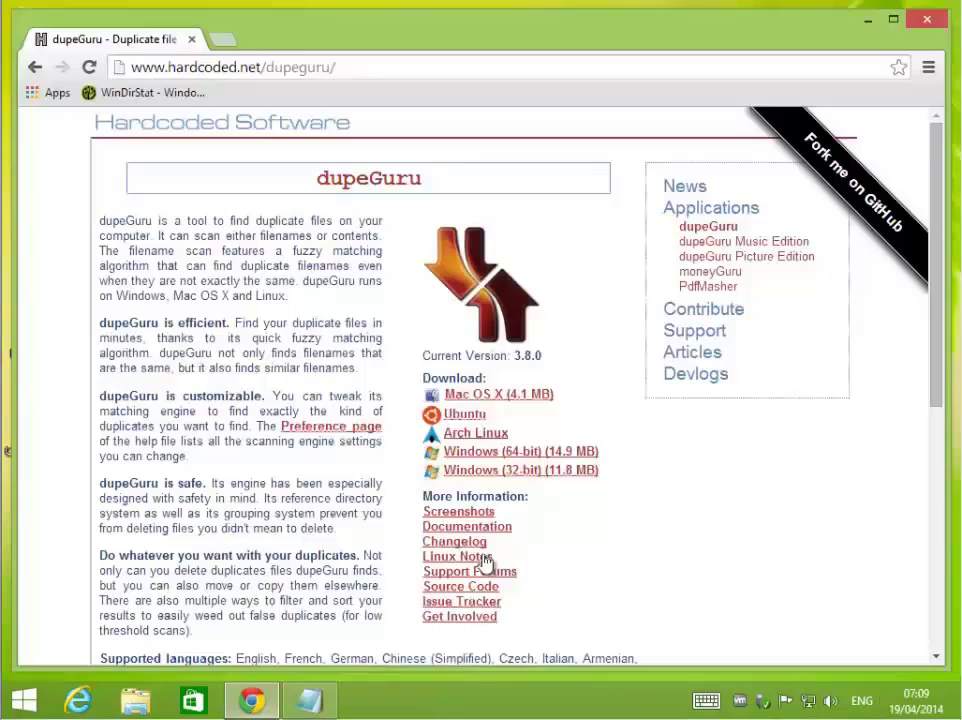
pyautogui.click(512, 462)
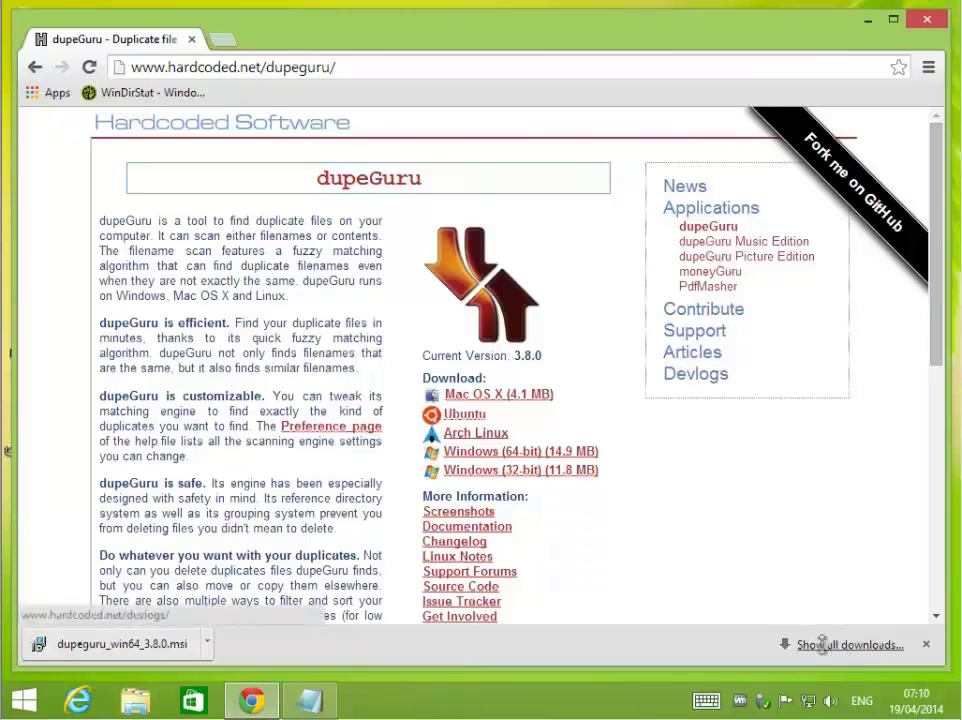
pyautogui.click(851, 645)
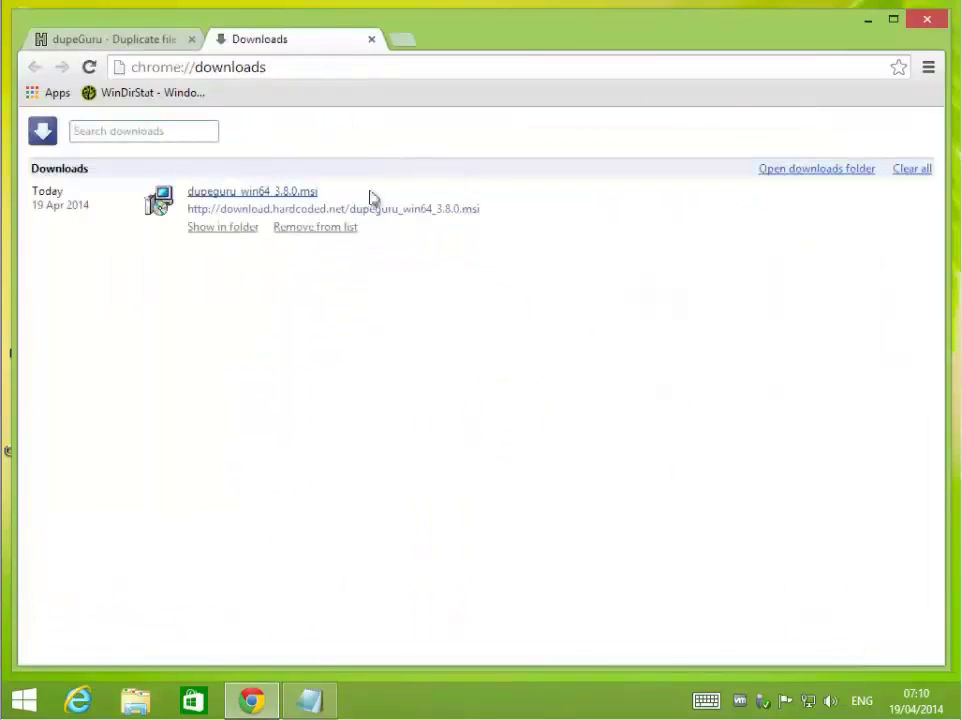
# Step: Launch the downloaded dupeGuru installer and cancel the duplicate setup wizard that opened
pyautogui.click(306, 198)
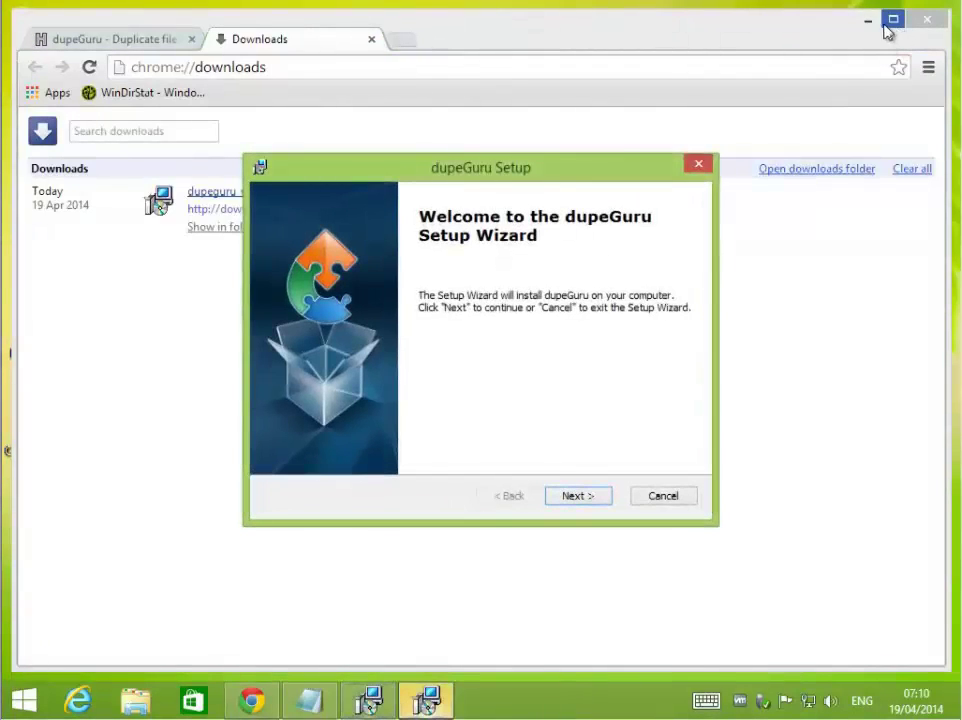
pyautogui.click(872, 21)
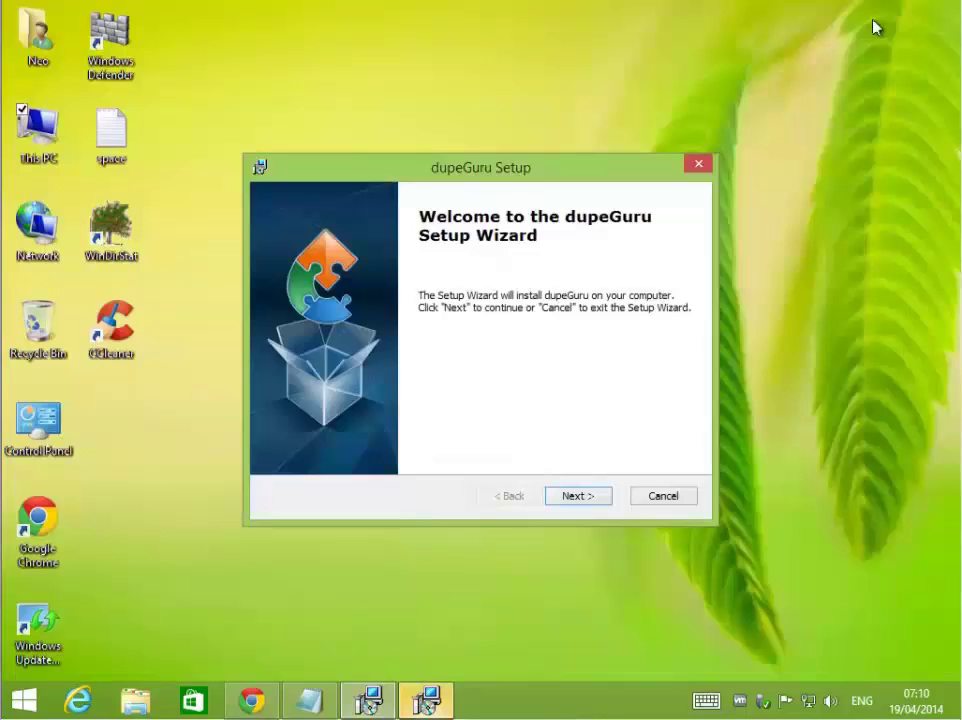
pyautogui.click(591, 494)
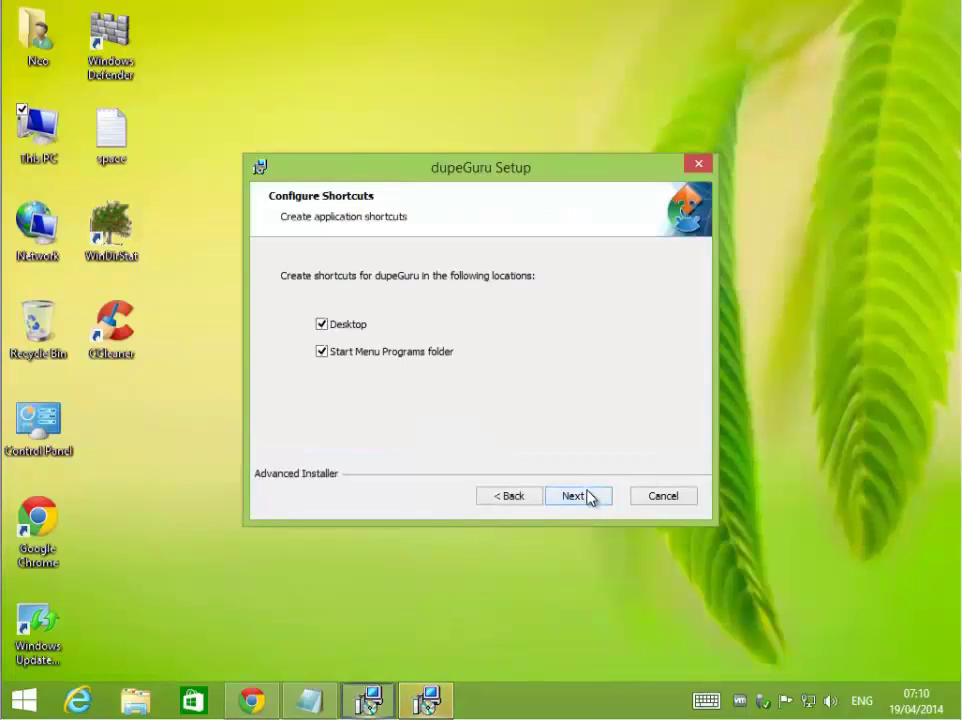
pyautogui.click(427, 703)
pyautogui.click(668, 497)
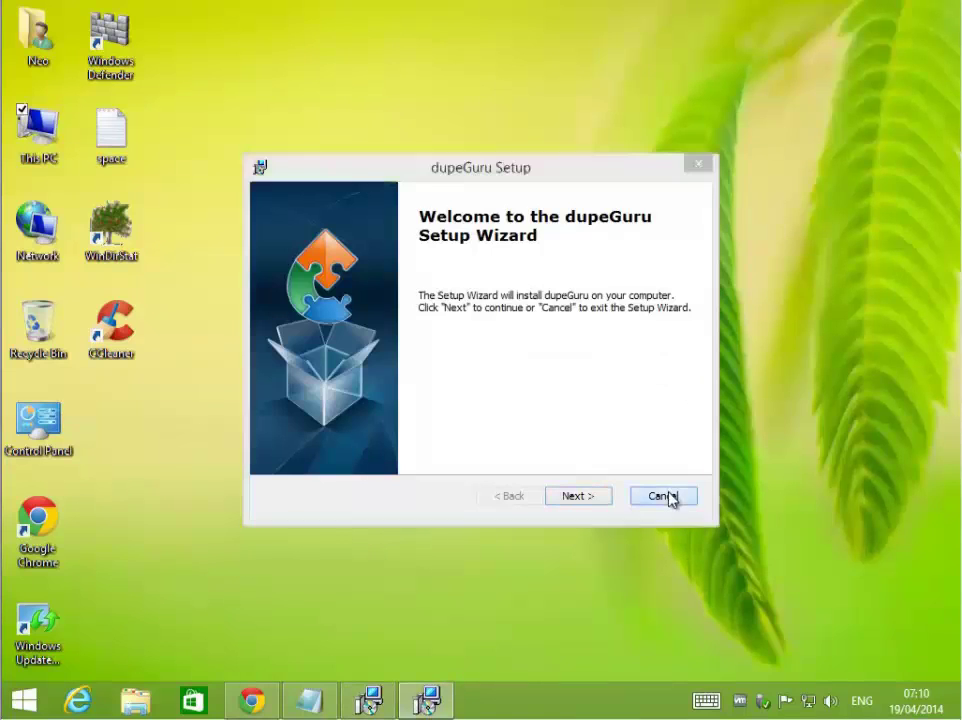
pyautogui.click(449, 387)
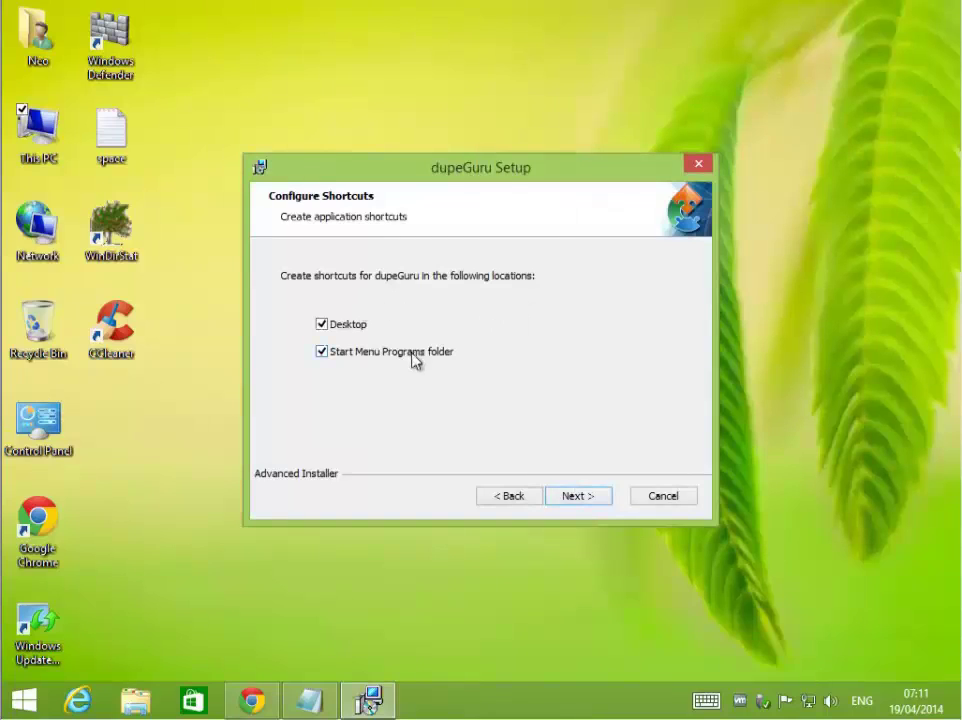
# Step: Install dupeGuru with both shortcuts into C:\Program Files\Hardcoded Software\dupeGuru\ and launch it
pyautogui.click(586, 497)
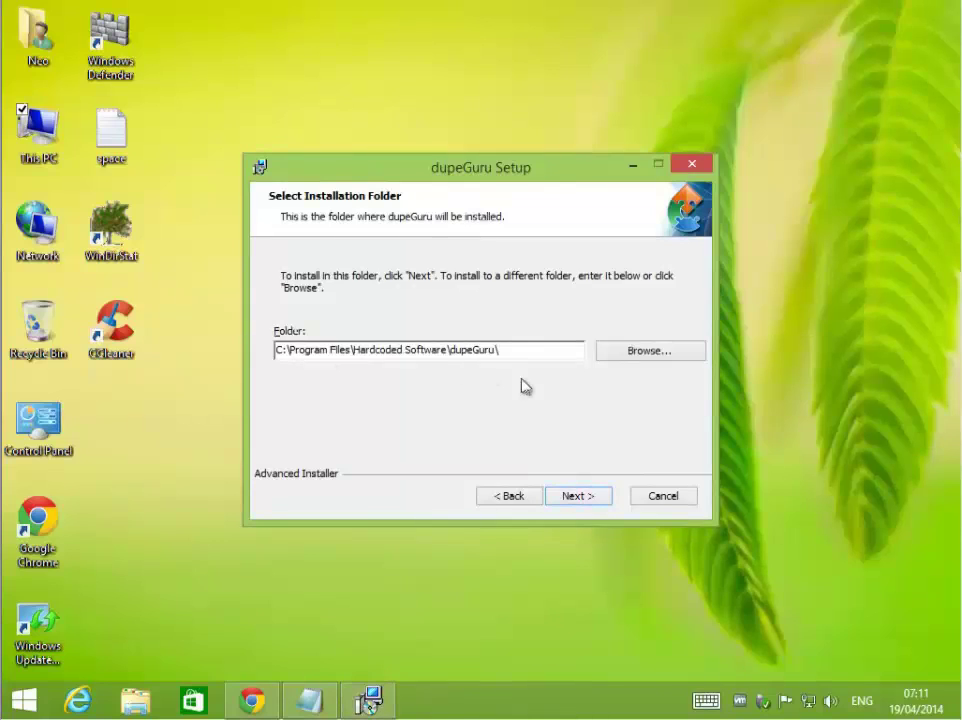
pyautogui.click(660, 354)
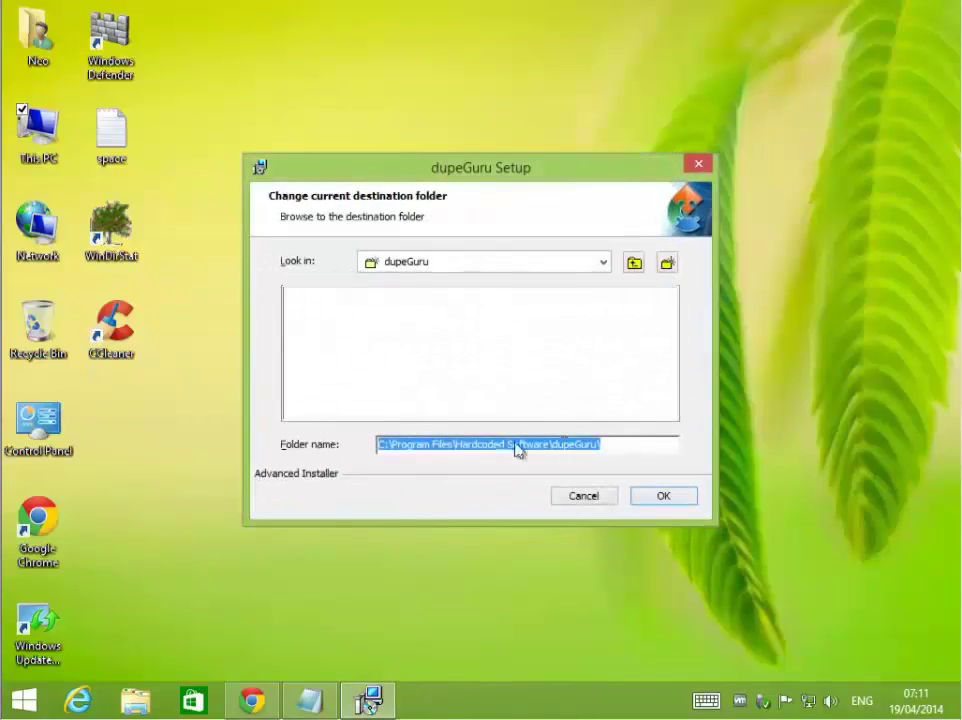
pyautogui.click(665, 503)
pyautogui.click(578, 497)
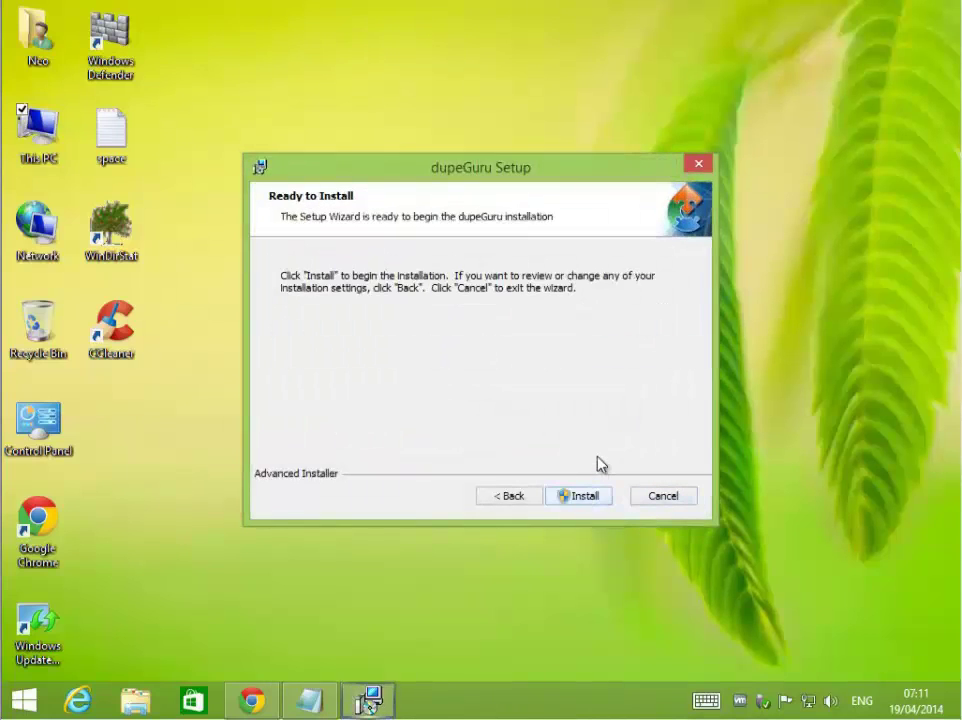
pyautogui.click(590, 503)
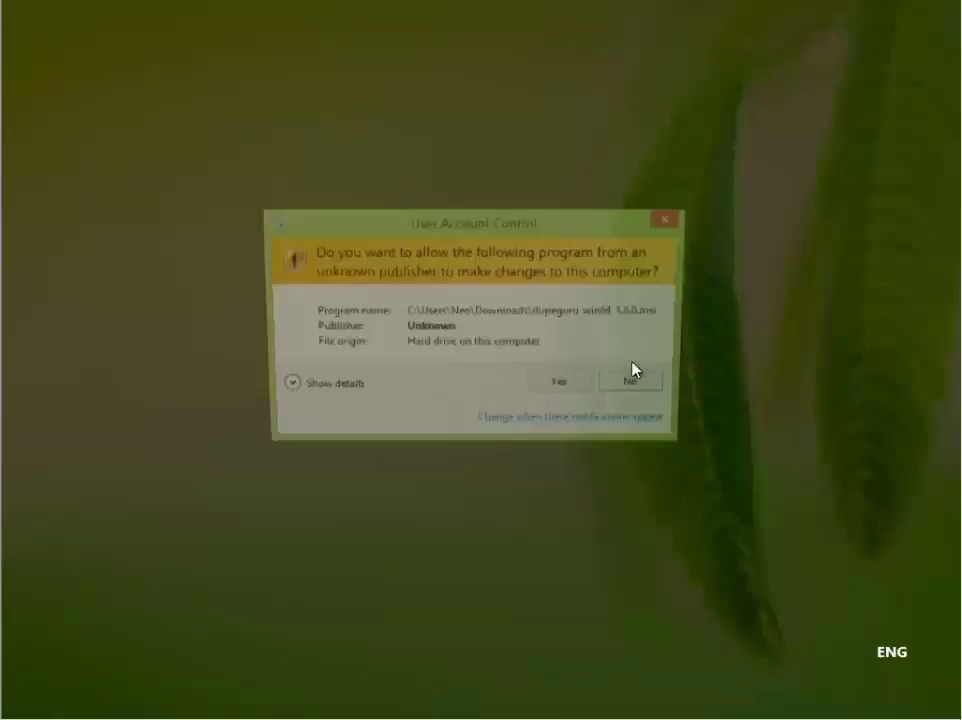
pyautogui.click(571, 392)
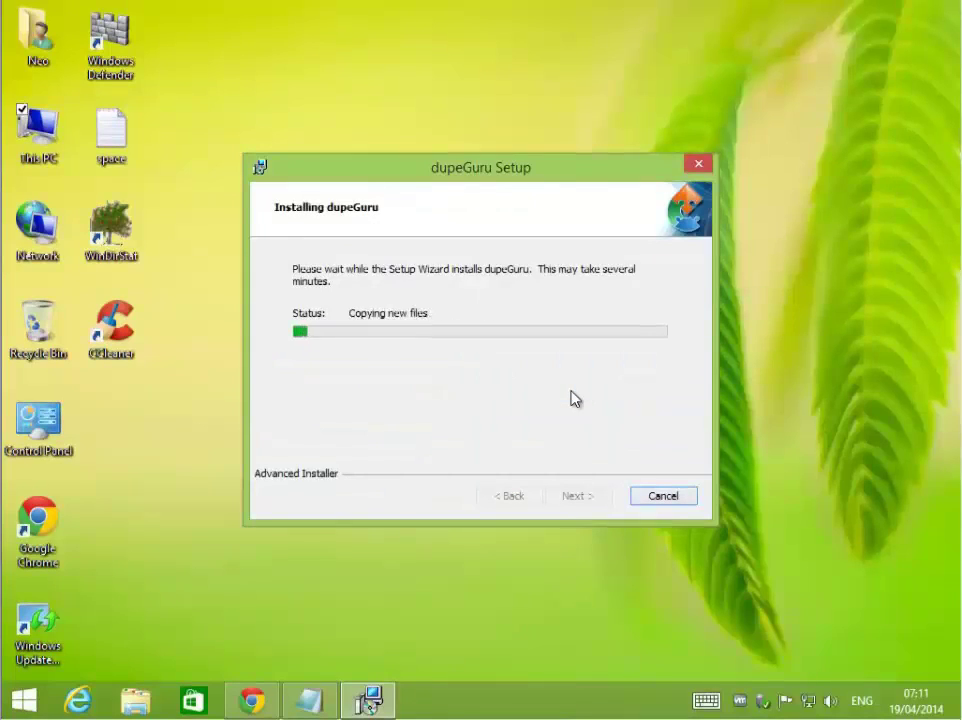
pyautogui.click(584, 500)
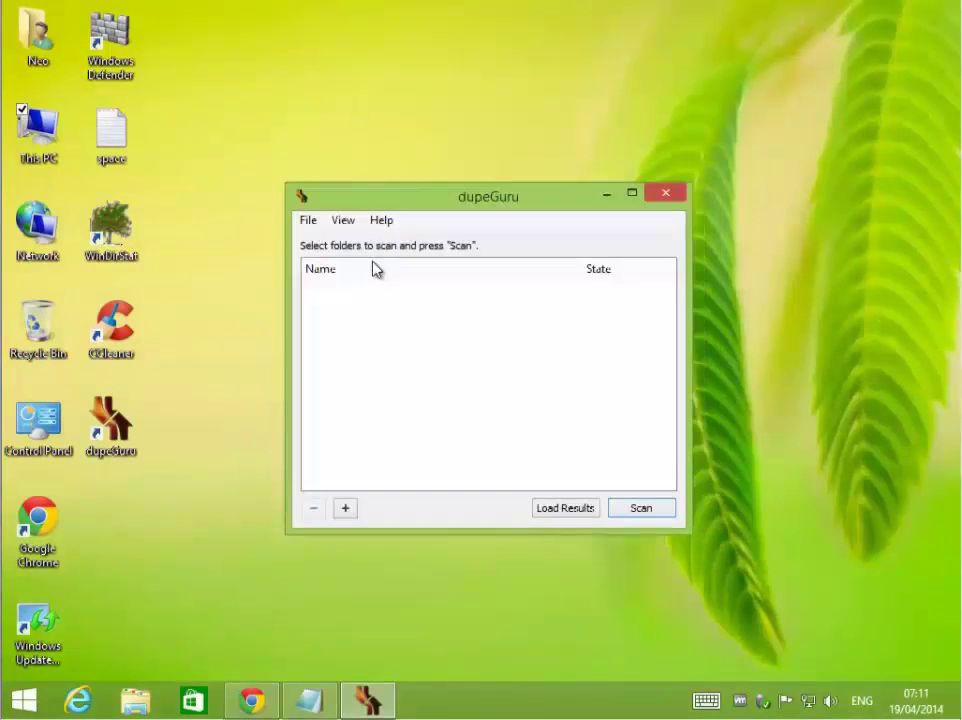
# Step: Browse from Local Disk (C:) through Users and add the current user's profile folder to the scan list
pyautogui.click(346, 508)
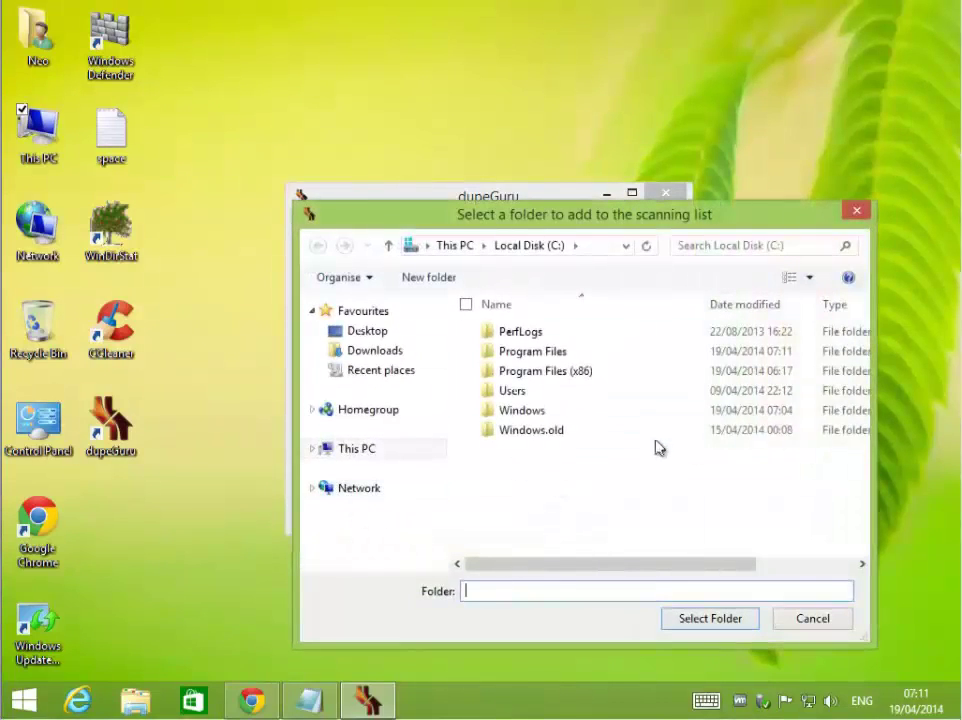
pyautogui.click(530, 250)
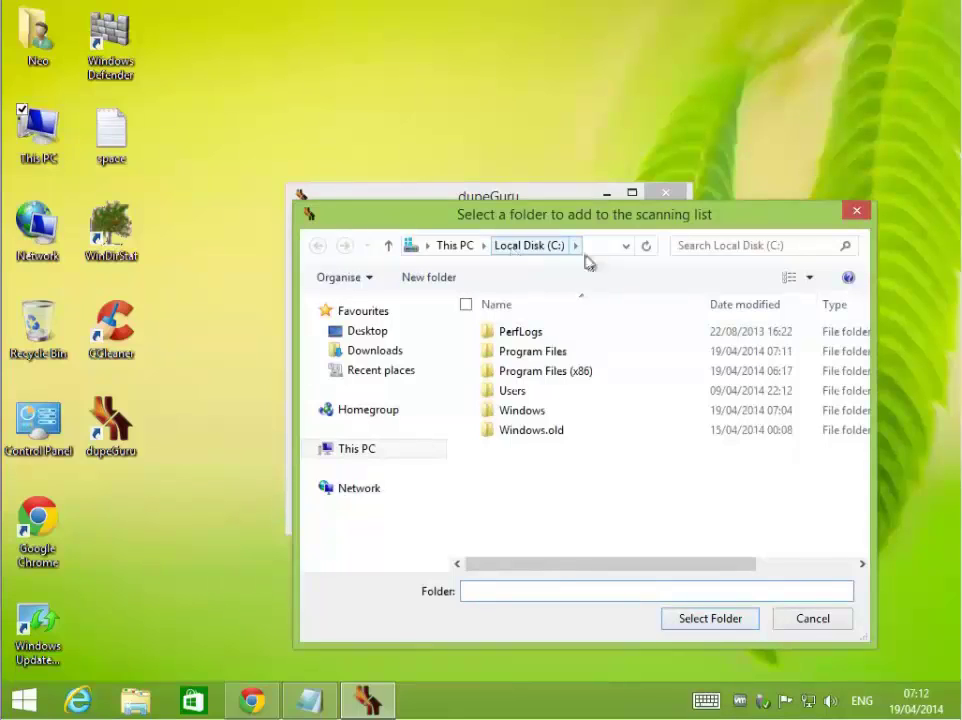
pyautogui.click(553, 257)
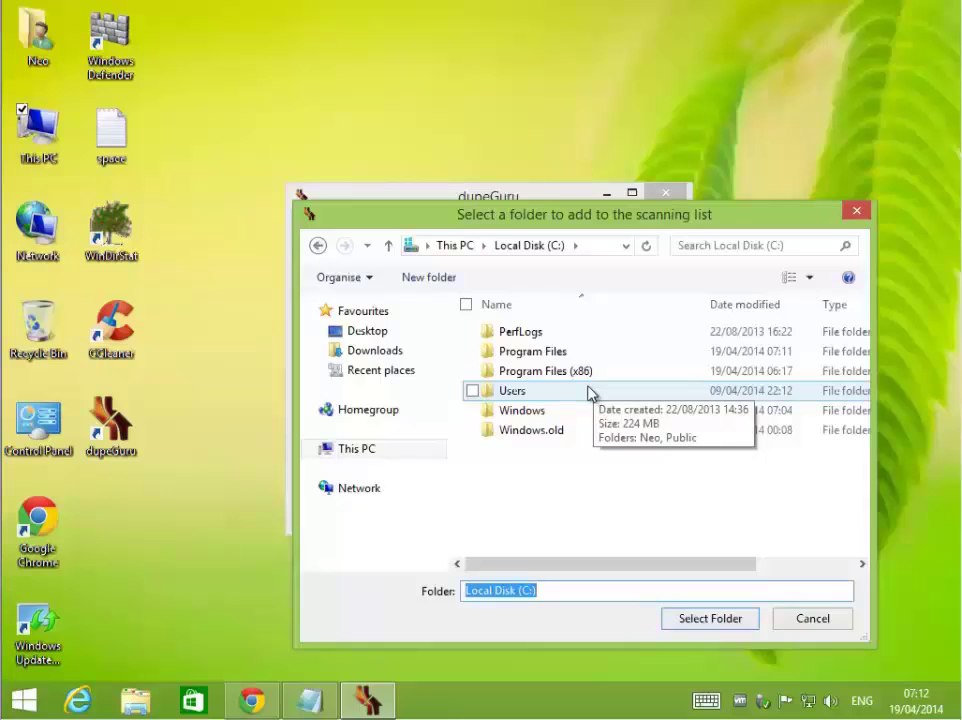
pyautogui.doubleClick(517, 392)
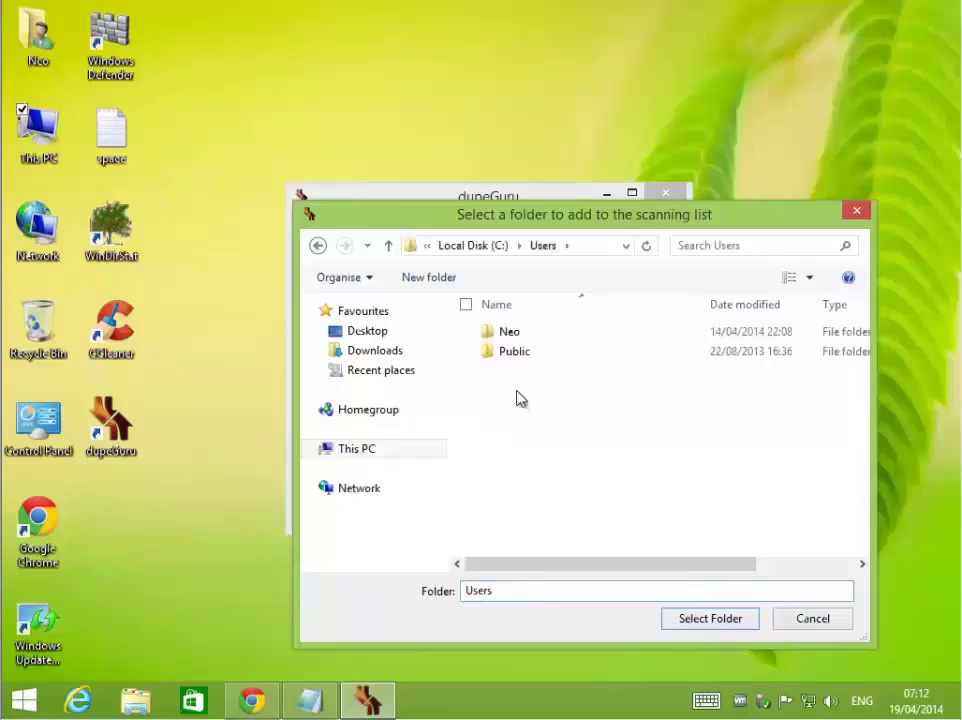
pyautogui.doubleClick(510, 336)
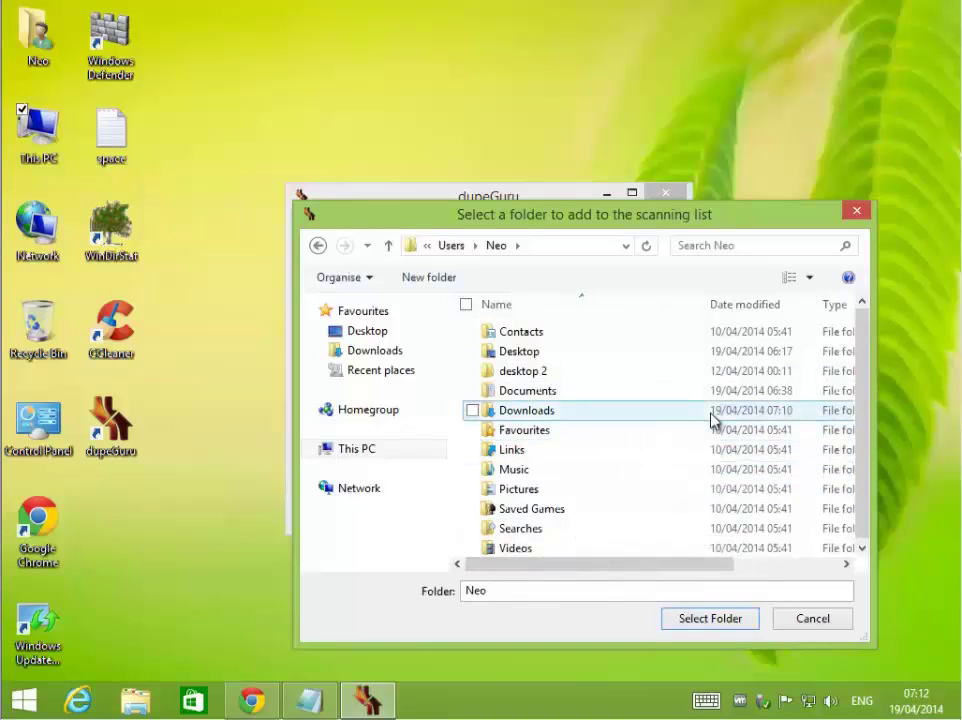
pyautogui.moveTo(773, 217); pyautogui.dragTo(703, 148)
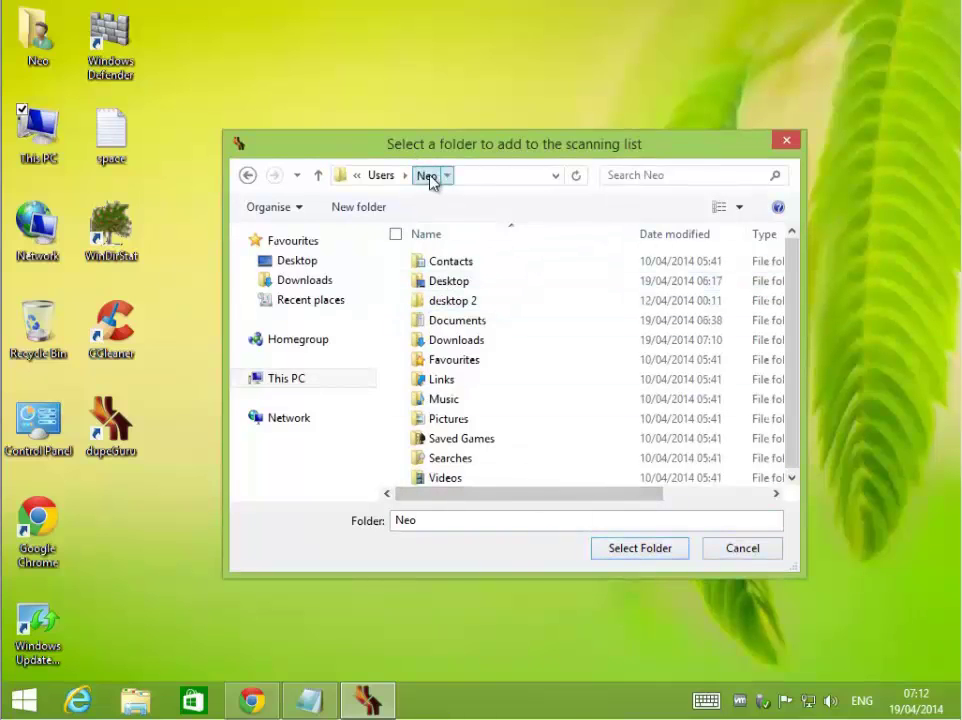
pyautogui.click(640, 549)
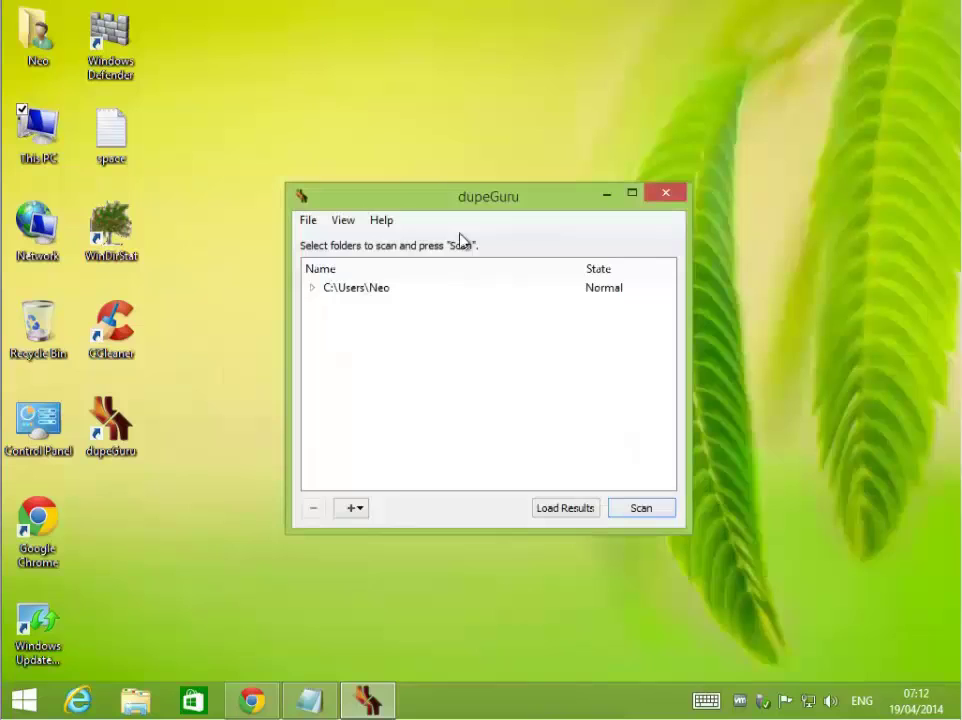
# Step: Scan for duplicates, maximize the Results window and widen the Folder column to show full paths
pyautogui.click(641, 512)
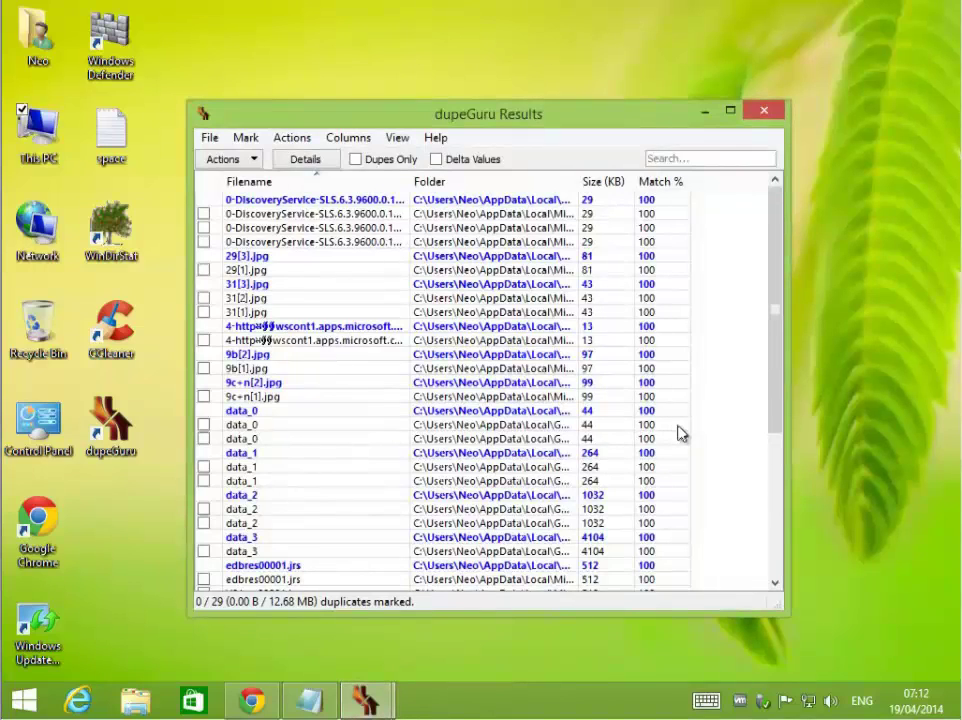
pyautogui.click(731, 111)
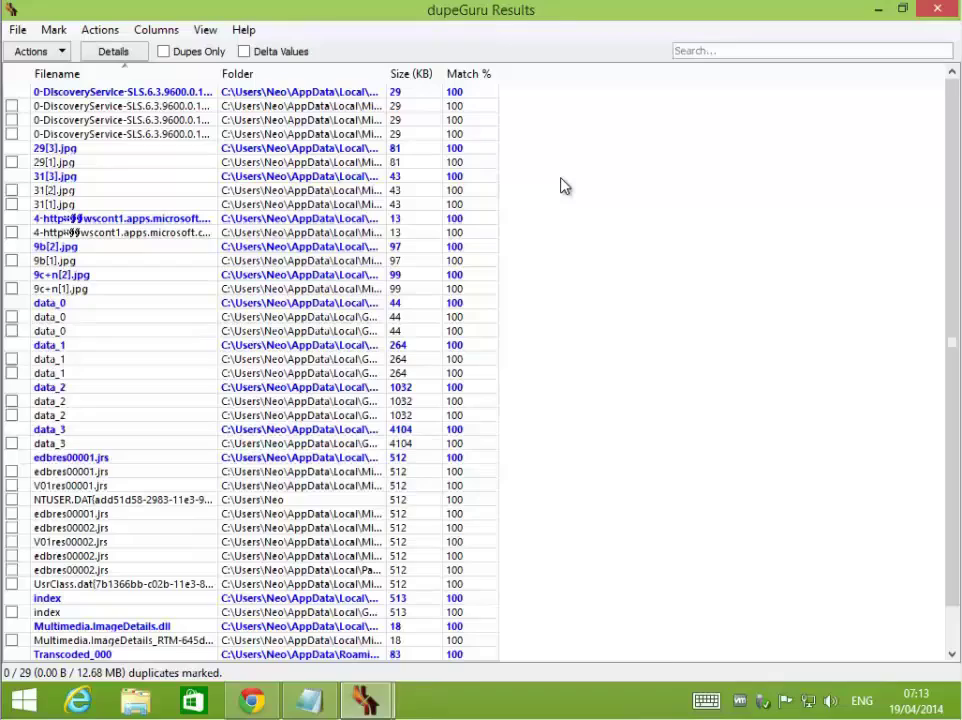
pyautogui.moveTo(955, 112); pyautogui.dragTo(940, 146)
pyautogui.moveTo(384, 73); pyautogui.dragTo(880, 82)
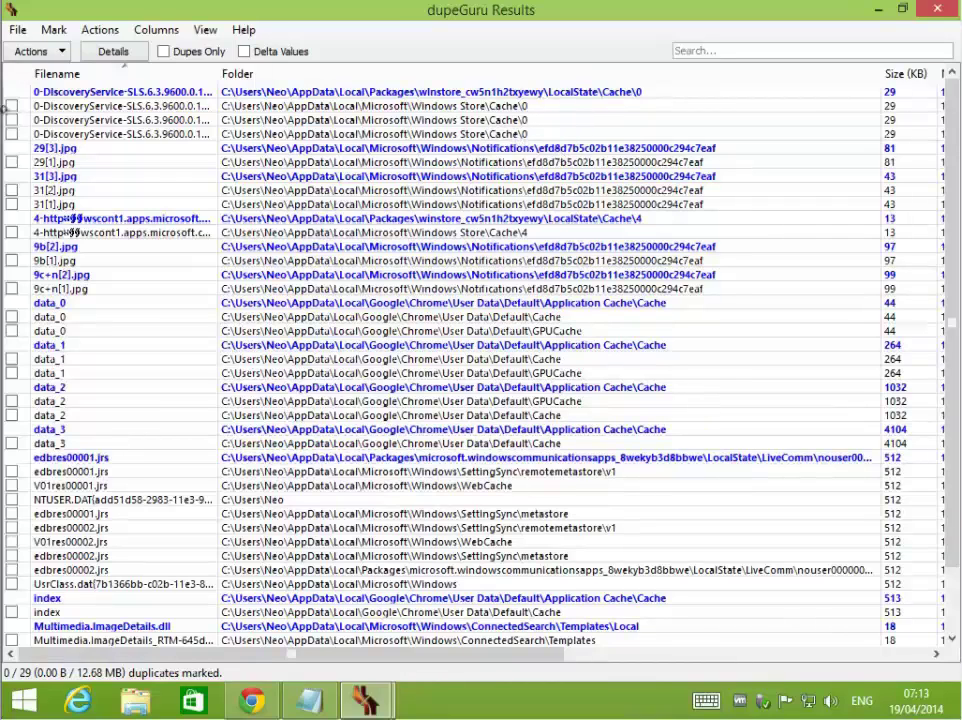
# Step: Mark three 0-DiscoveryService copies and 29[1].jpg, totalling 167.42 KB
pyautogui.click(11, 105)
pyautogui.click(11, 119)
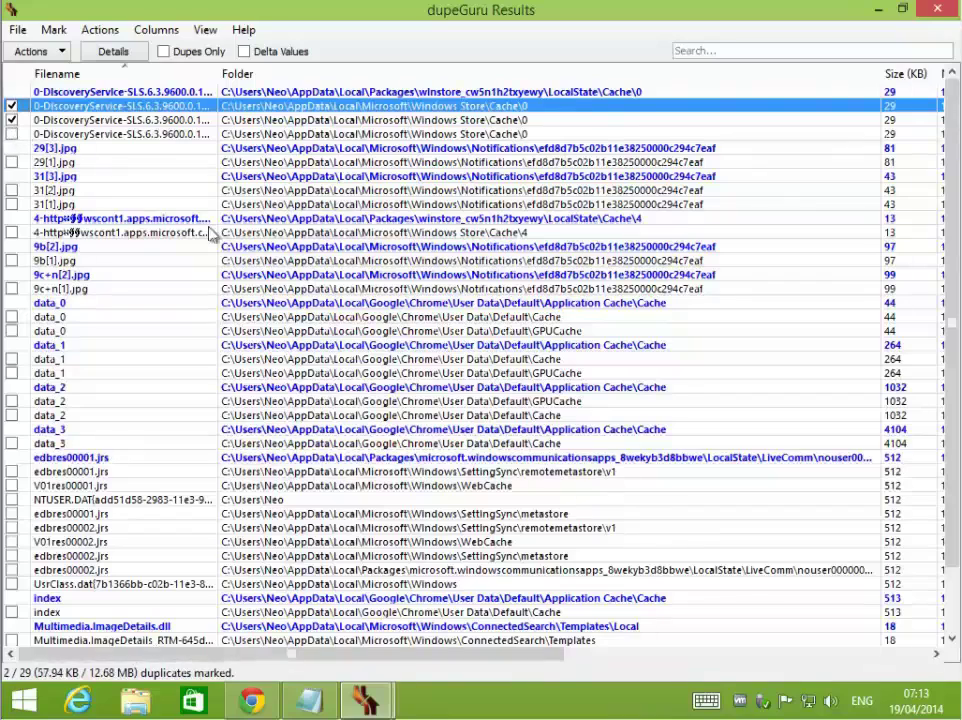
pyautogui.click(11, 133)
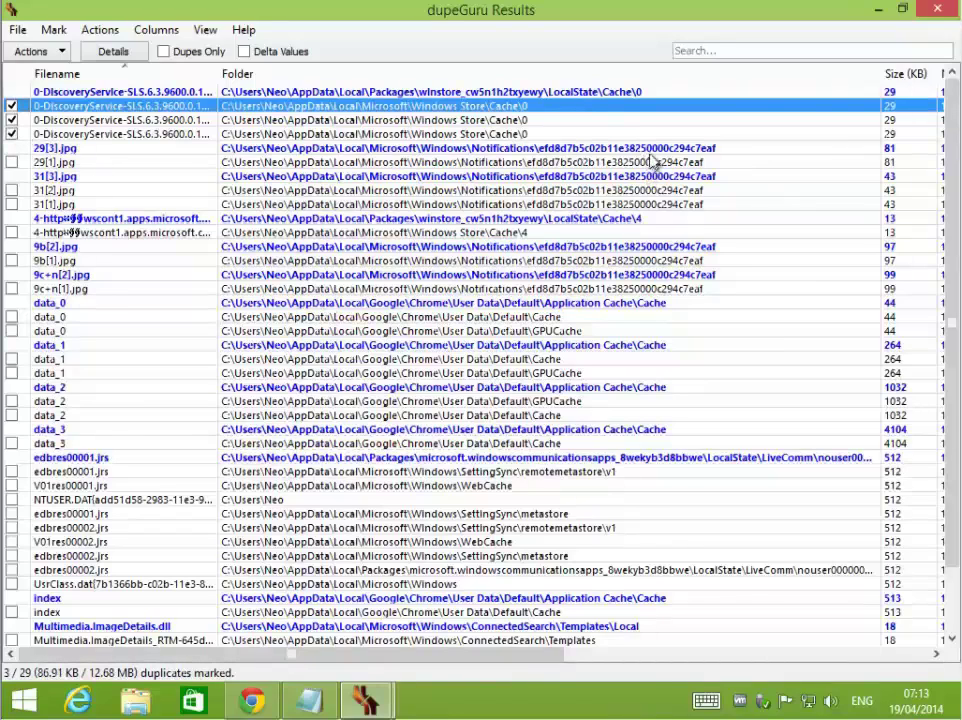
pyautogui.click(11, 161)
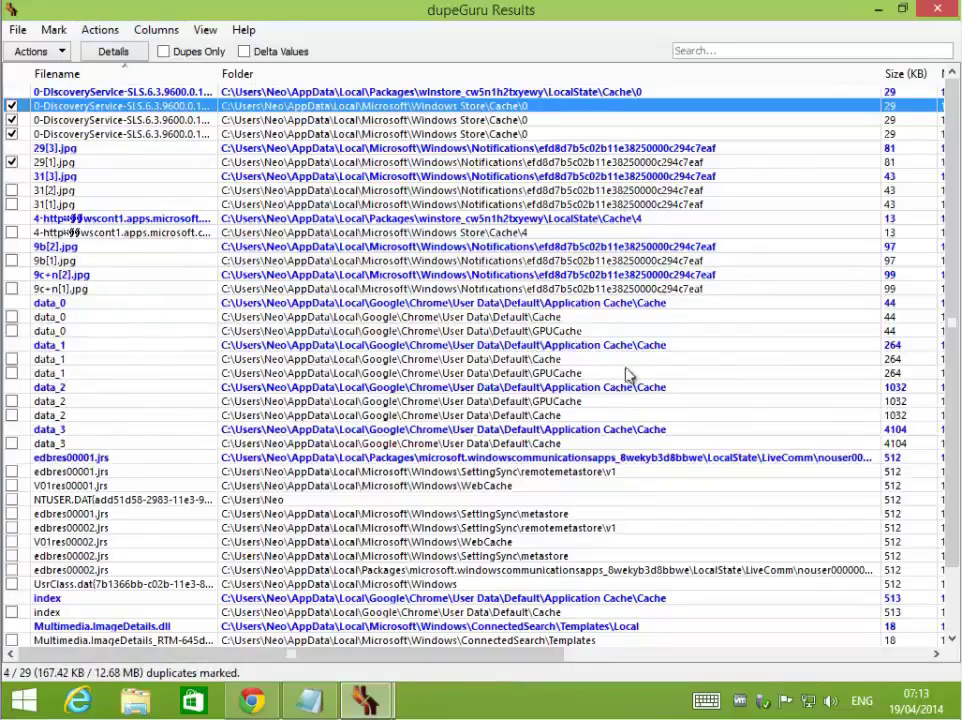
pyautogui.scroll(-2, 628, 374)
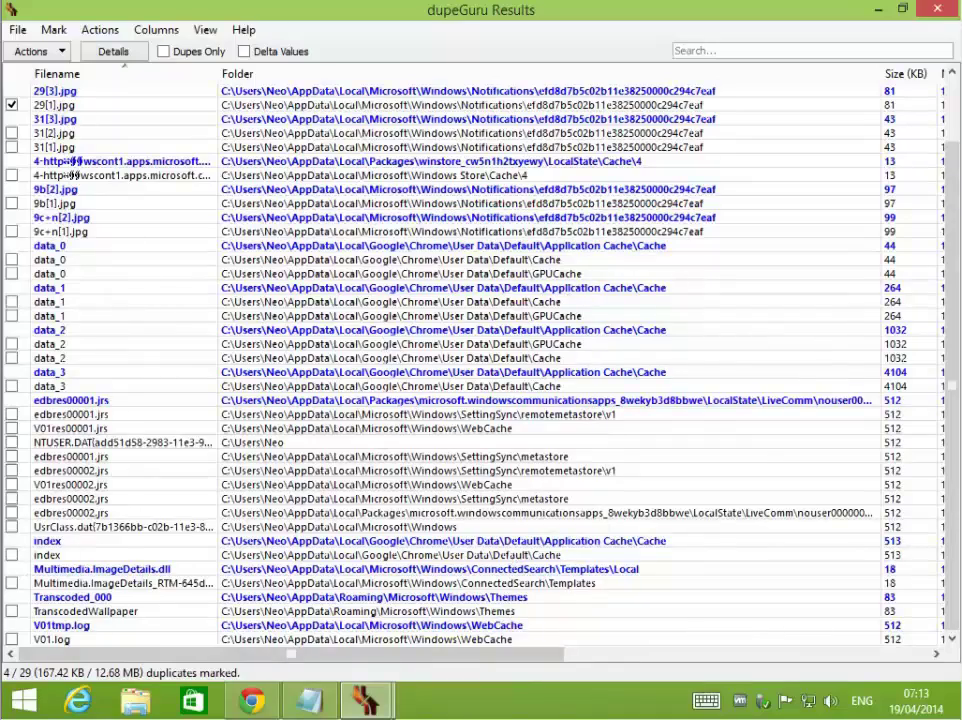
pyautogui.scroll(2, 120, 140)
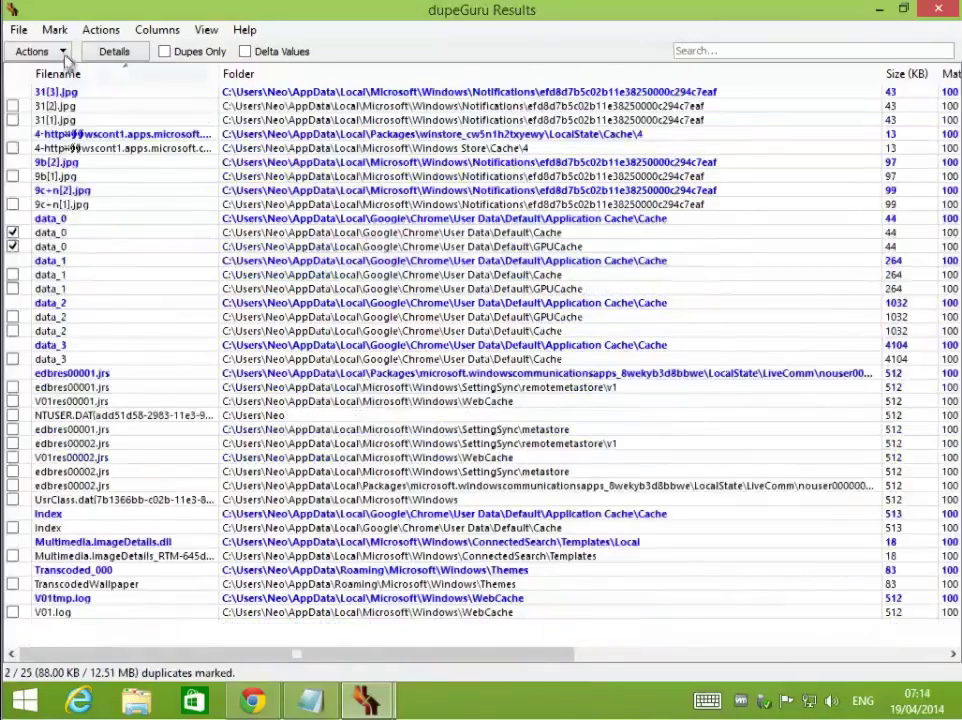
# Step: Send the four marked duplicates to the Recycle Bin and dismiss the Problems list
pyautogui.click(45, 51)
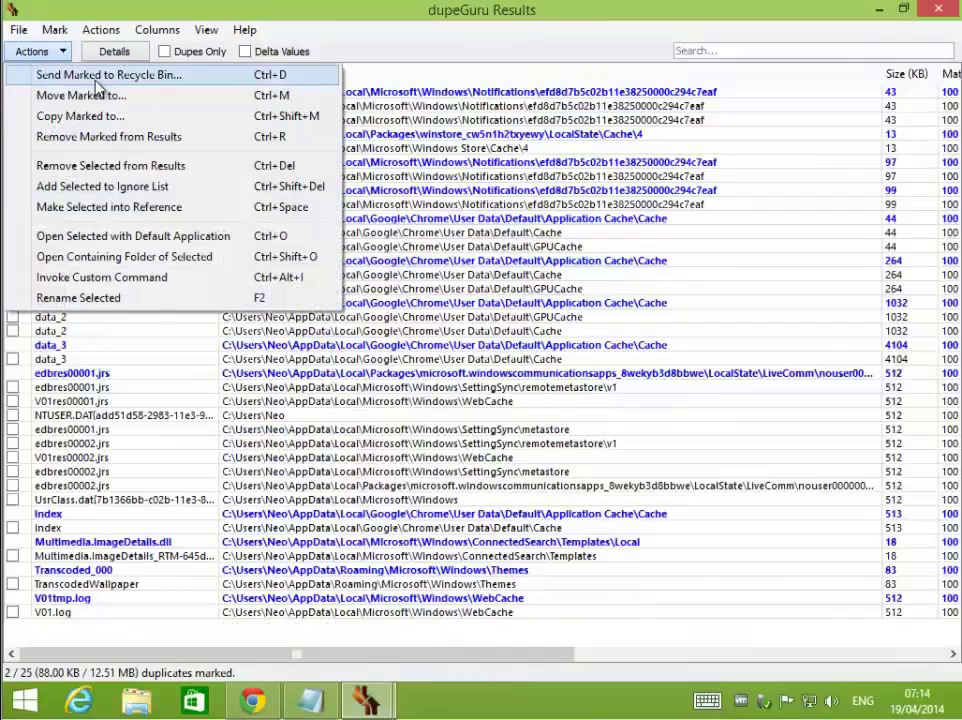
pyautogui.click(96, 82)
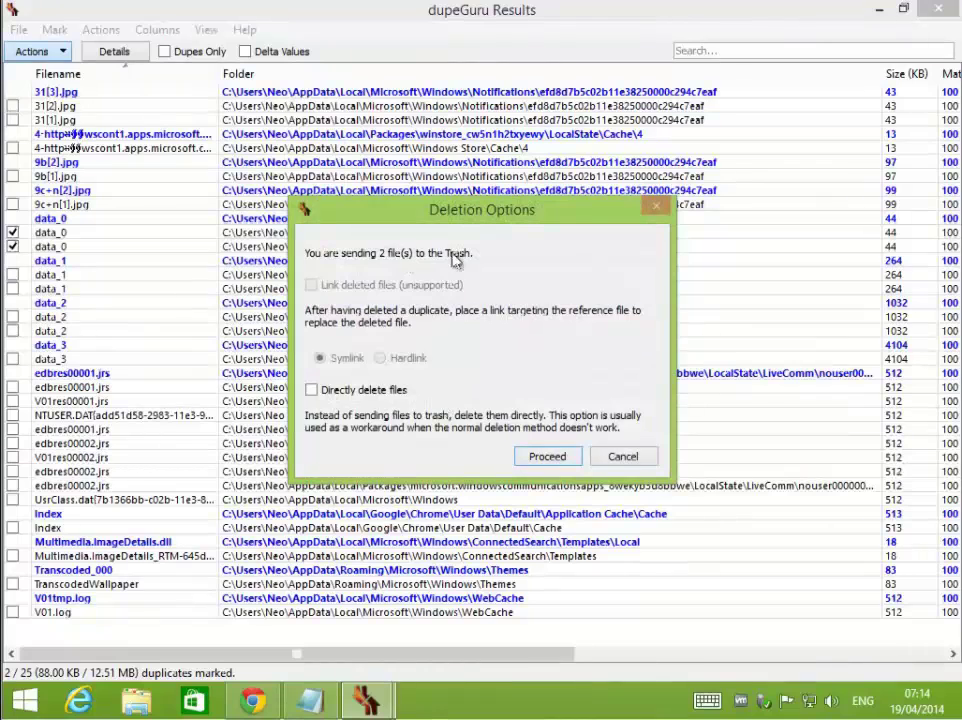
pyautogui.click(561, 461)
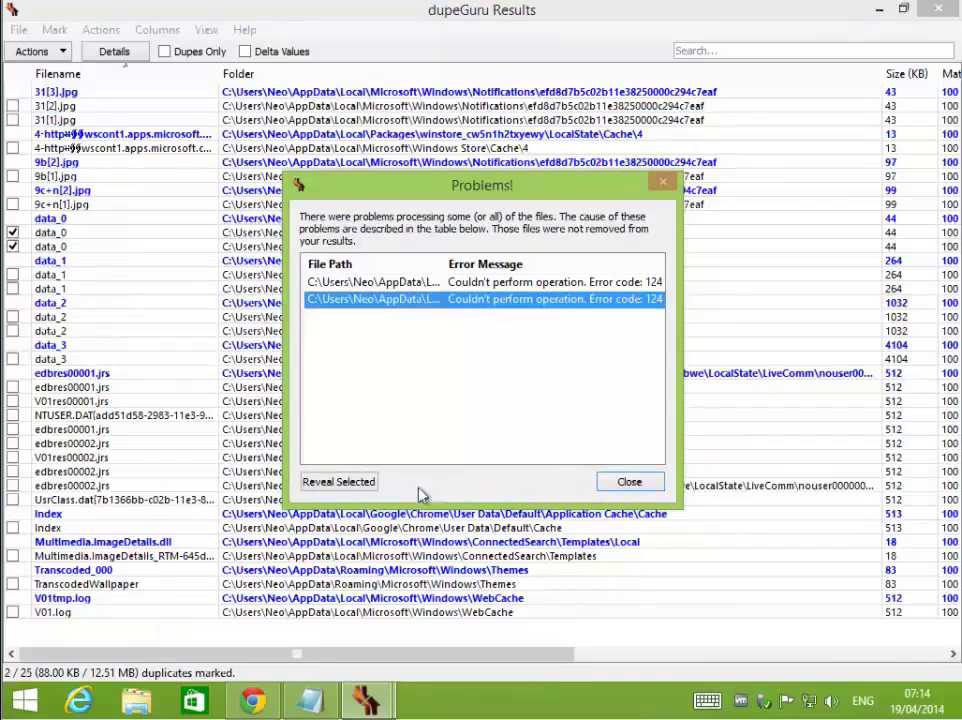
pyautogui.click(624, 486)
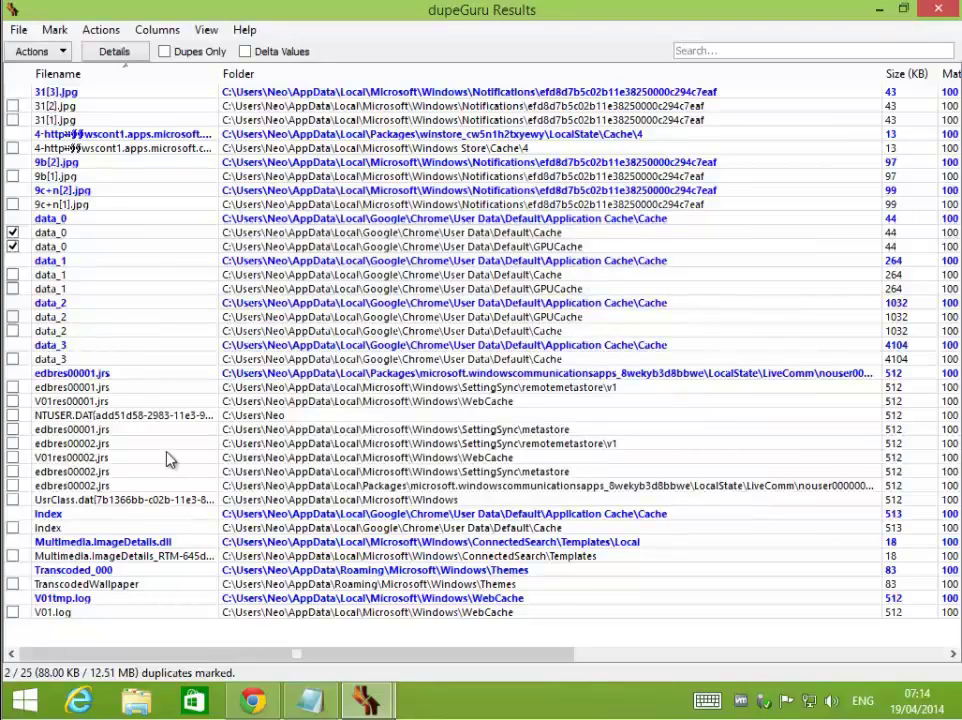
# Step: Mark only 31[1].jpg and 31[2].jpg, send them to the Recycle Bin, and close the results
pyautogui.click(12, 108)
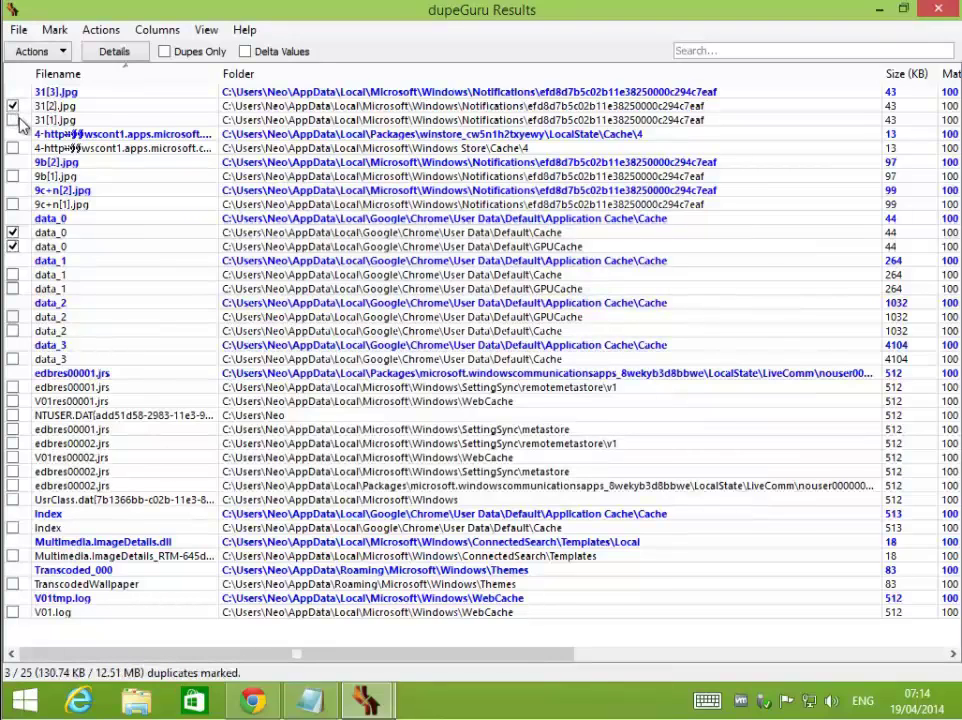
pyautogui.click(12, 236)
pyautogui.click(12, 246)
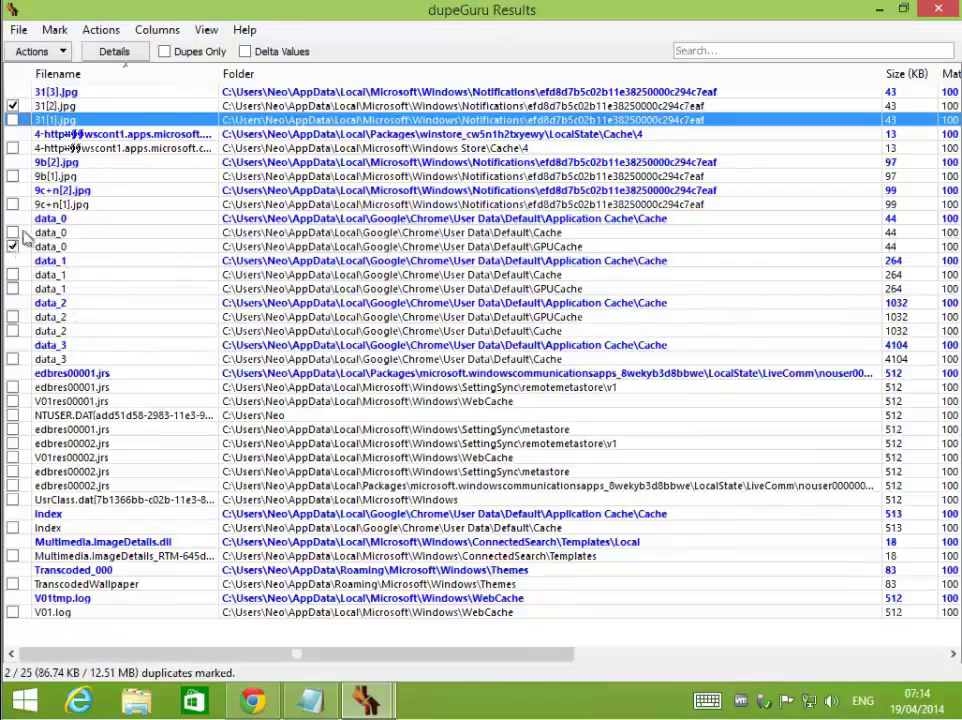
pyautogui.click(12, 119)
pyautogui.click(66, 53)
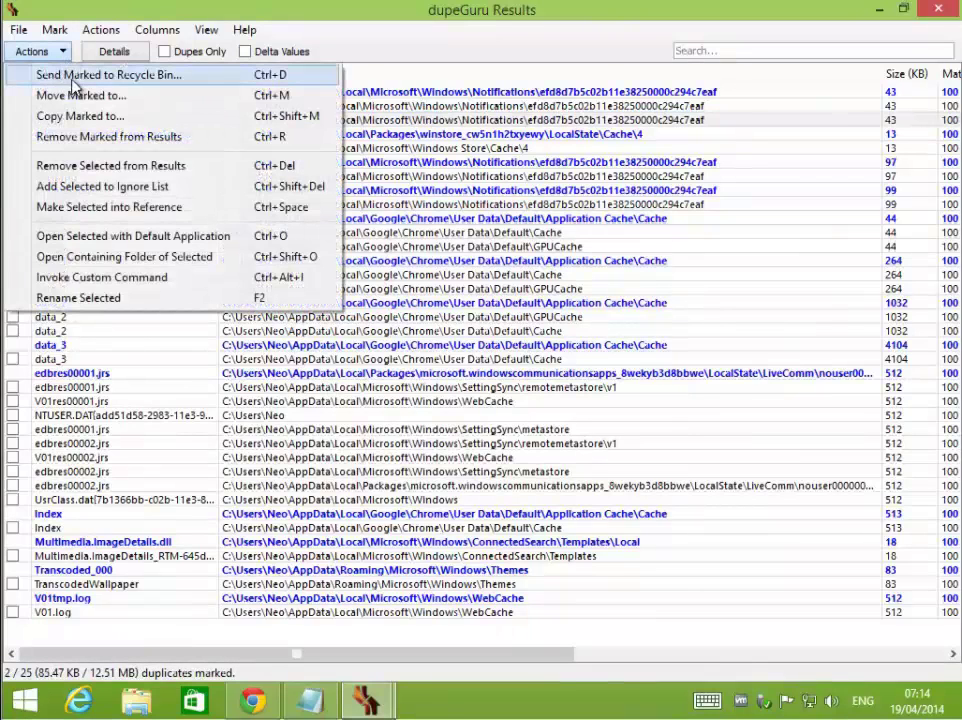
pyautogui.click(30, 75)
pyautogui.click(549, 457)
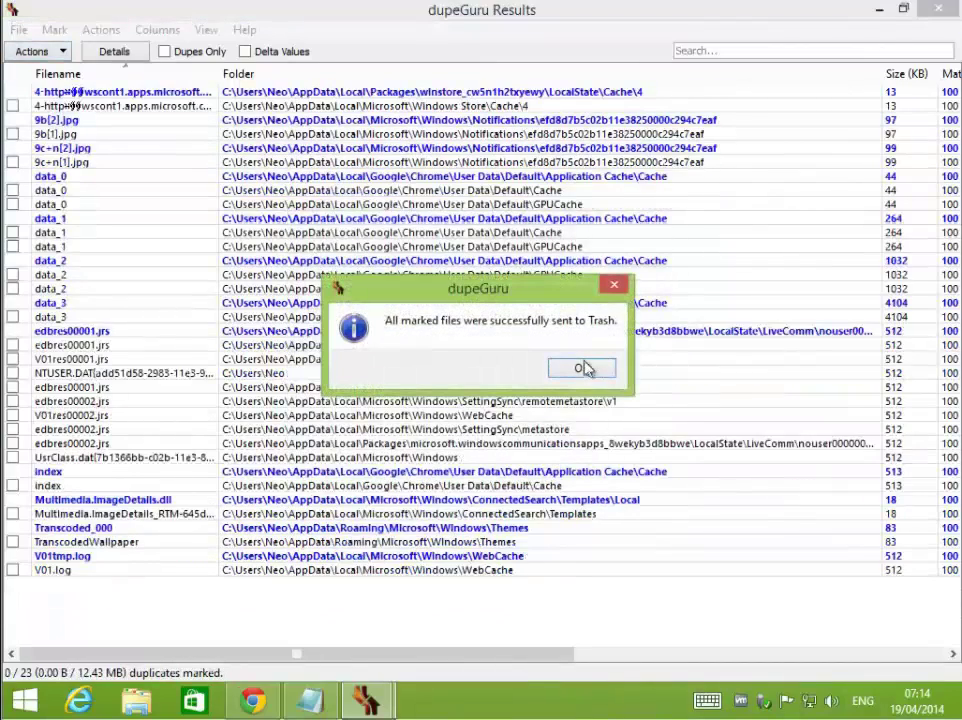
pyautogui.click(582, 368)
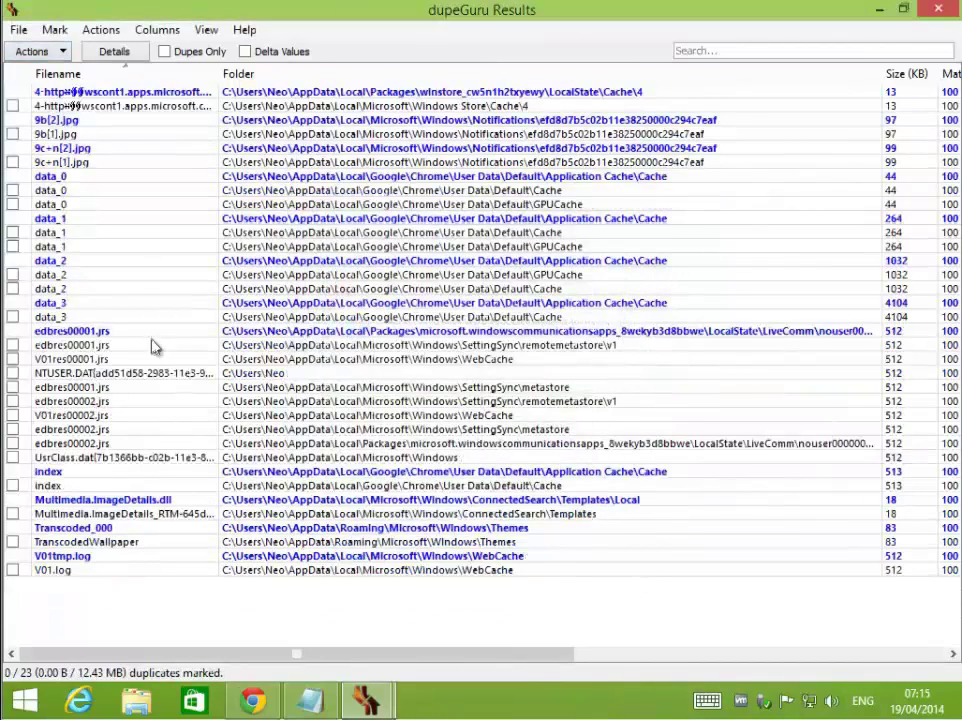
pyautogui.click(938, 9)
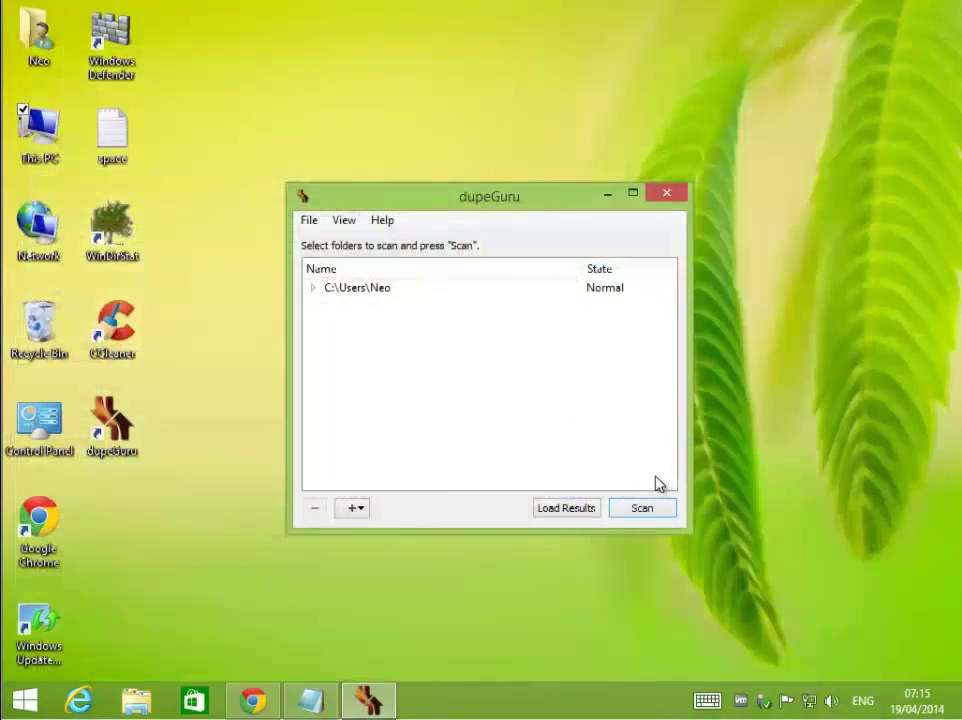
# Step: Check the deleted 31[1].jpg and 31[2].jpg images in the Recycle Bin
pyautogui.doubleClick(39, 332)
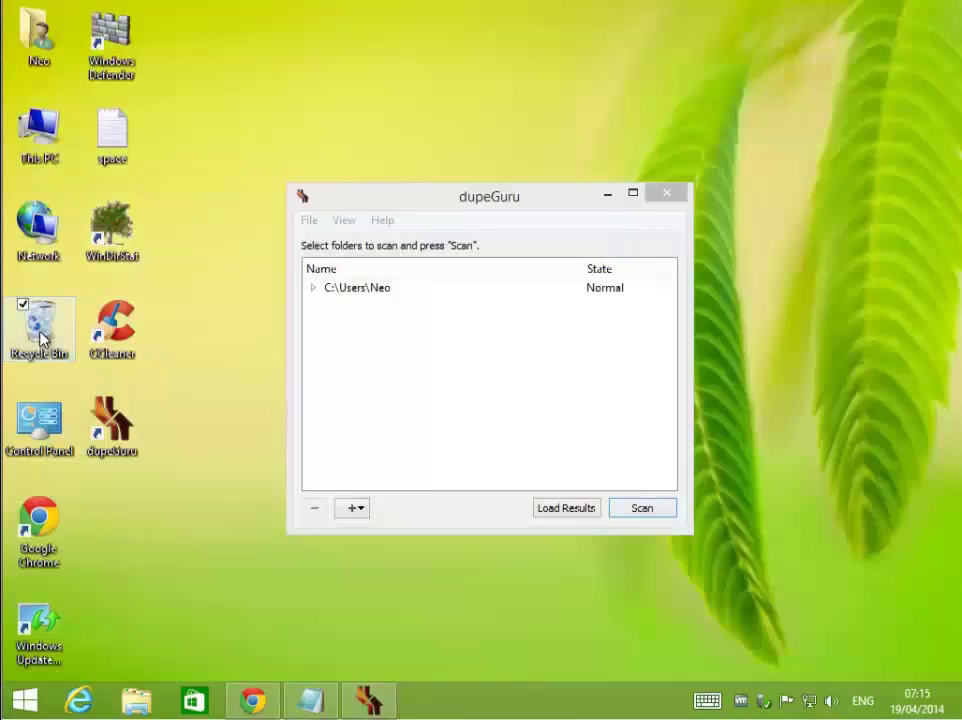
pyautogui.rightClick(318, 172)
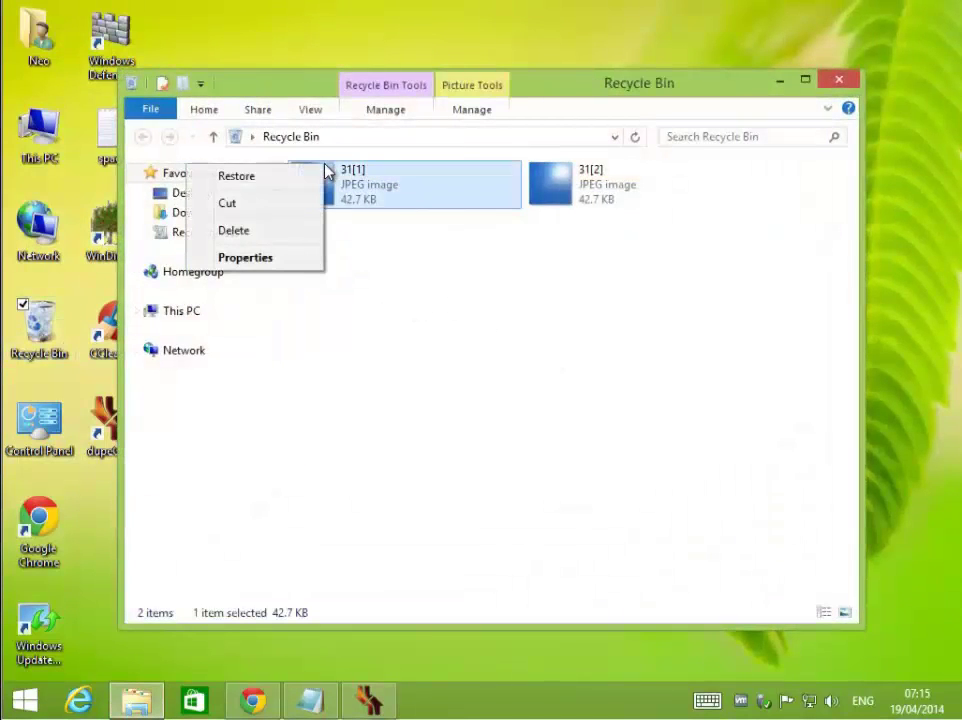
pyautogui.click(259, 178)
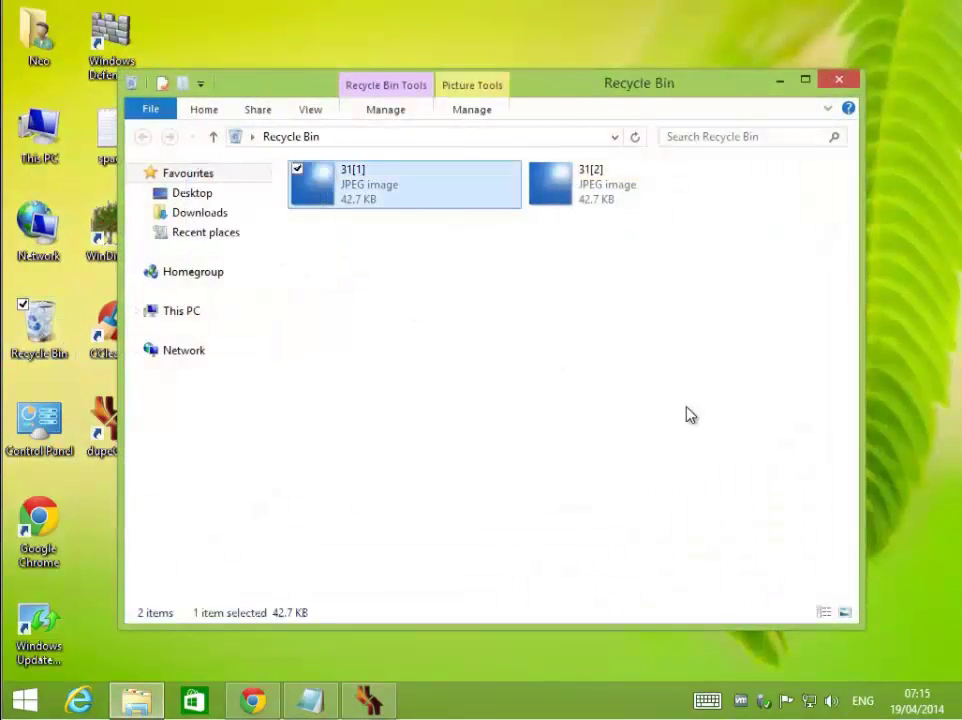
pyautogui.click(842, 81)
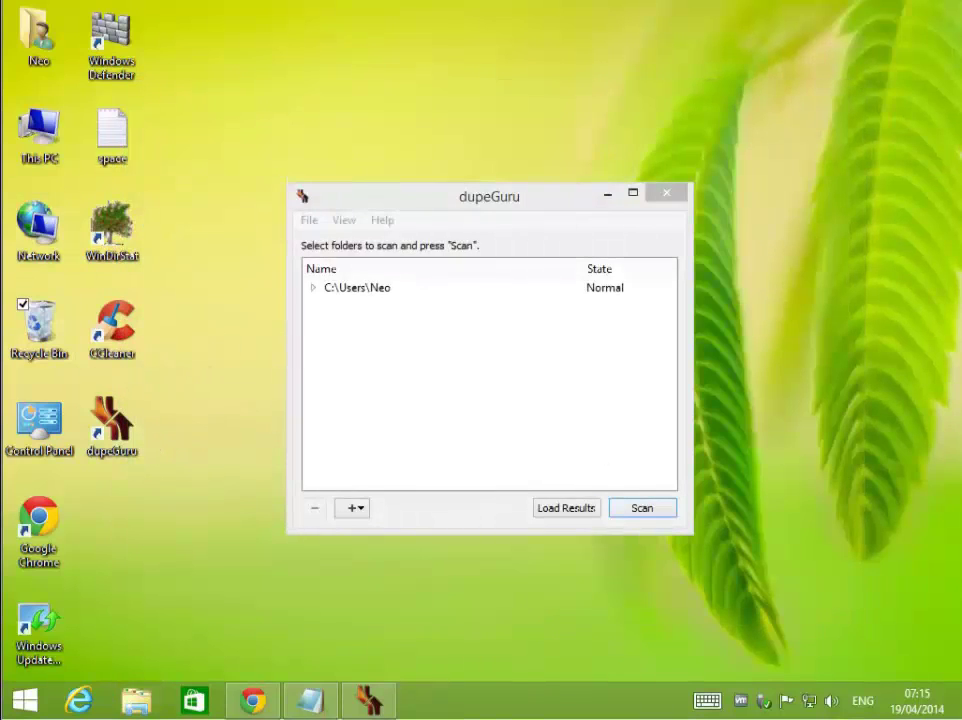
# Step: Empty the Recycle Bin and quit dupeGuru without saving the results
pyautogui.rightClick(30, 330)
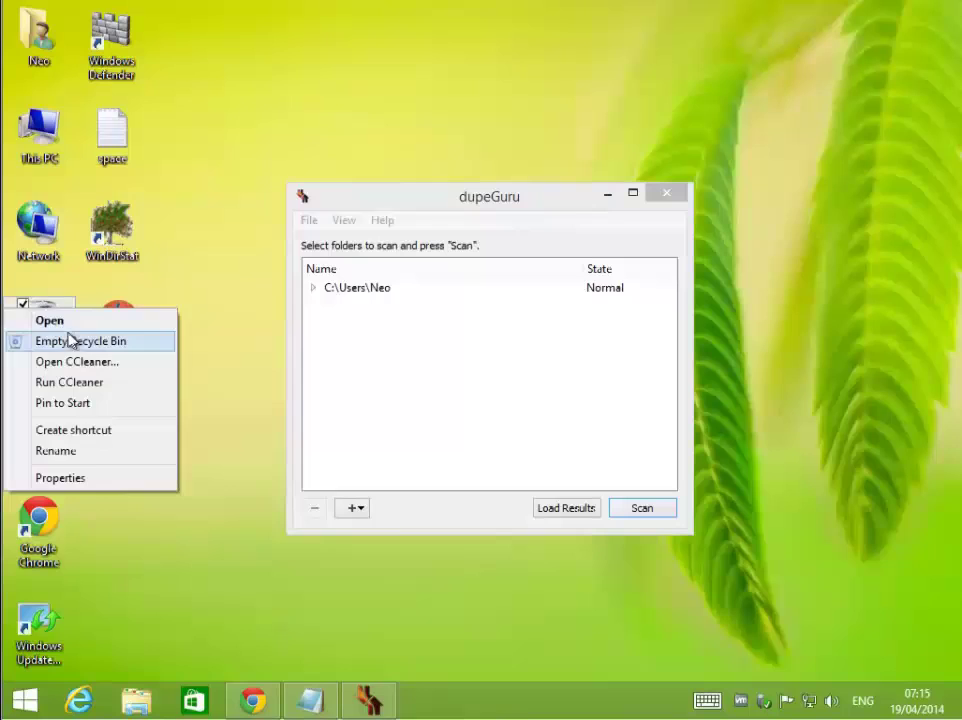
pyautogui.click(71, 339)
pyautogui.click(560, 368)
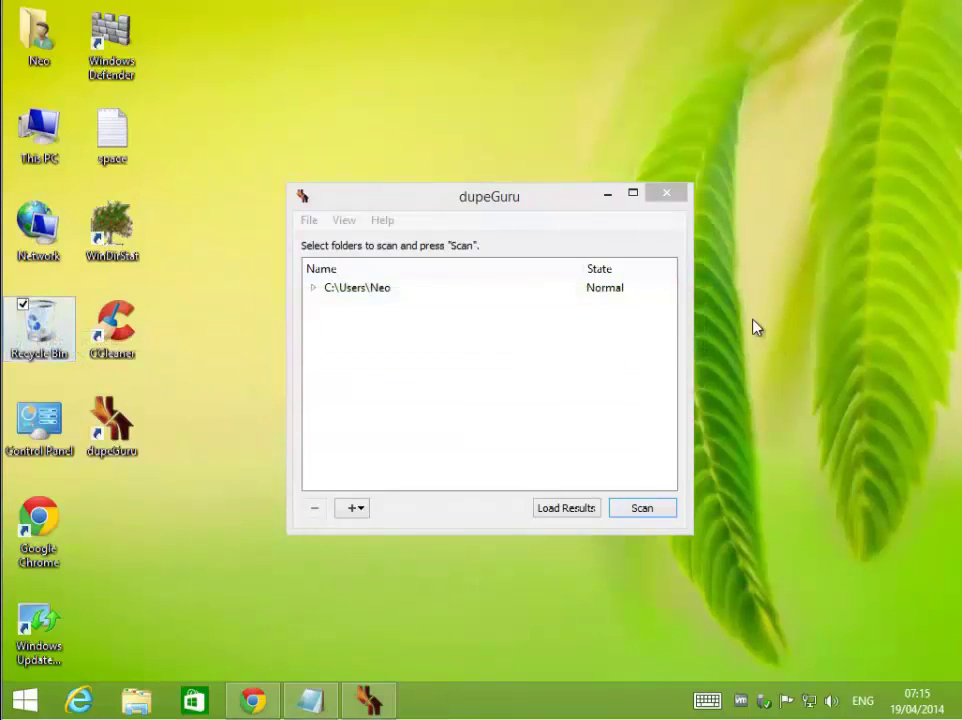
pyautogui.click(676, 193)
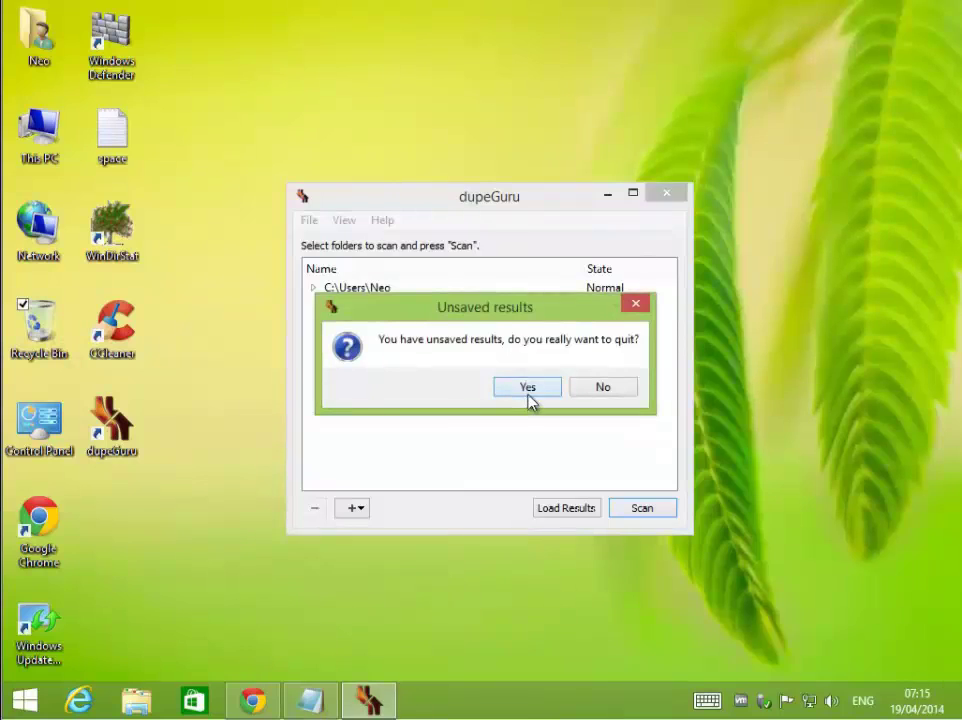
pyautogui.click(528, 390)
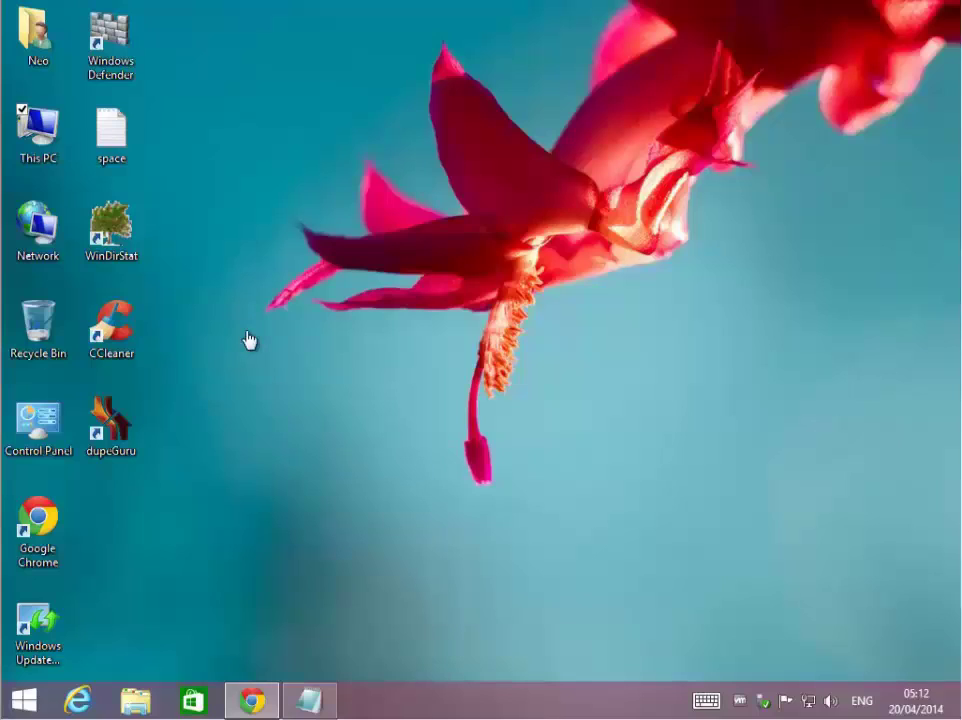
# Step: Open the System Protection settings for Local Disk (C:) from This PC's Properties, showing 1.27 GB used
pyautogui.click(44, 144)
pyautogui.rightClick(44, 144)
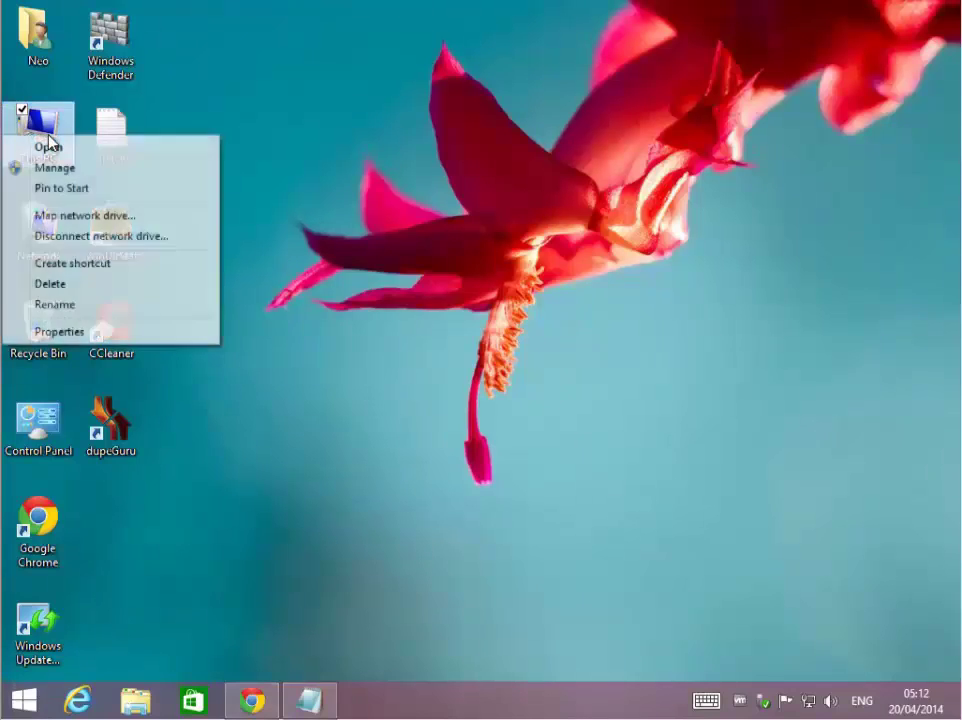
pyautogui.click(62, 331)
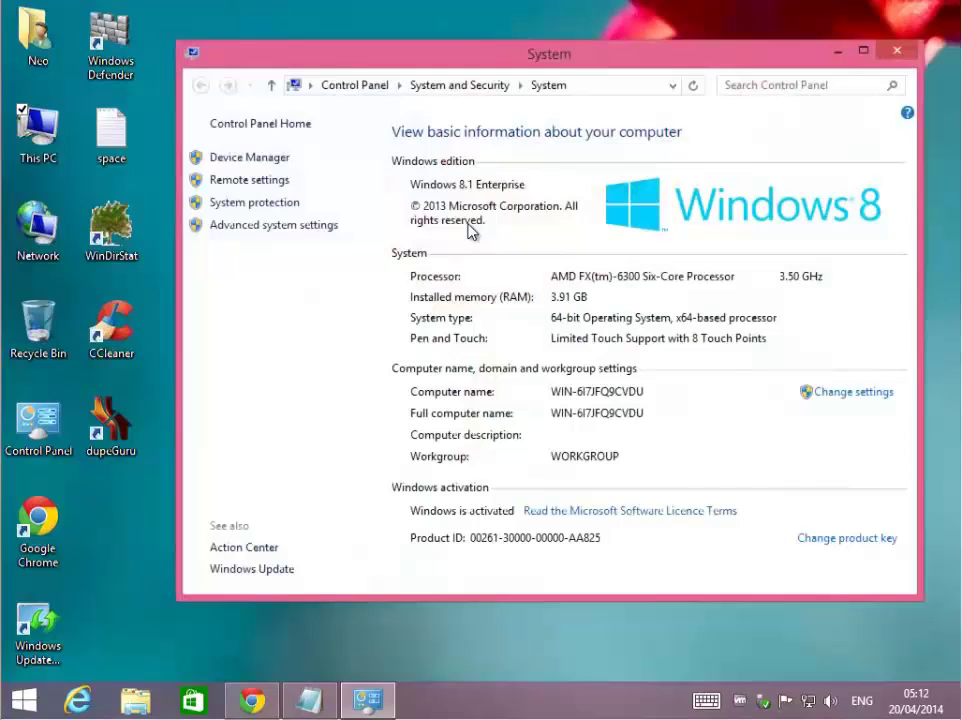
pyautogui.click(270, 203)
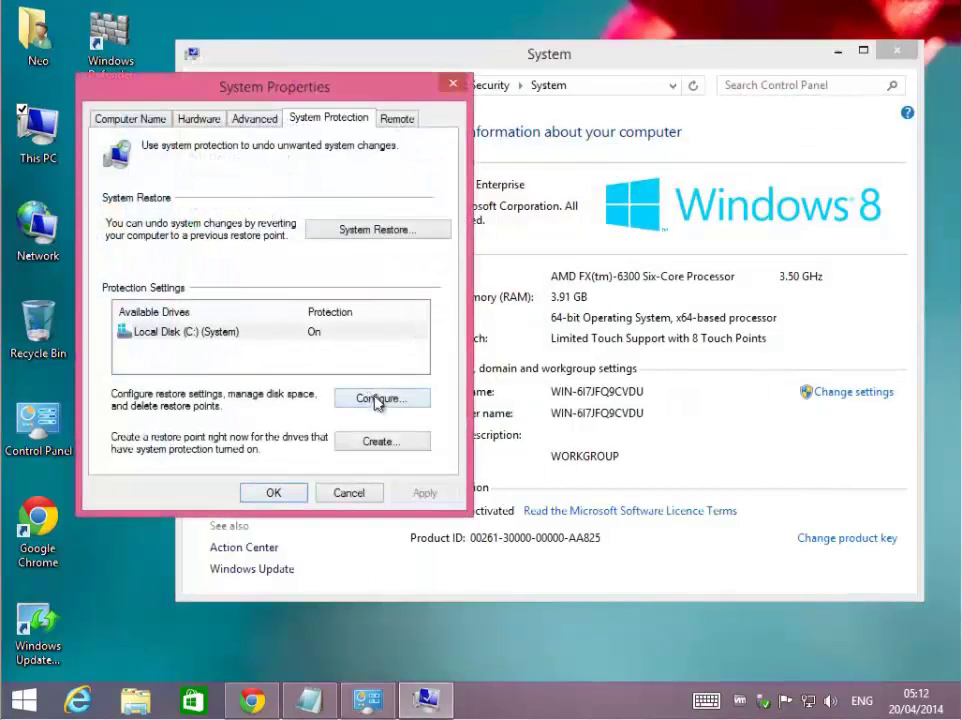
pyautogui.click(383, 399)
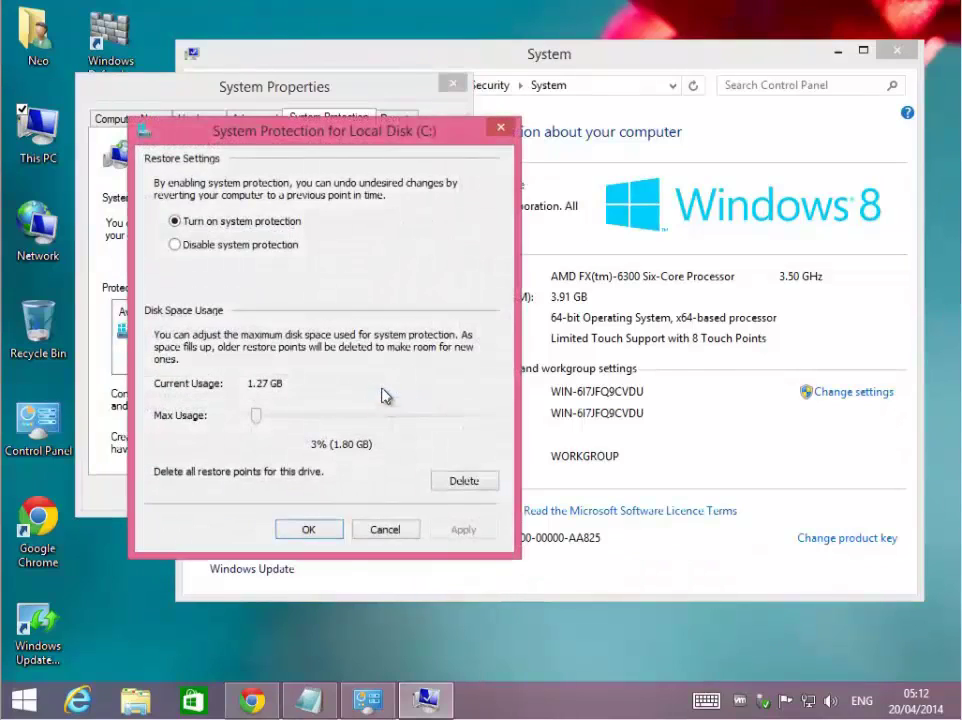
pyautogui.moveTo(369, 133); pyautogui.dragTo(553, 90)
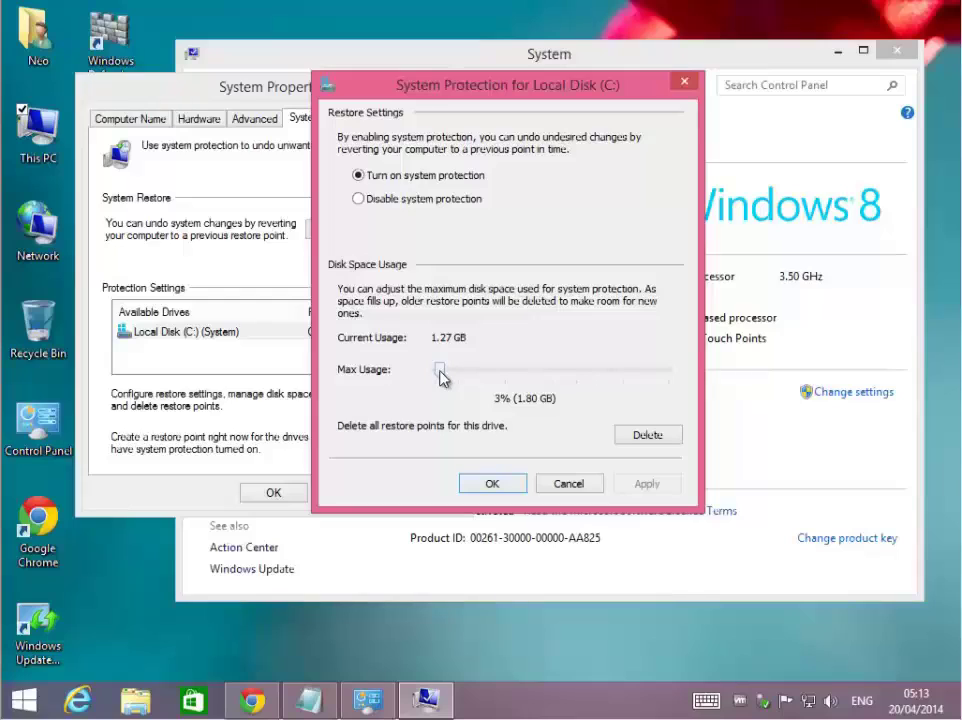
# Step: Set the Max Usage slider to 1% and delete all restore points on C:
pyautogui.moveTo(443, 377); pyautogui.dragTo(437, 375)
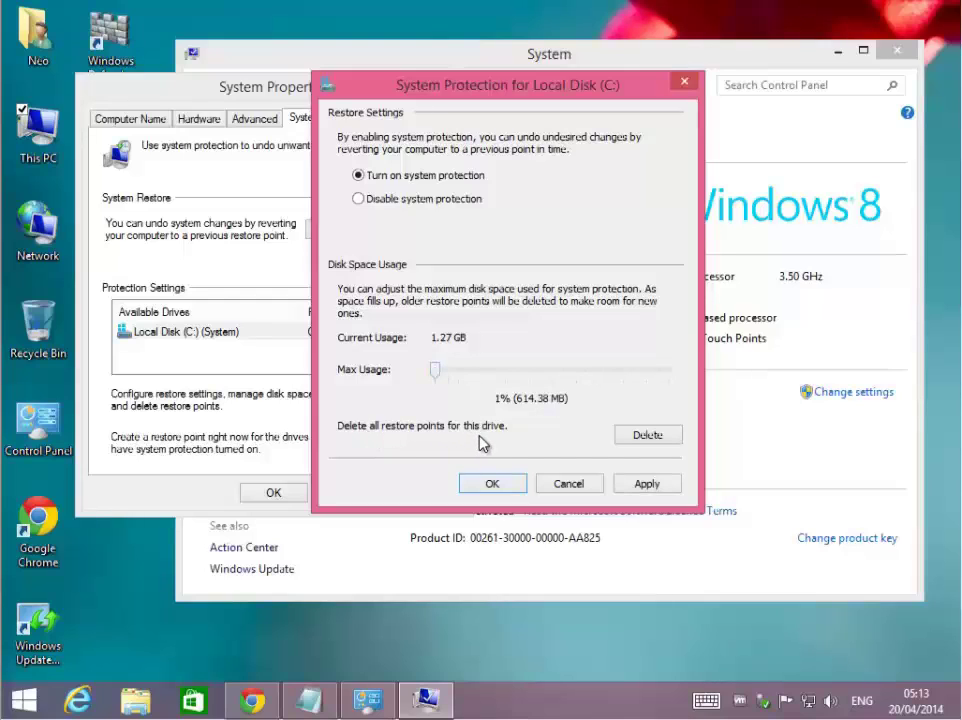
pyautogui.click(646, 438)
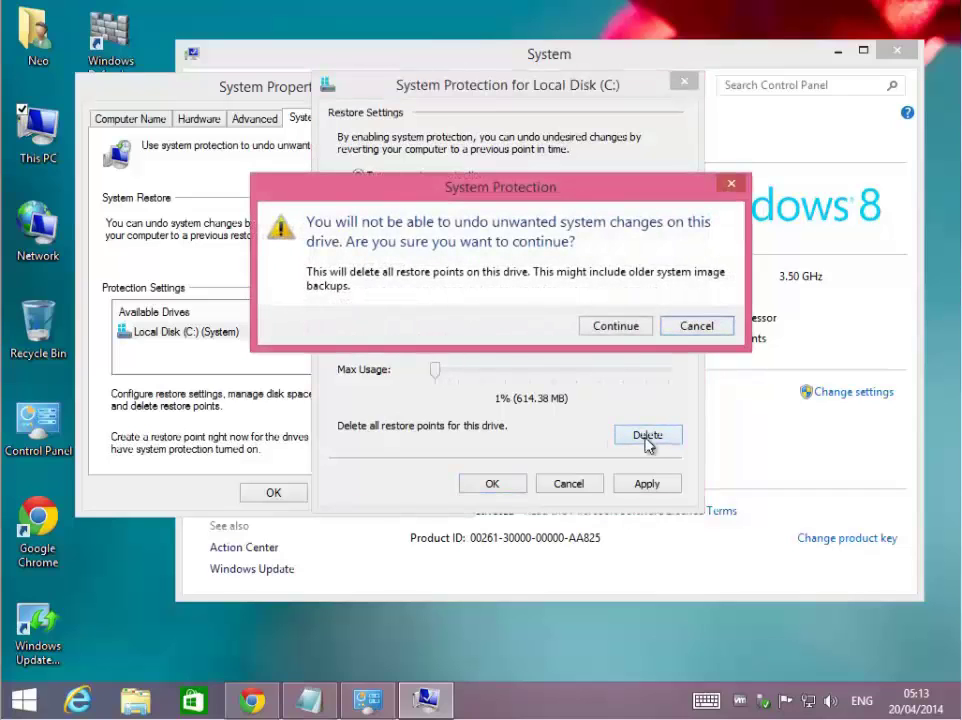
pyautogui.click(626, 327)
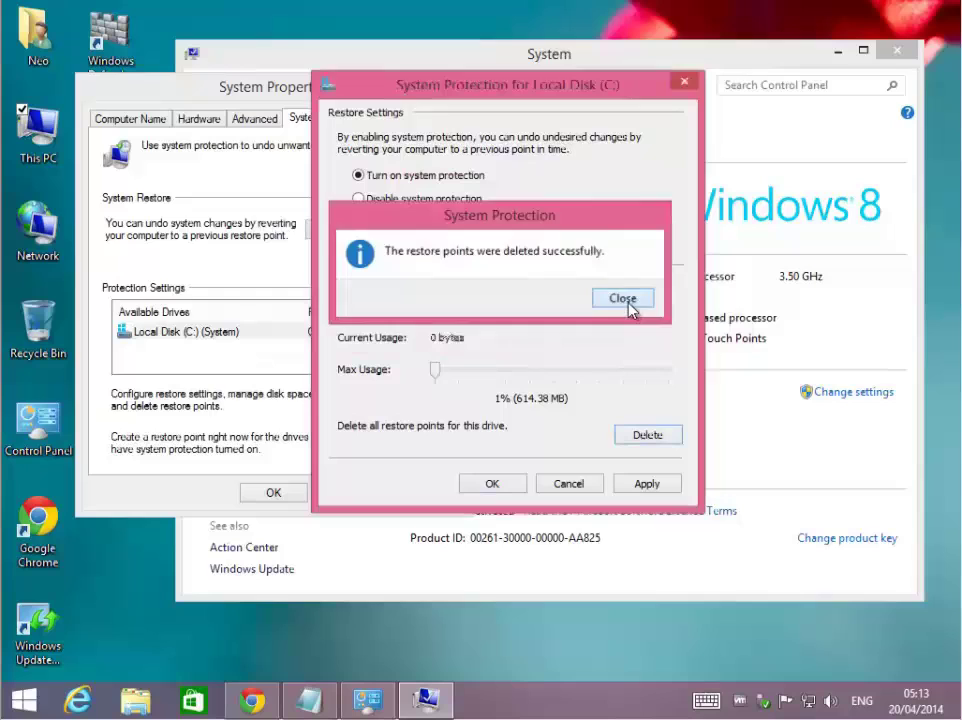
pyautogui.click(626, 302)
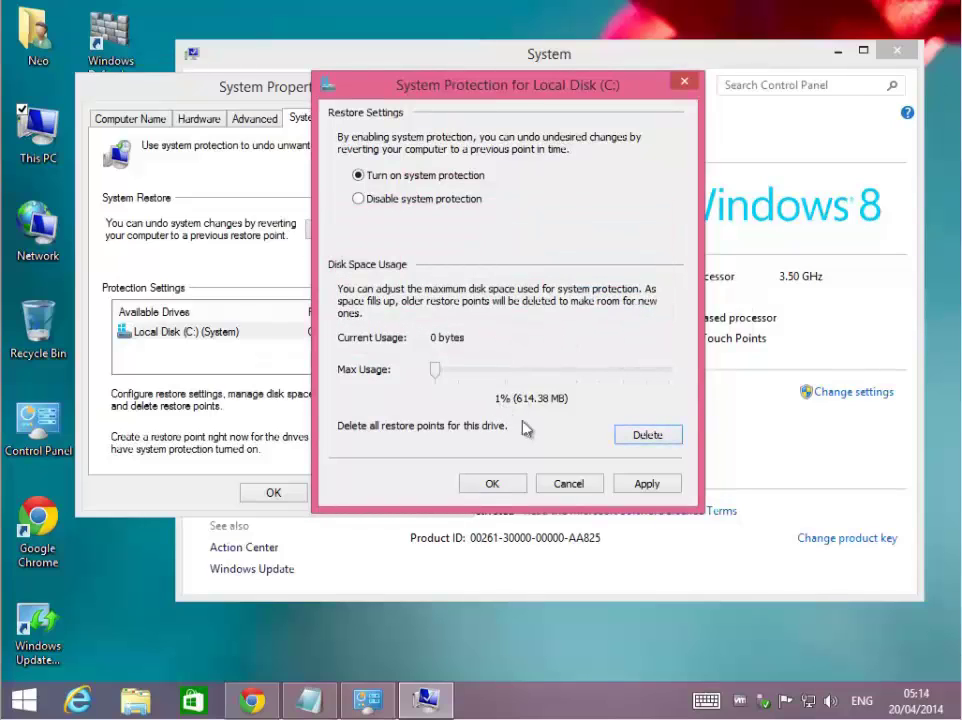
# Step: Apply the 1% (614.38 MB) cap and close the System Properties and System windows
pyautogui.click(649, 488)
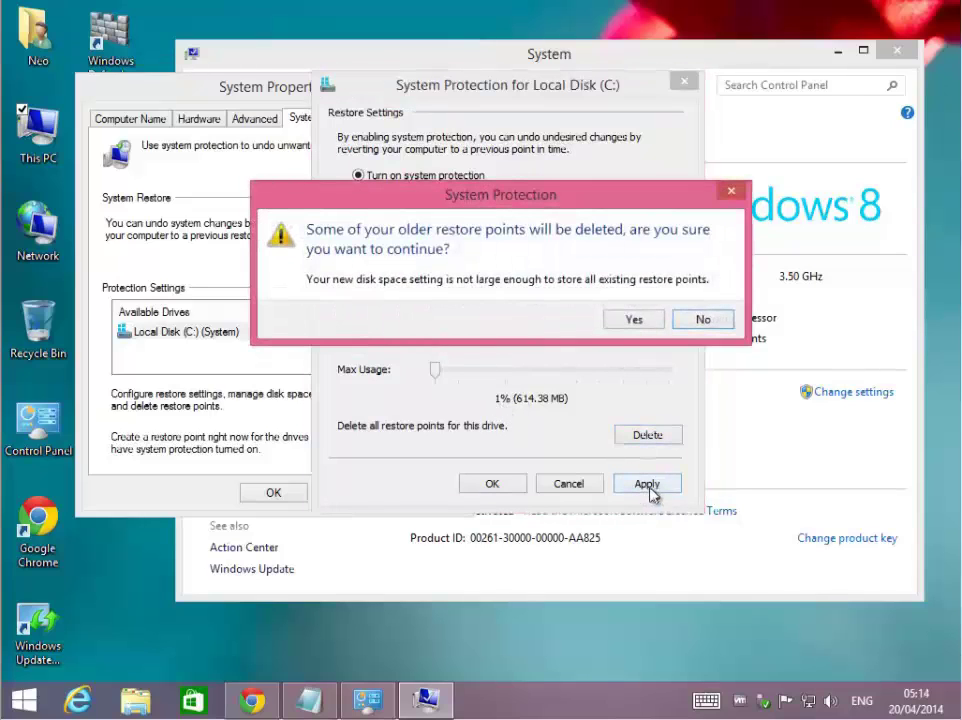
pyautogui.click(635, 321)
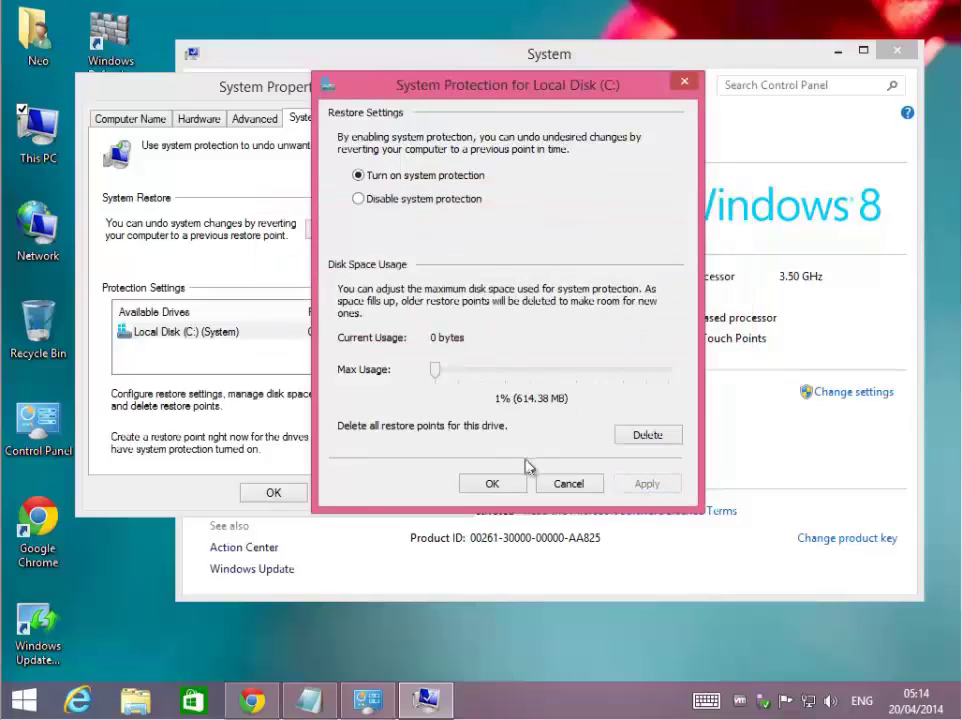
pyautogui.click(492, 483)
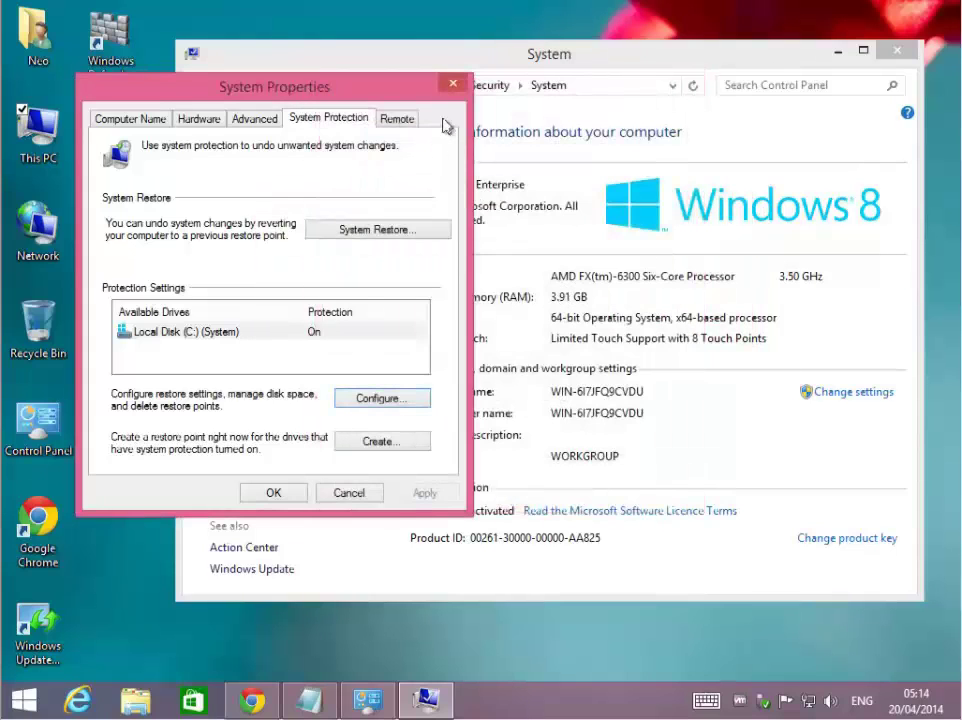
pyautogui.click(453, 84)
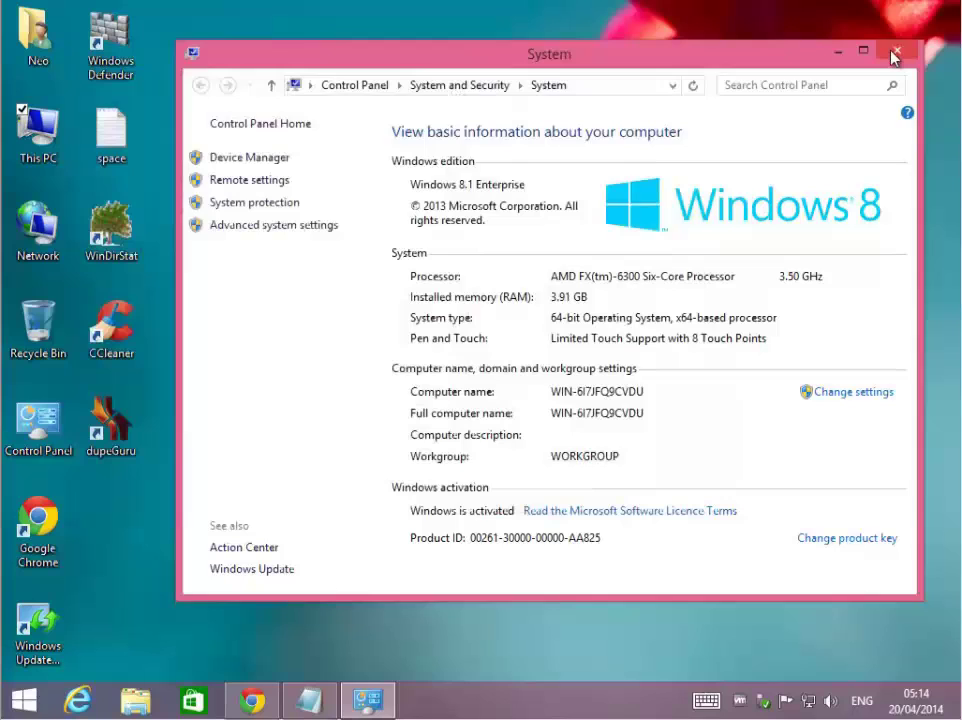
pyautogui.click(893, 52)
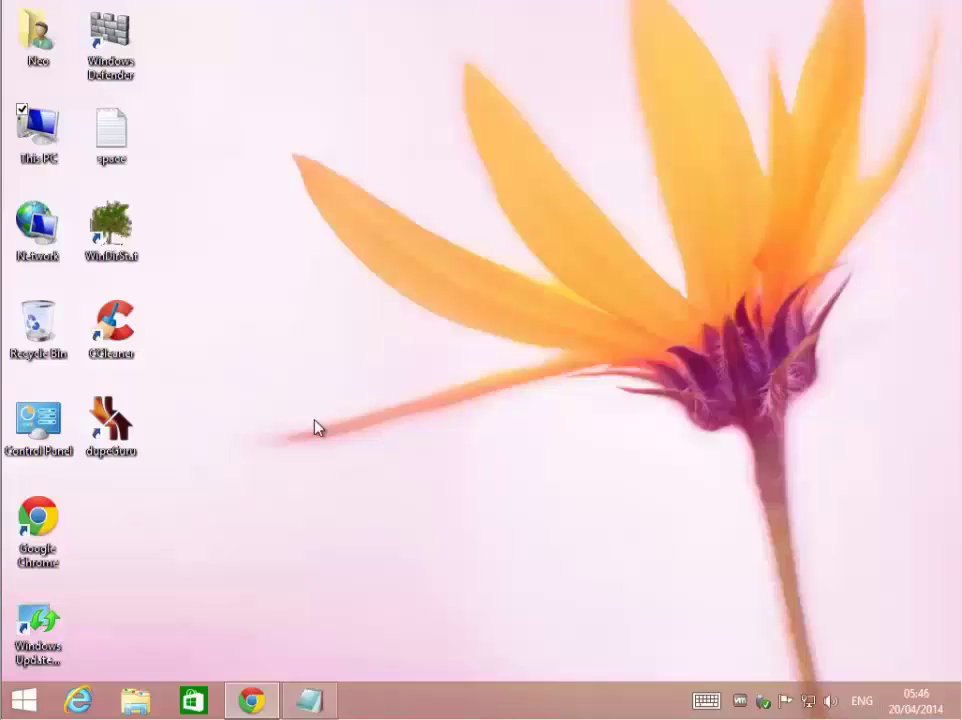
# Step: Search for cmd from Start and run it as administrator, approving User Account Control
pyautogui.click(25, 700)
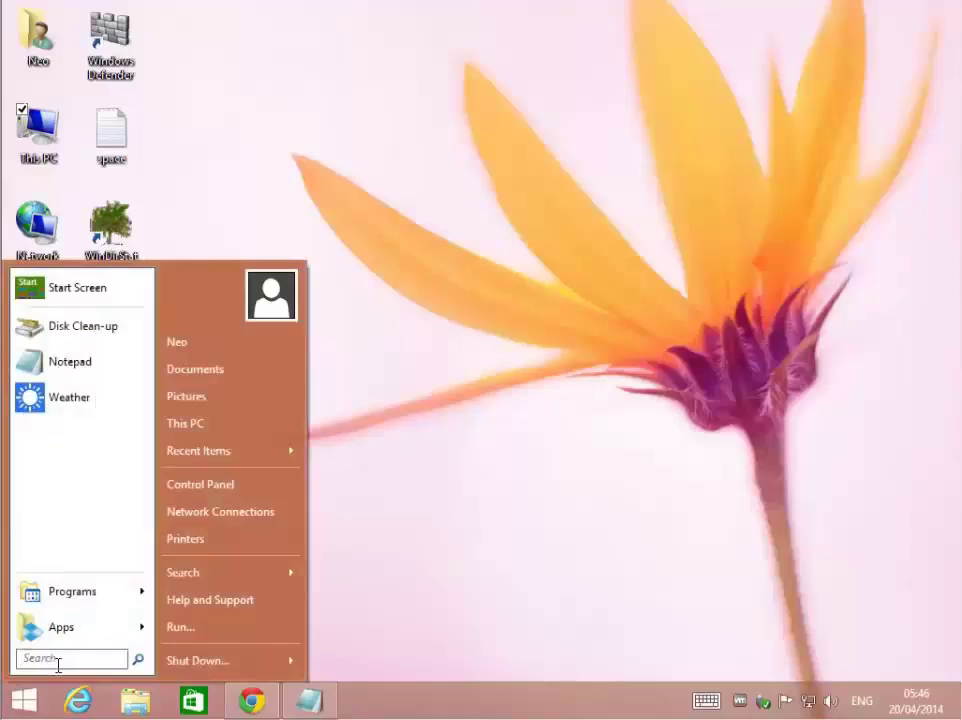
pyautogui.write('cmd')
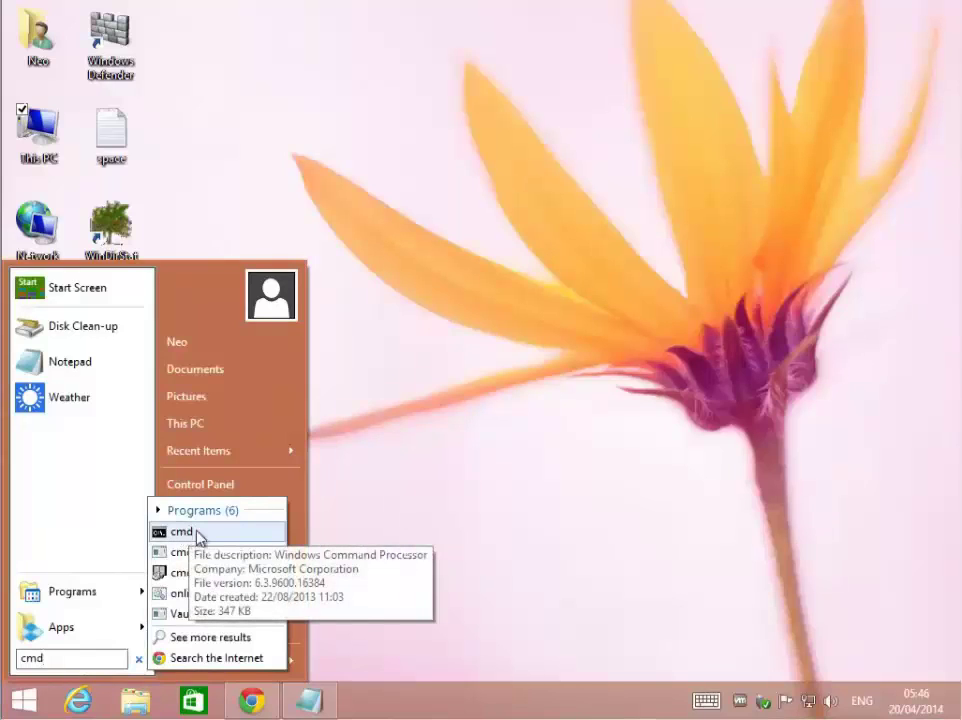
pyautogui.rightClick(198, 537)
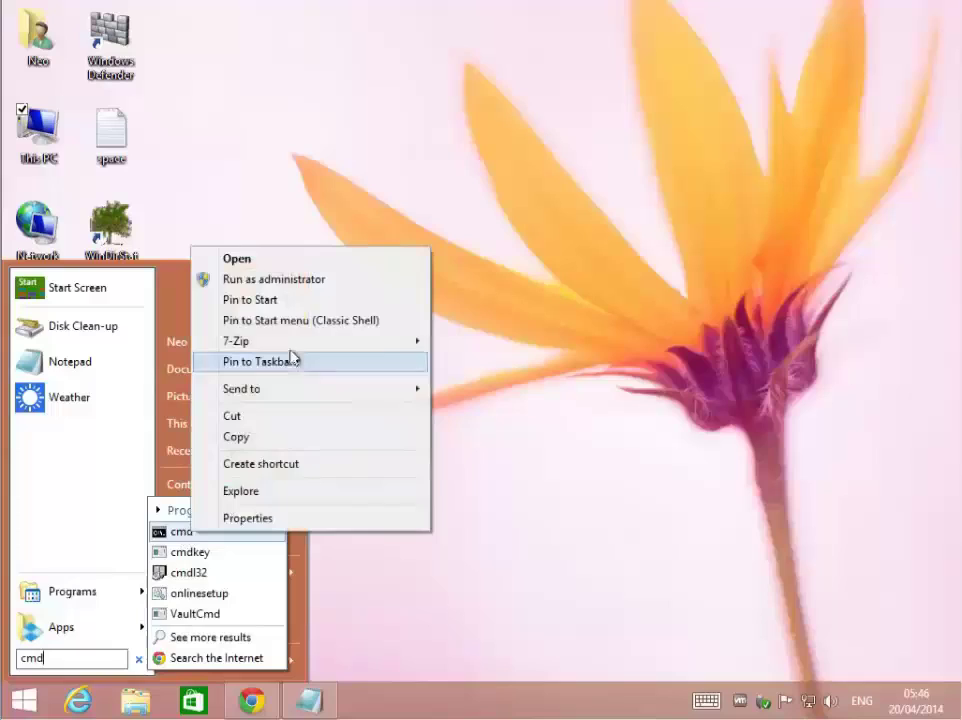
pyautogui.click(300, 280)
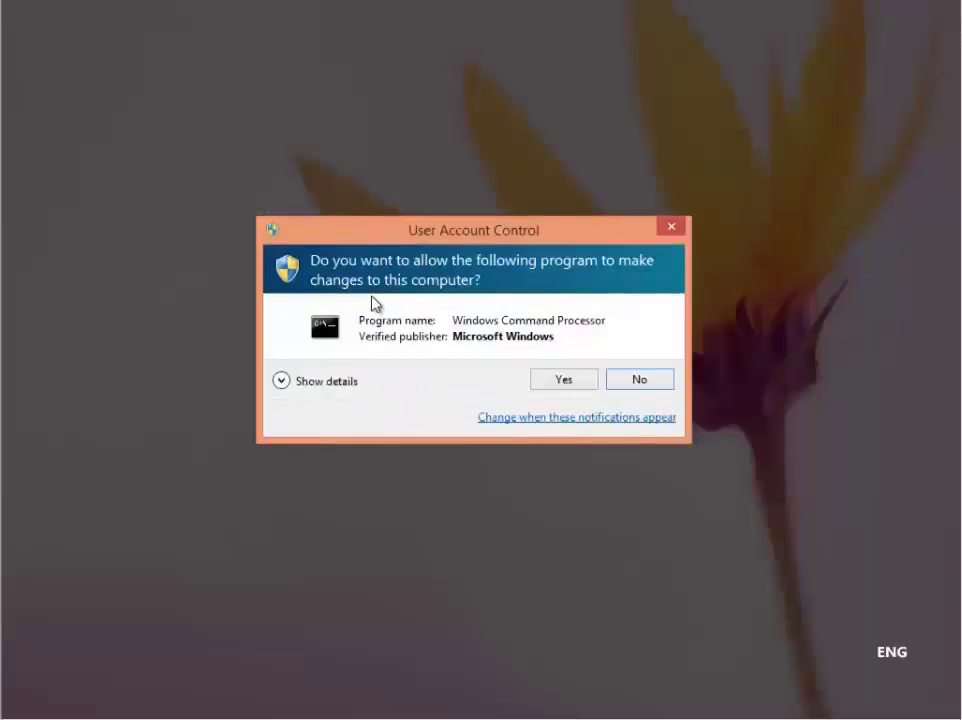
pyautogui.click(566, 386)
# Step: Centre the Command Prompt window and run powercfg /hibernate off
pyautogui.moveTo(408, 47); pyautogui.dragTo(617, 207)
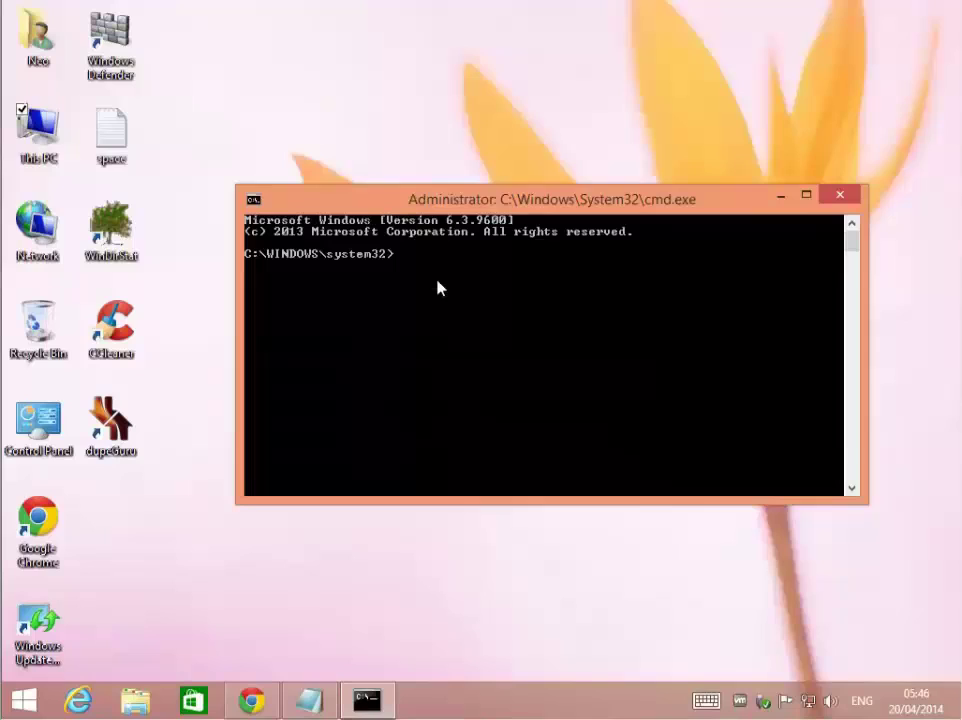
pyautogui.write('pa')
pyautogui.write('/hib')
pyautogui.write('ernate')
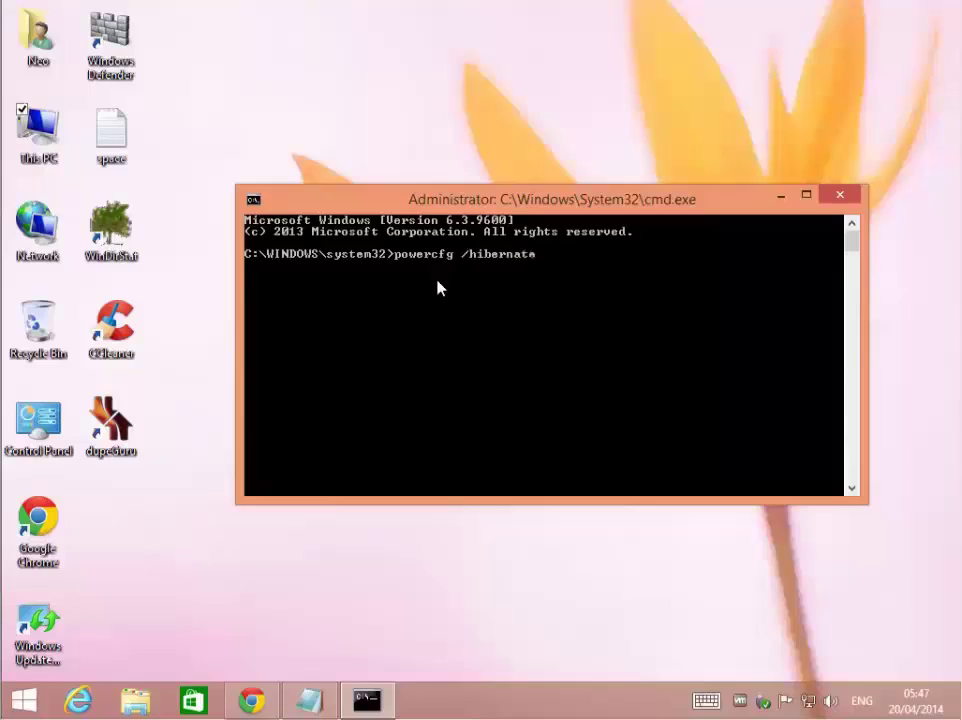
pyautogui.write(' off')
pyautogui.press('Return')
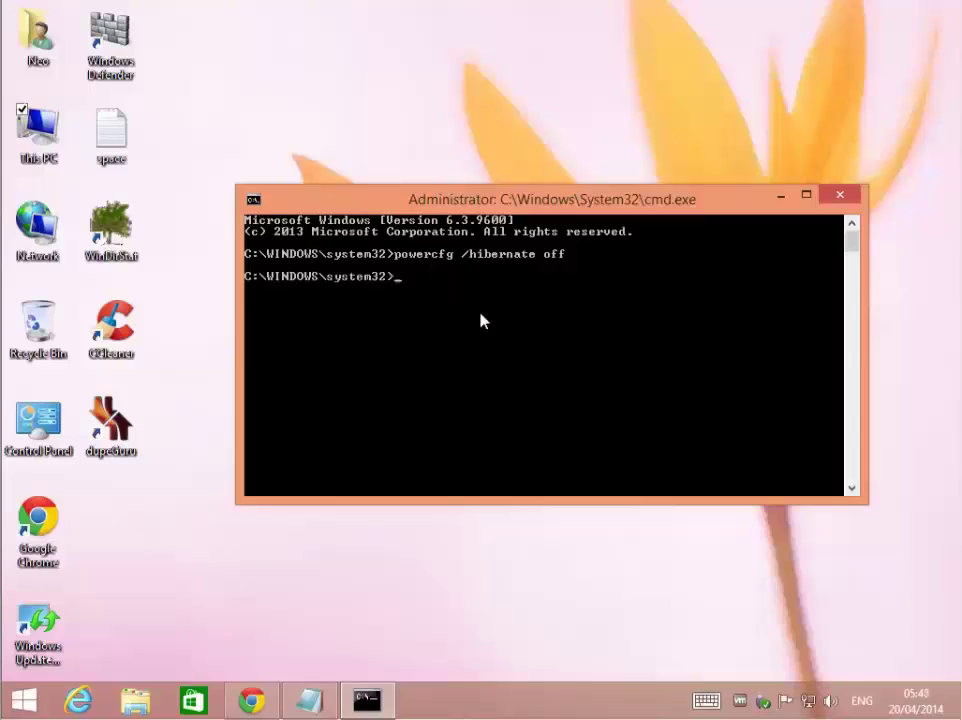
# Step: Run powercfg /hibernate on to re-enable hibernation
pyautogui.write('powercfg')
pyautogui.write('/hibernate')
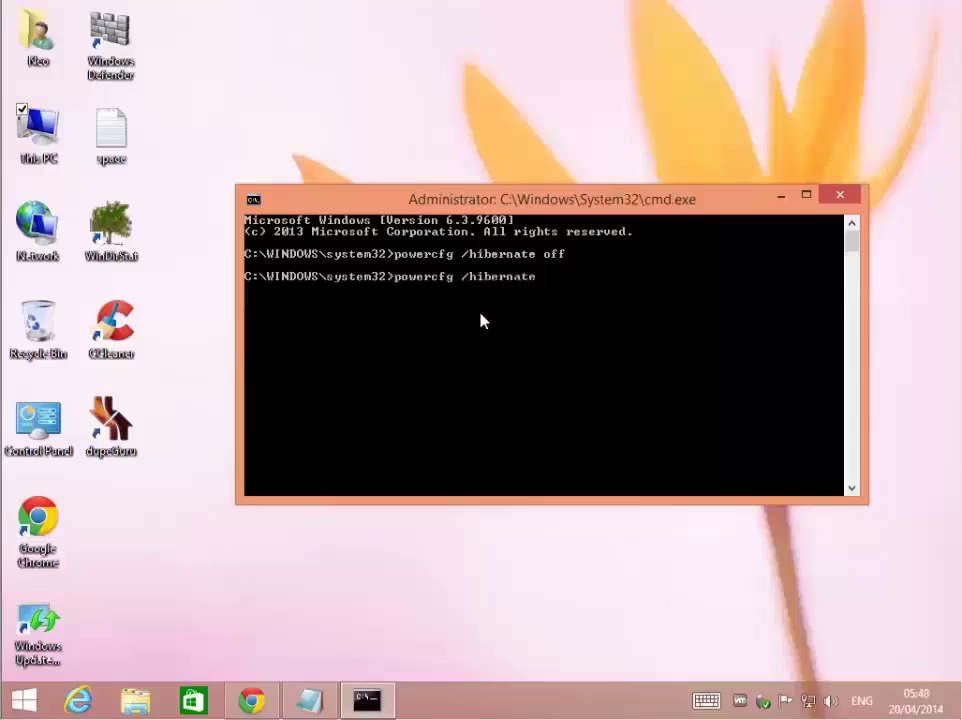
pyautogui.write(' on')
pyautogui.press('Return')
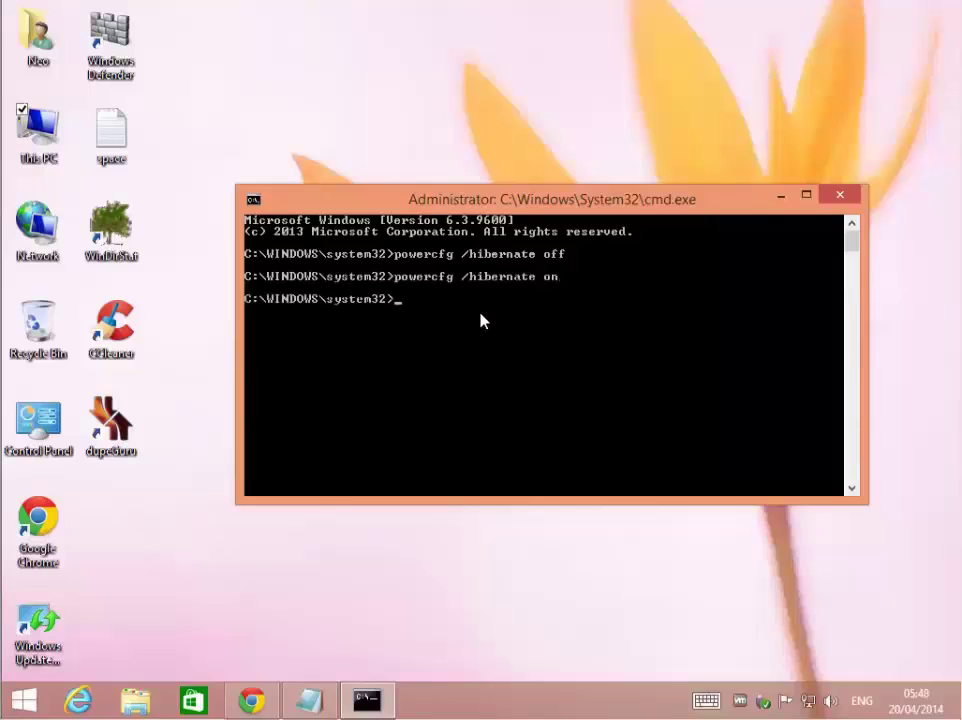
# Step: Close the Administrator Command Prompt window now that hibernation is back on
pyautogui.click(855, 200)
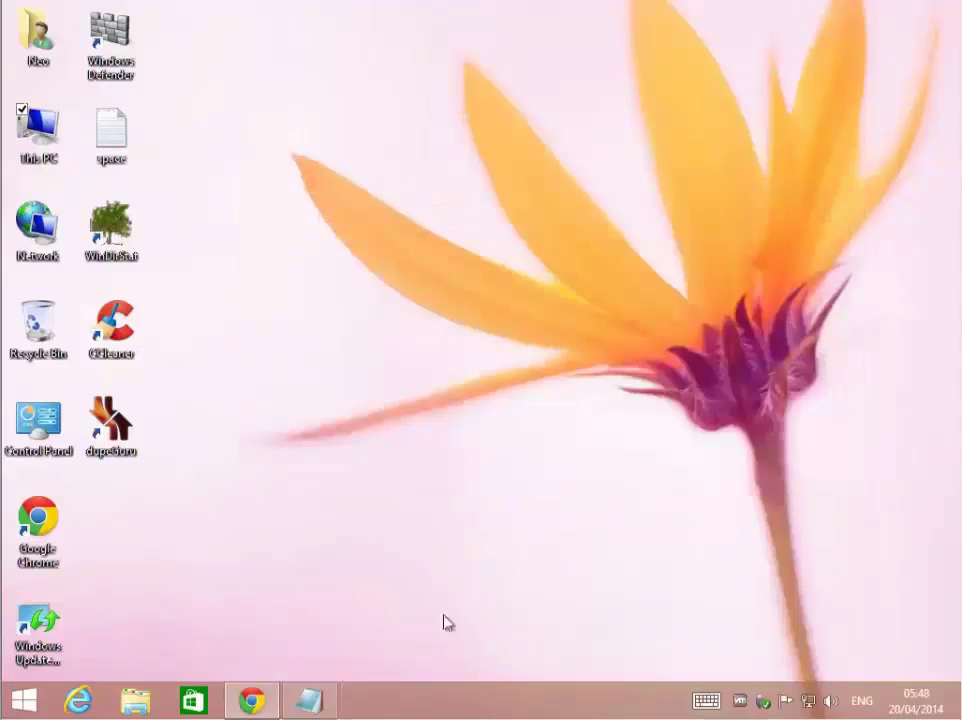